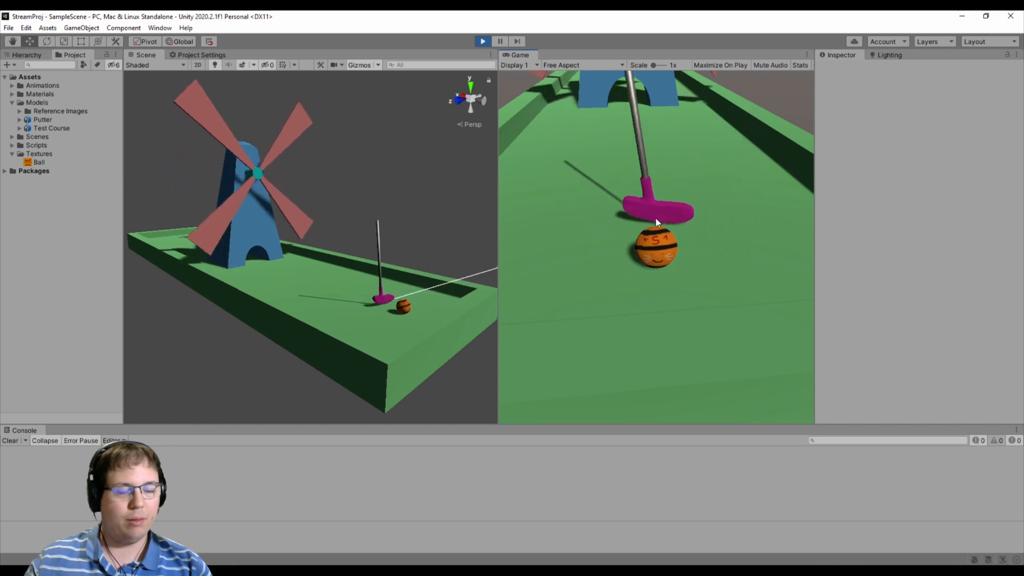
- Playtest how the putter positions and rotates around the ball from several camera angles and zoom distances in the running game
right_click_drag(606, 227, 608, 210)
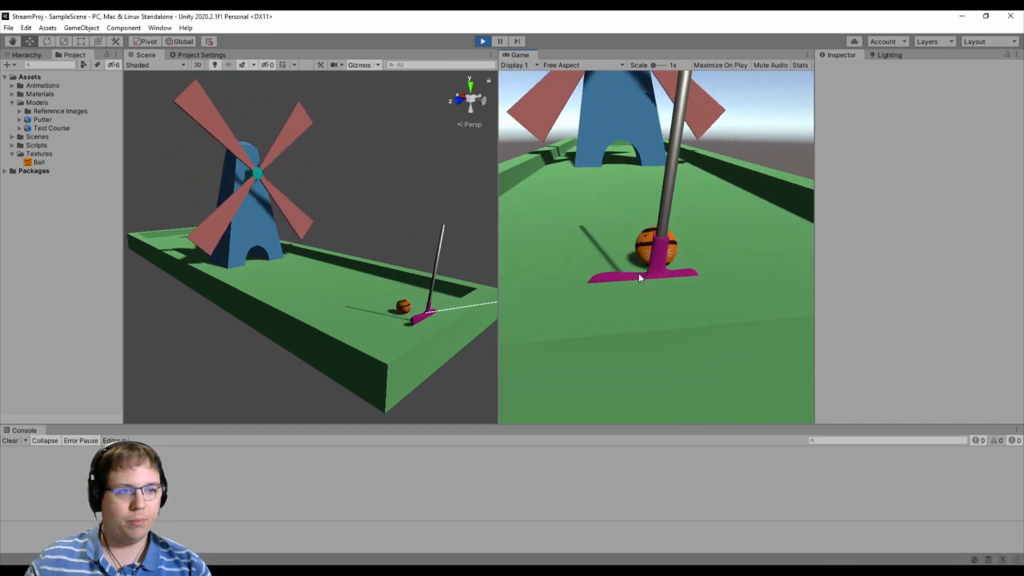
right_click_drag(638, 273, 660, 286)
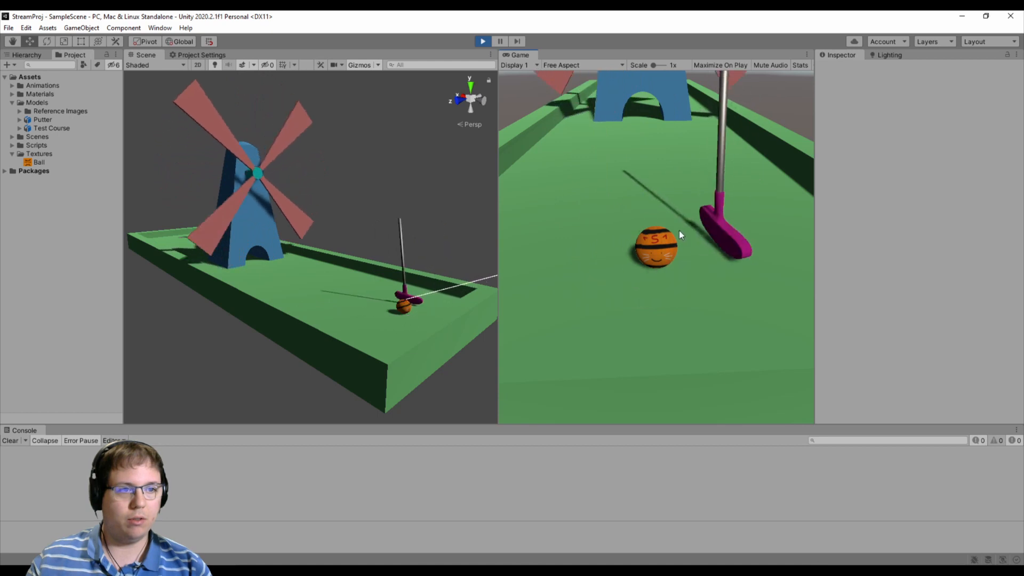
right_click_drag(680, 231, 629, 234)
scroll(628, 233, "down", 2)
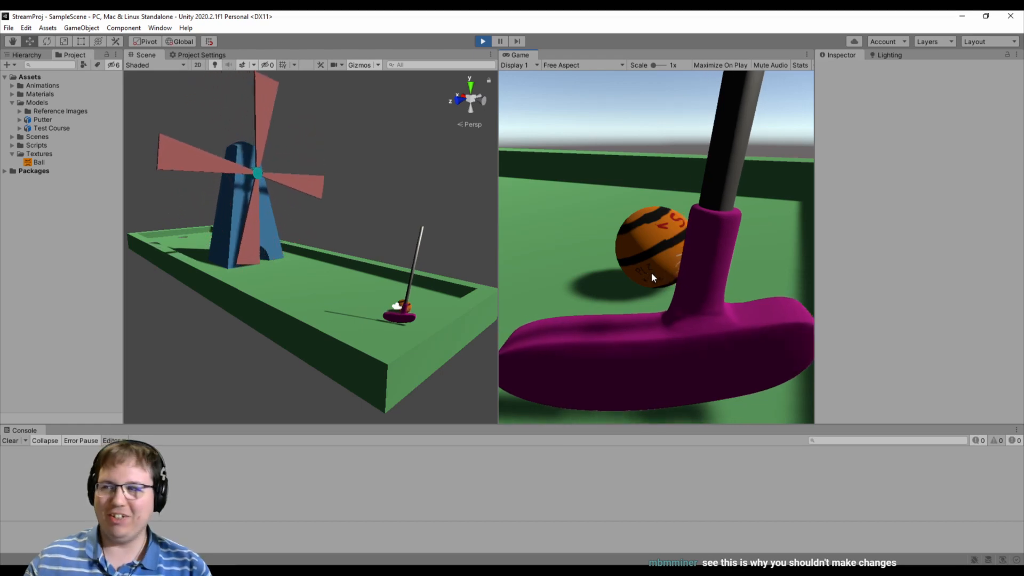
scroll(642, 285, "down", 2)
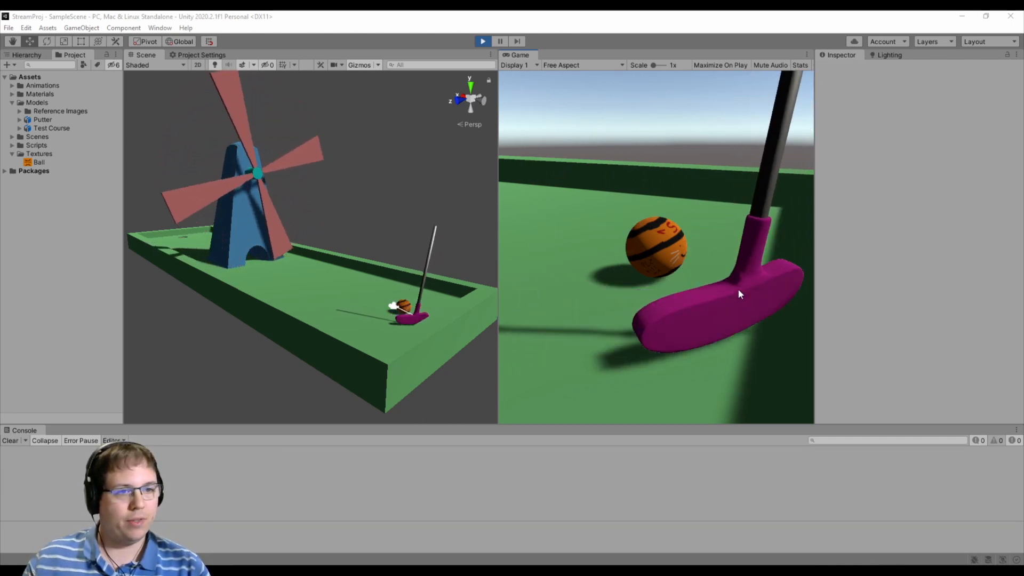
right_click_drag(738, 289, 664, 311)
- Try removing the minus sign before angle in the putter rotation line of Ball.cs in Visual Studio, and run the game in Unity
key("alt+Tab")
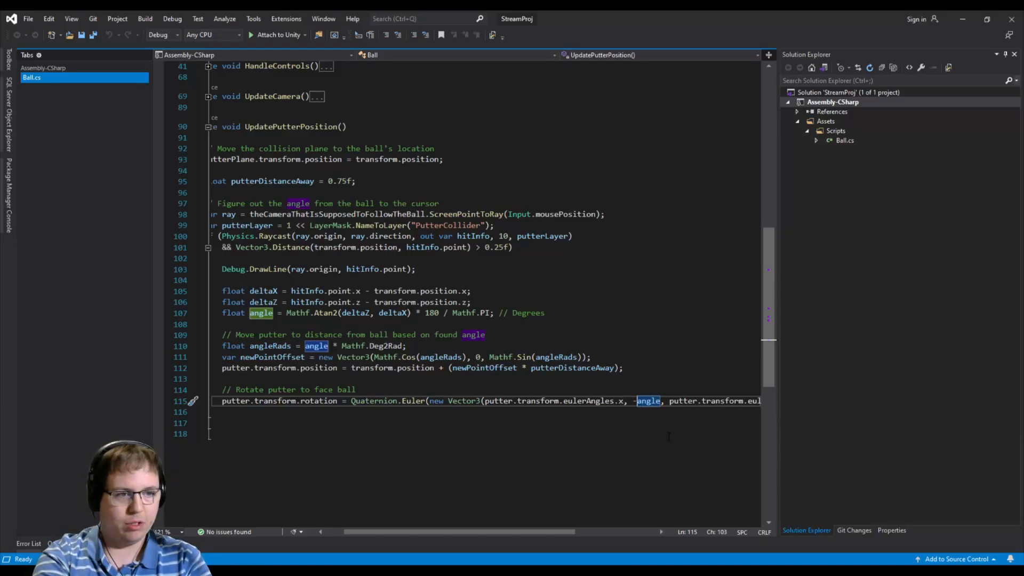
key("BackSpace")
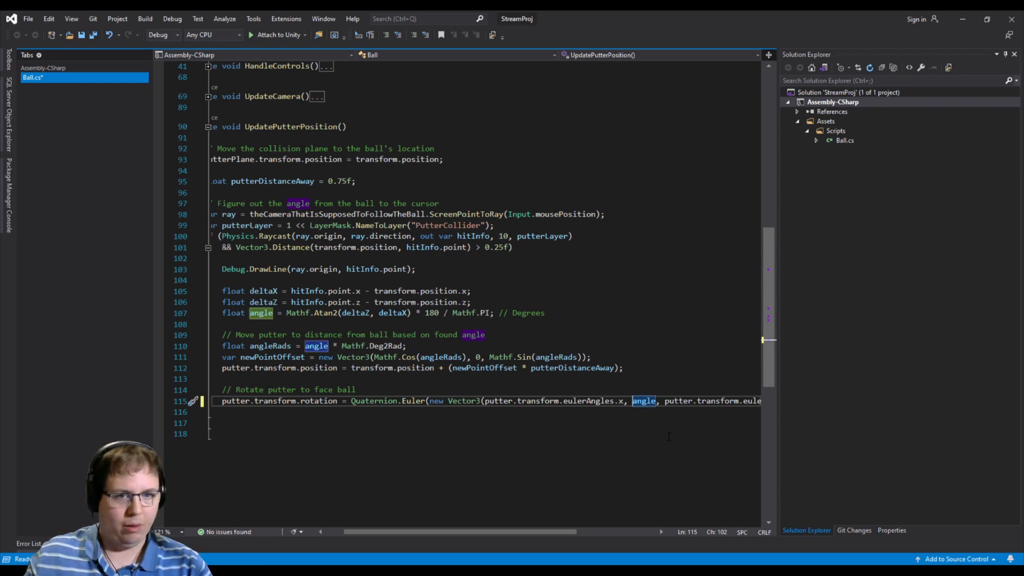
key("alt+Tab")
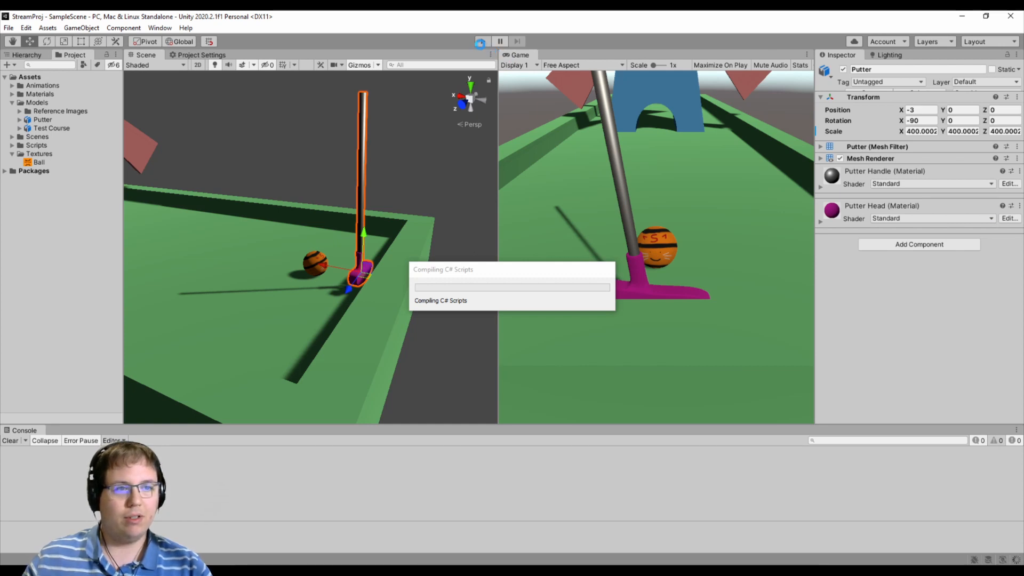
left_click(482, 42)
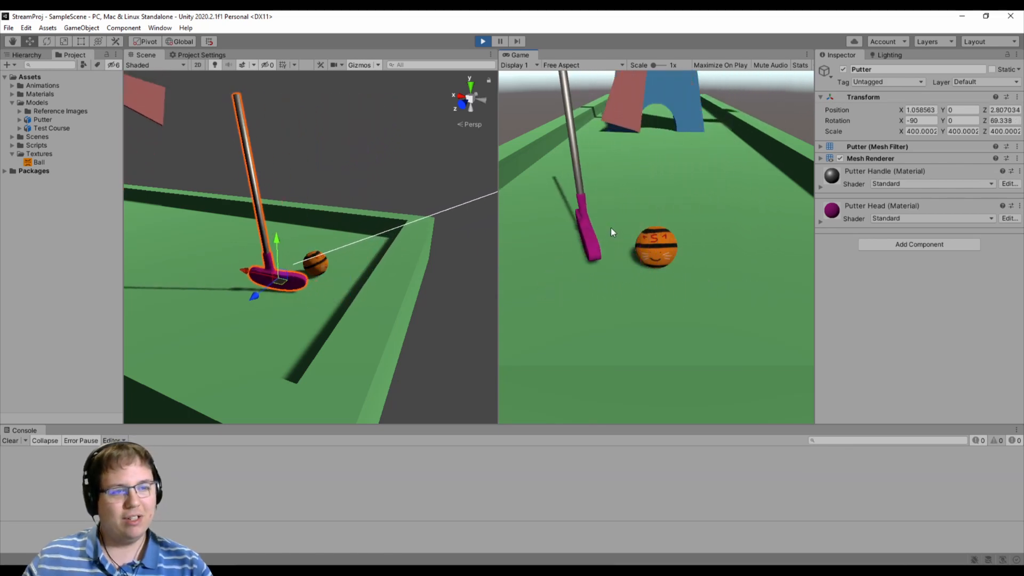
- Restore the minus sign before angle in the rotation line of Ball.cs in Visual Studio, save, and stop the running game in Unity
key("alt+Tab")
type("-")
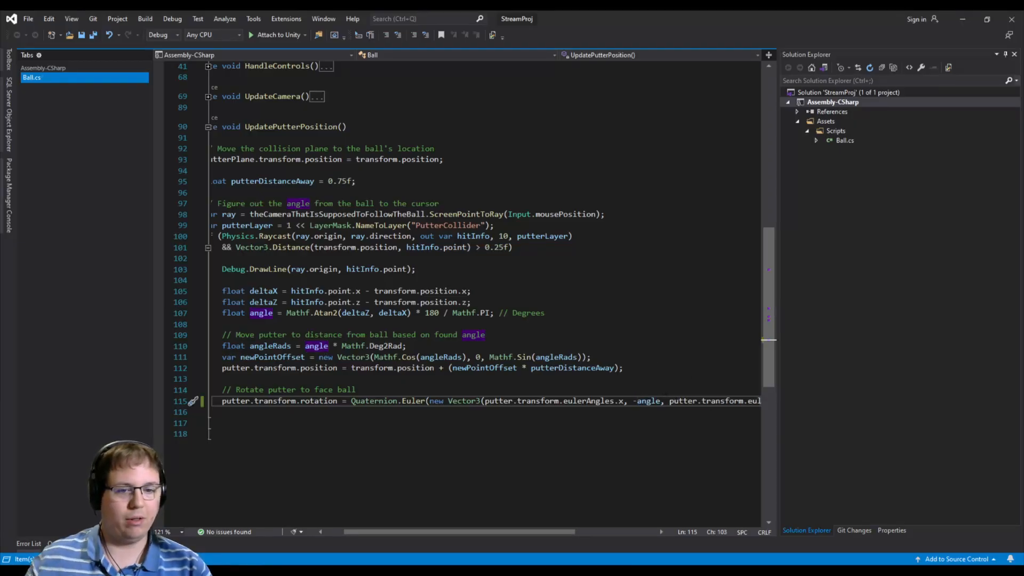
key("alt+Tab")
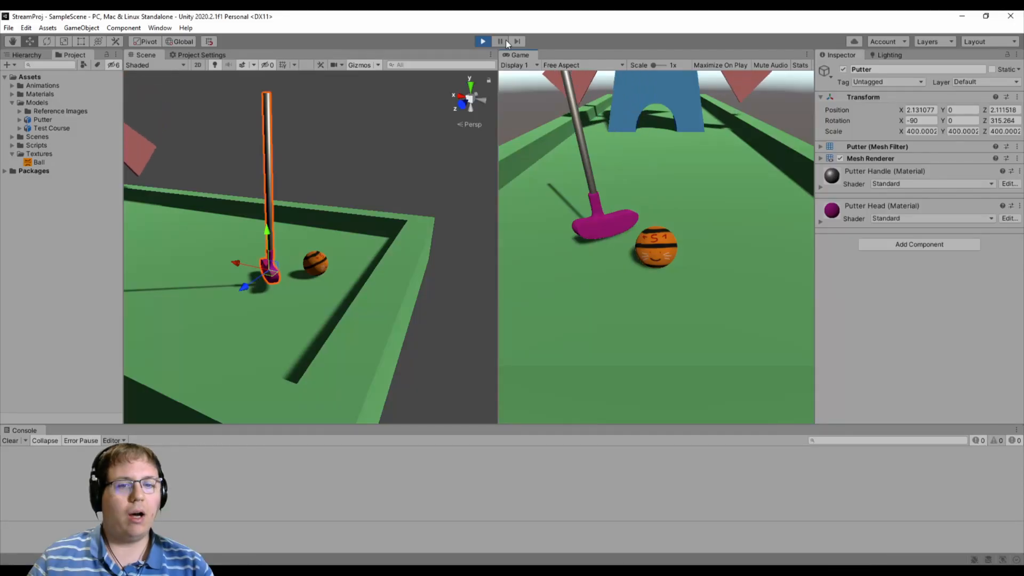
key("alt+Tab")
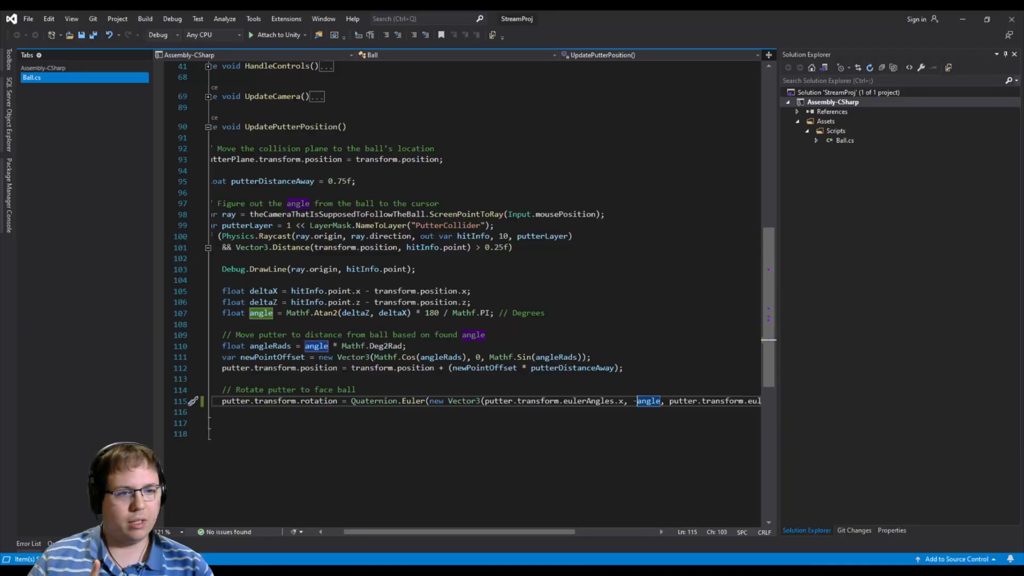
key("alt+Tab")
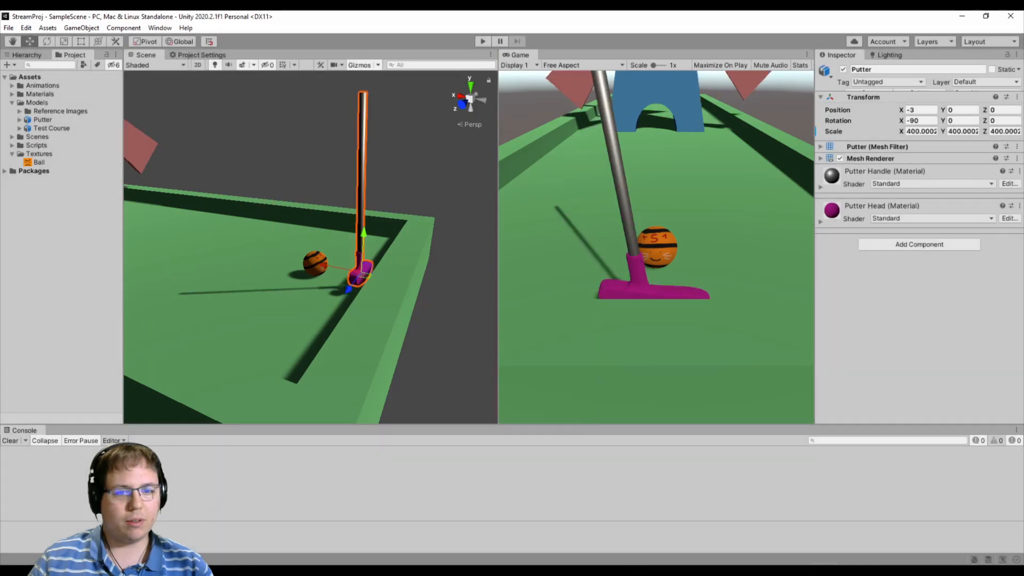
- Switch to Visual Studio, change the Y angle in the putter's rotation line to -angle + 180, and save Ball.cs
key("alt+Tab")
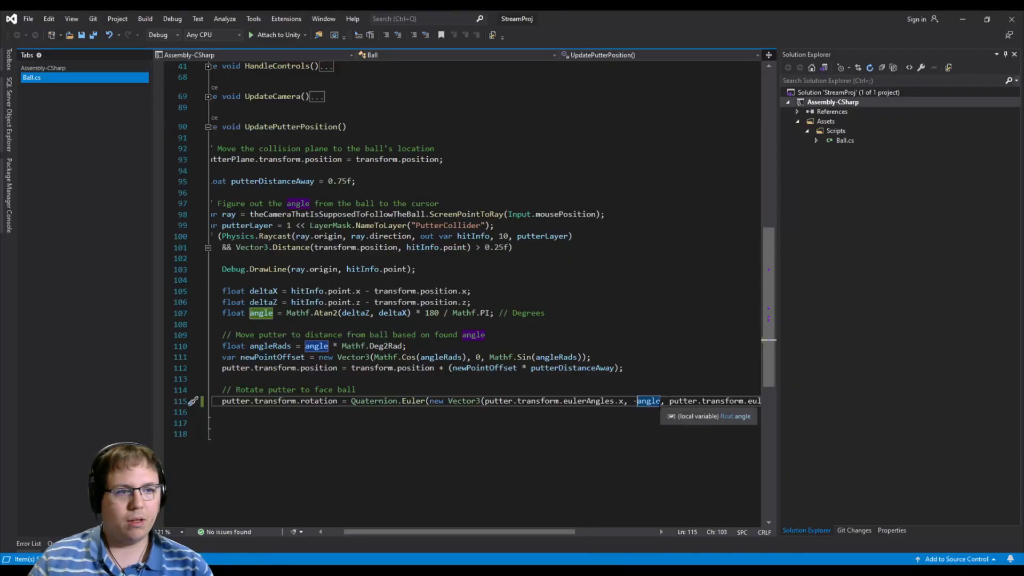
left_click(664, 388)
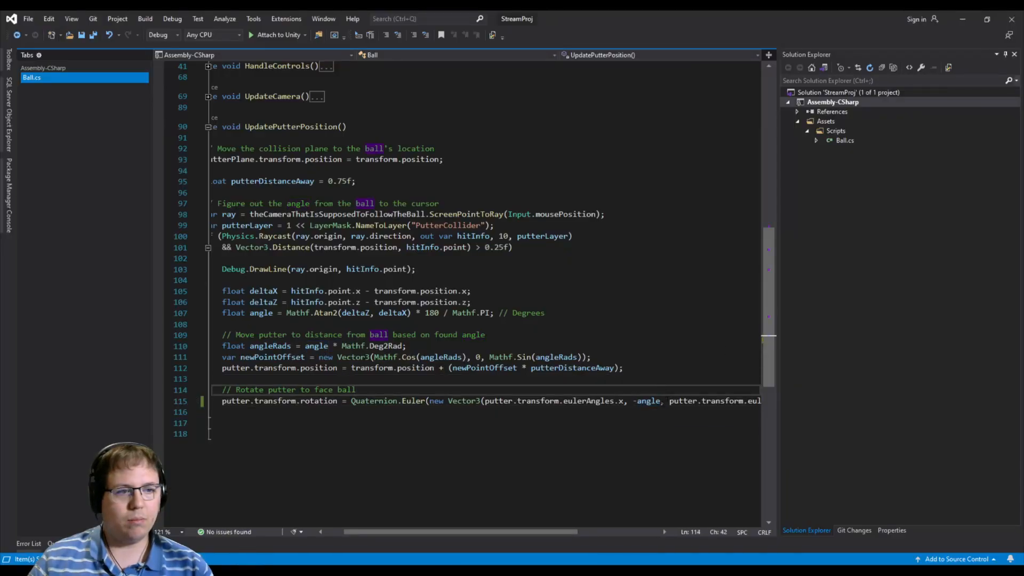
left_click(660, 400)
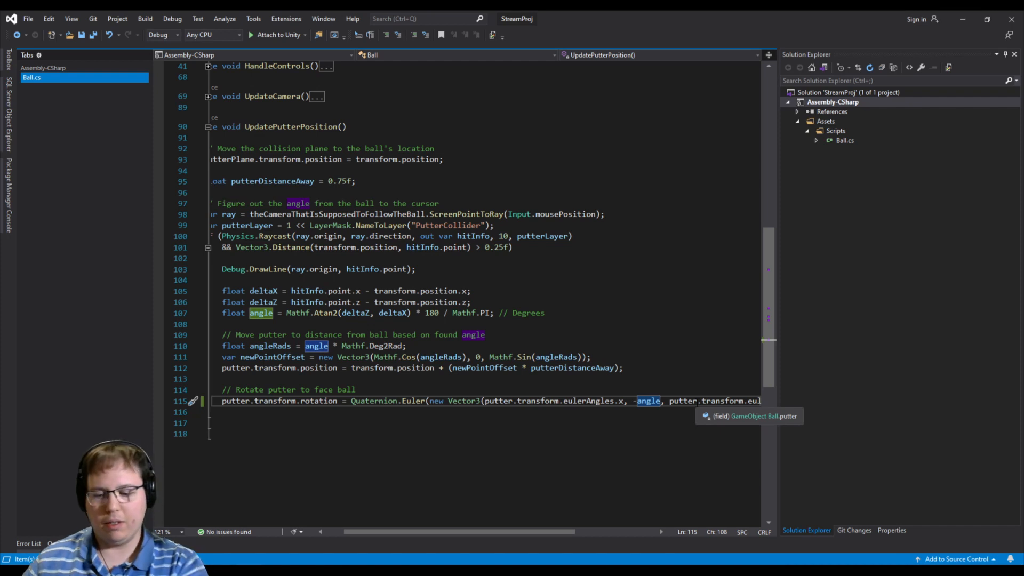
type("+ 180")
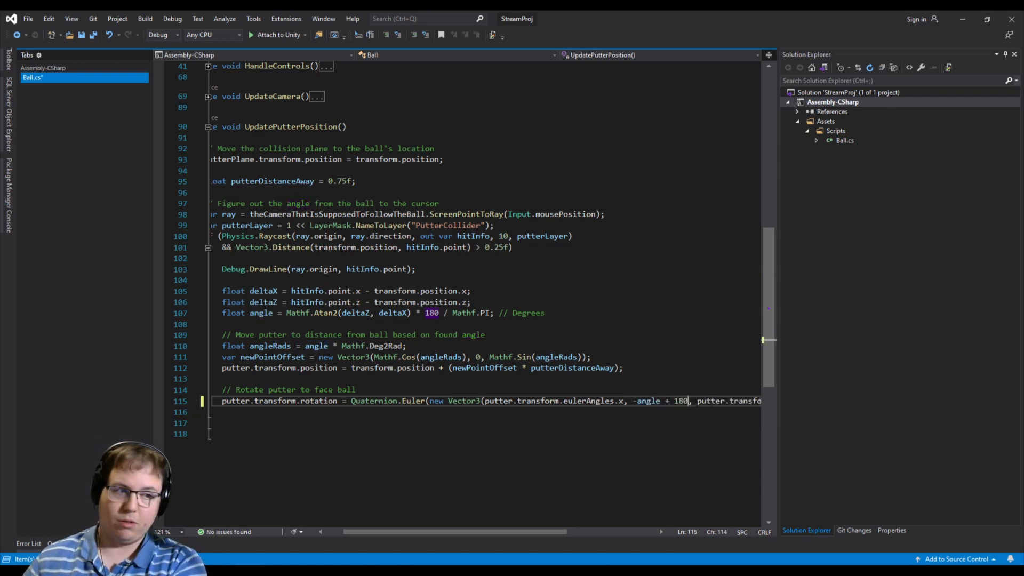
key("ctrl+s")
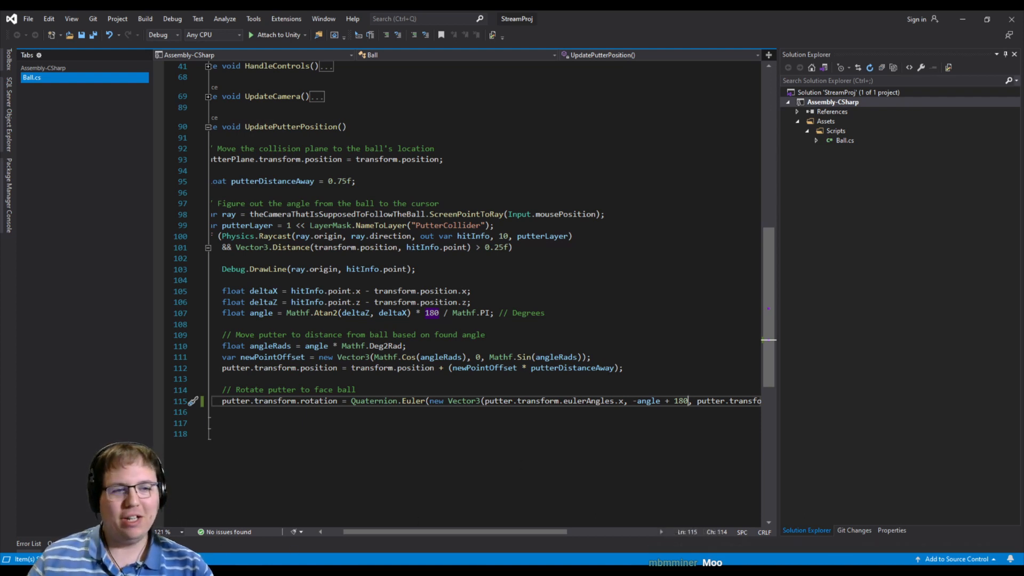
key("ctrl+shift+Right")
key("ctrl+shift+Right")
key("ctrl+shift+Right")
key("ctrl+shift+Right")
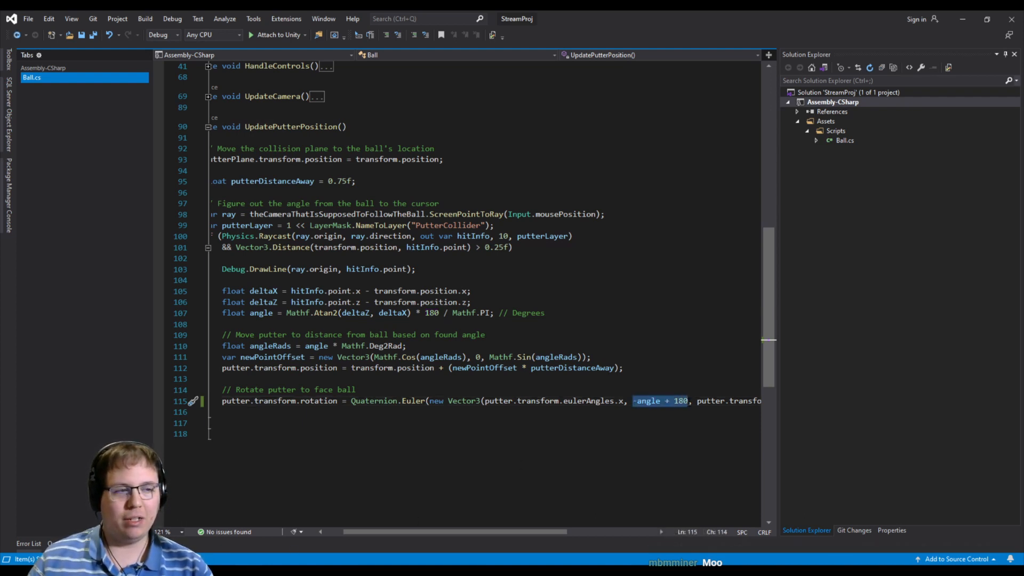
left_click(403, 401)
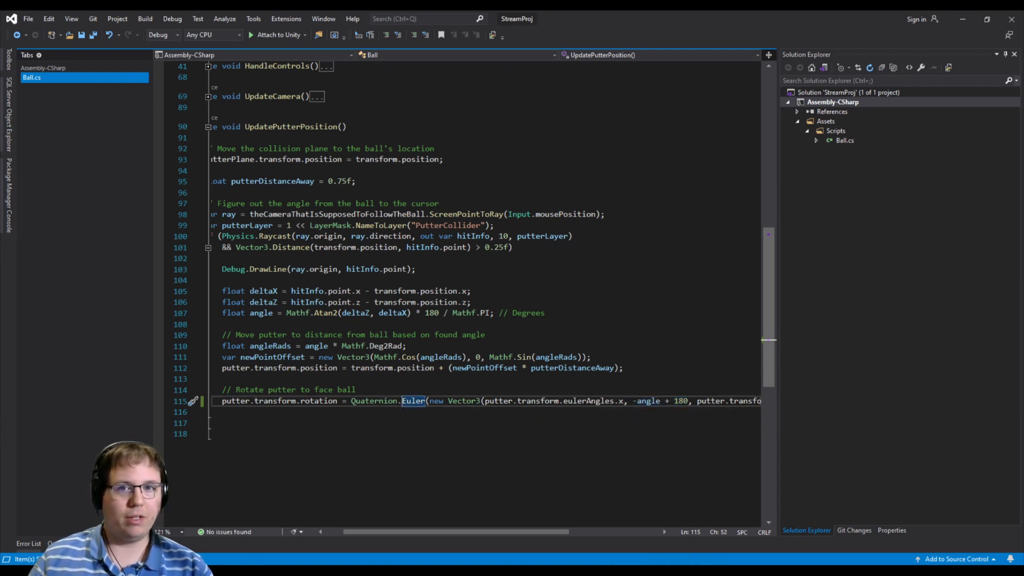
- Switch to Unity and run the game to test the putter's rotation around the ball
key("alt+Tab")
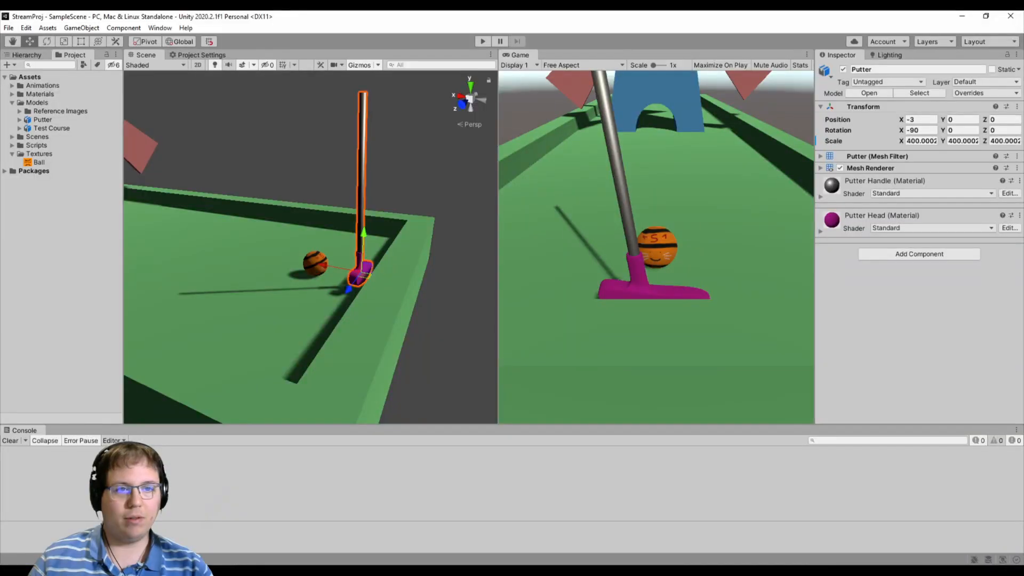
left_click(483, 42)
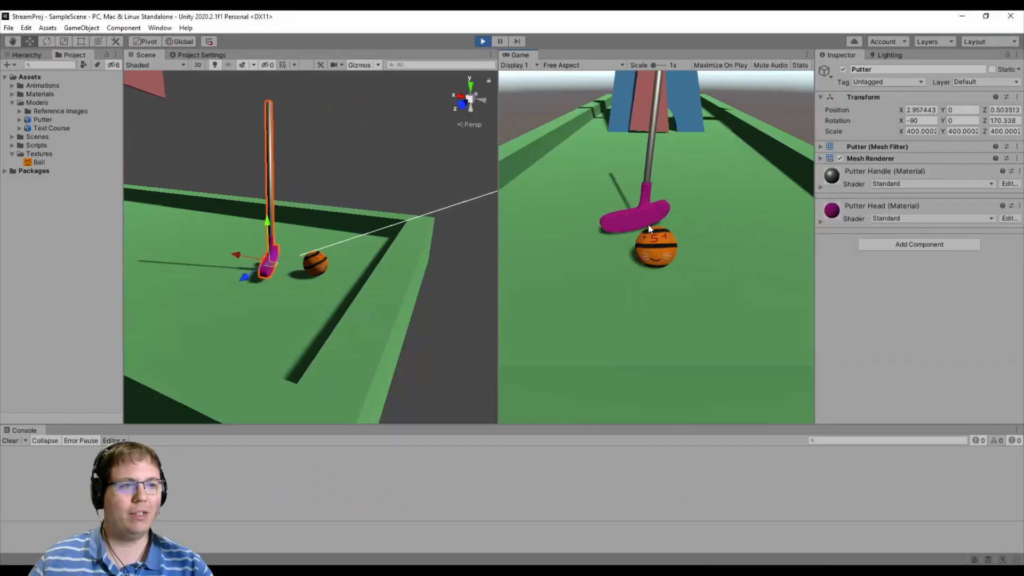
- In Visual Studio, declare bool rightHanded = true; under the "Rotate putter to face ball" comment, with the comment // TODO - Make an option
key("alt+Tab")
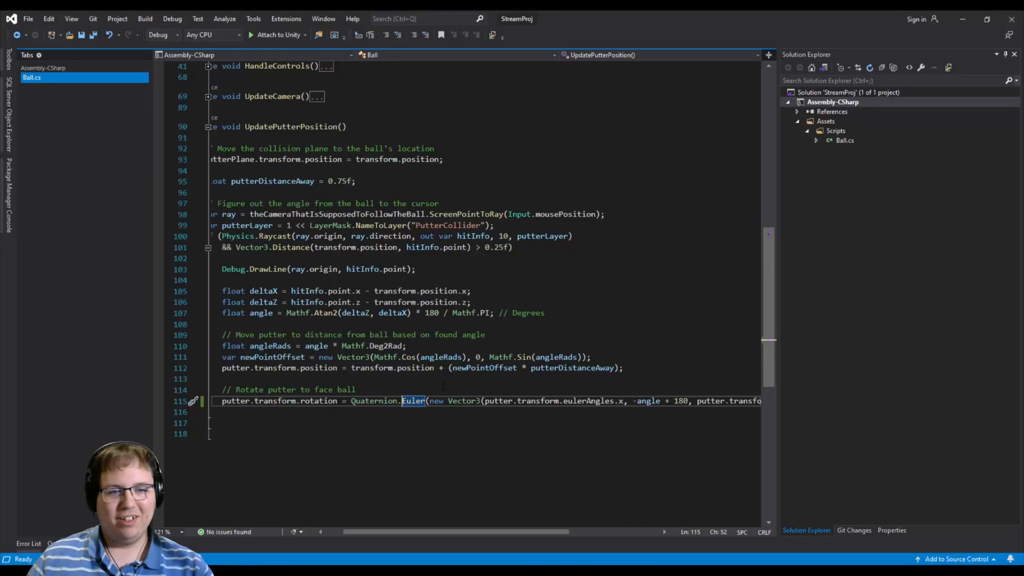
left_click(440, 392)
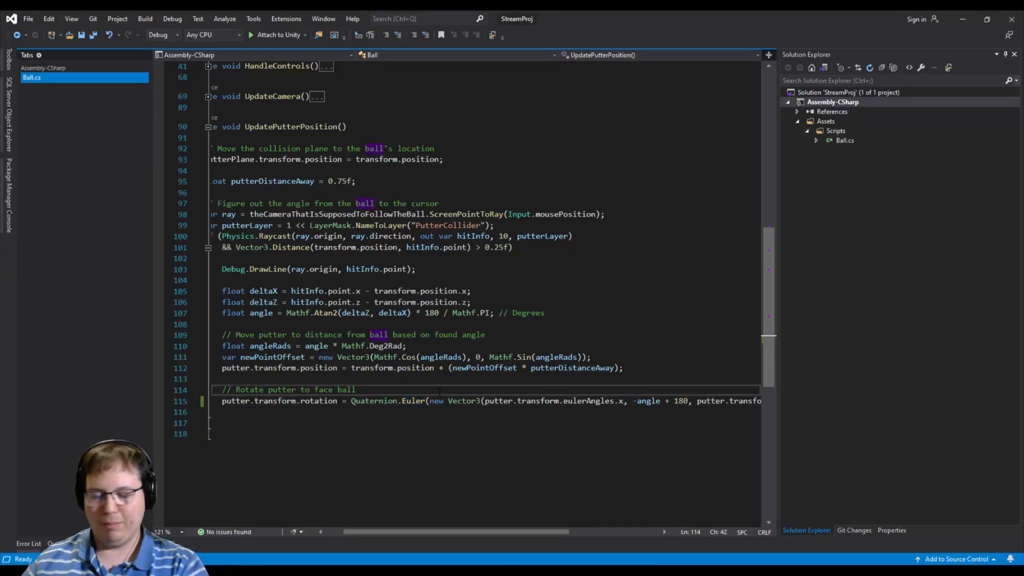
key("Return")
type("b")
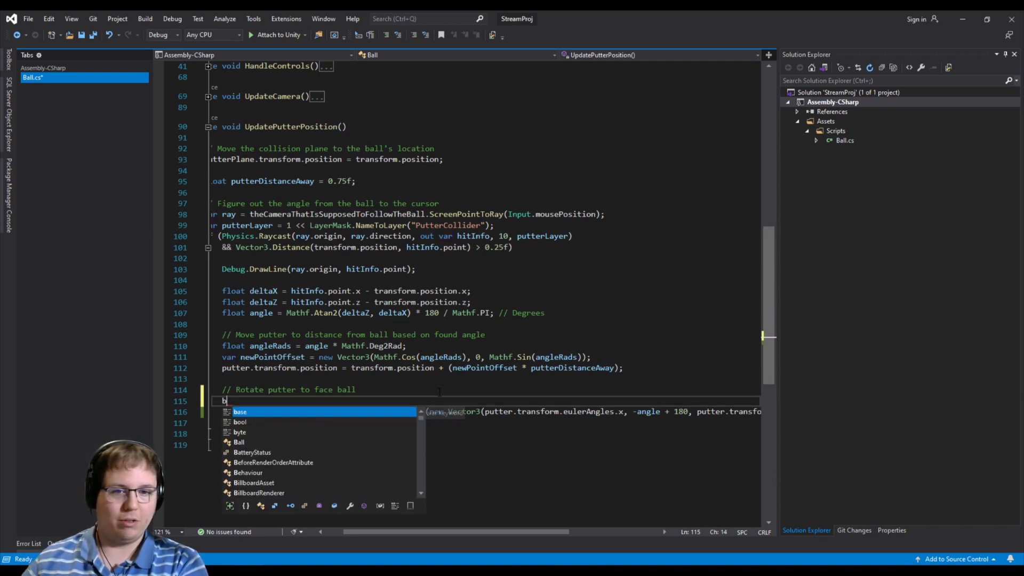
type("ool rightHanded =")
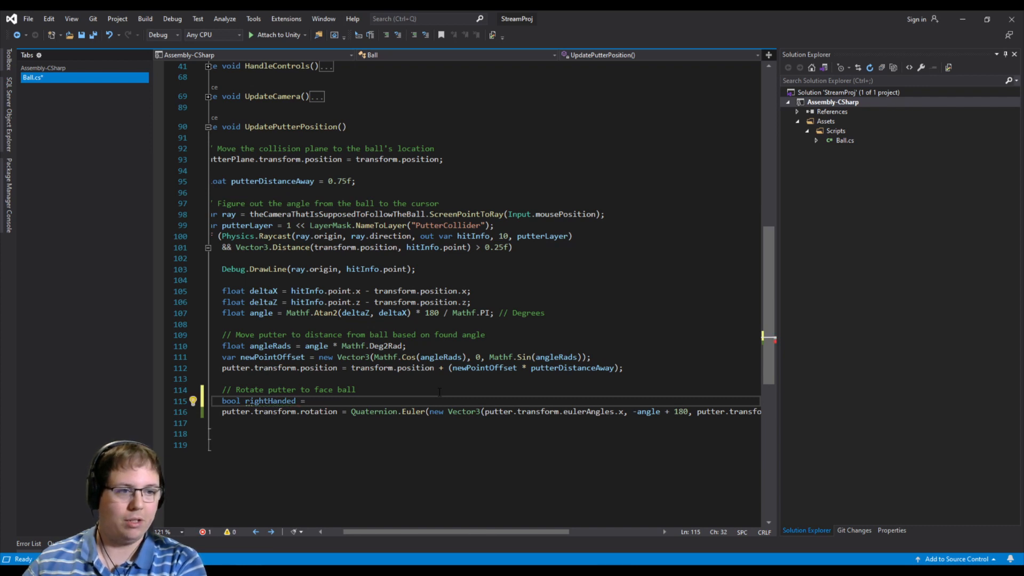
type("tru")
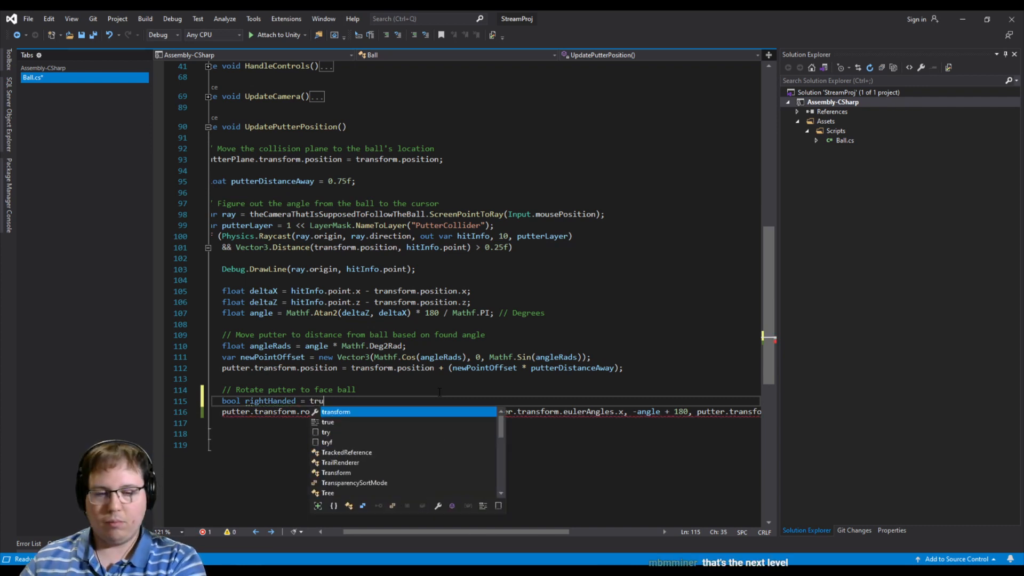
type("e; // TODO - Make an option")
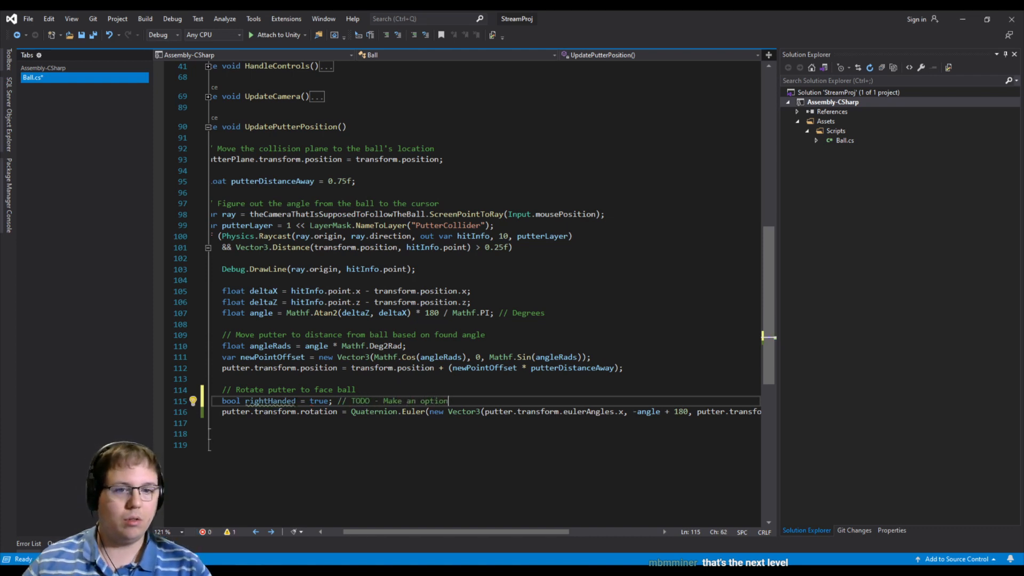
- Replace the 180 in the putter's rotation line with (rightHanded ? 180 : 0) and save Ball.cs
mouse_move(295, 402)
double_click(680, 412)
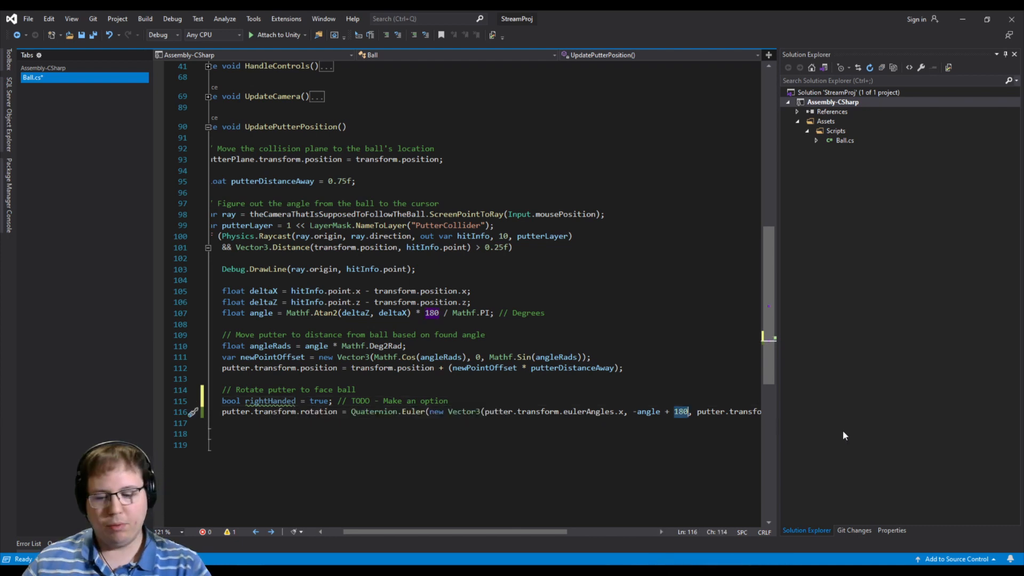
type("(")
type("rightHanded ? 180")
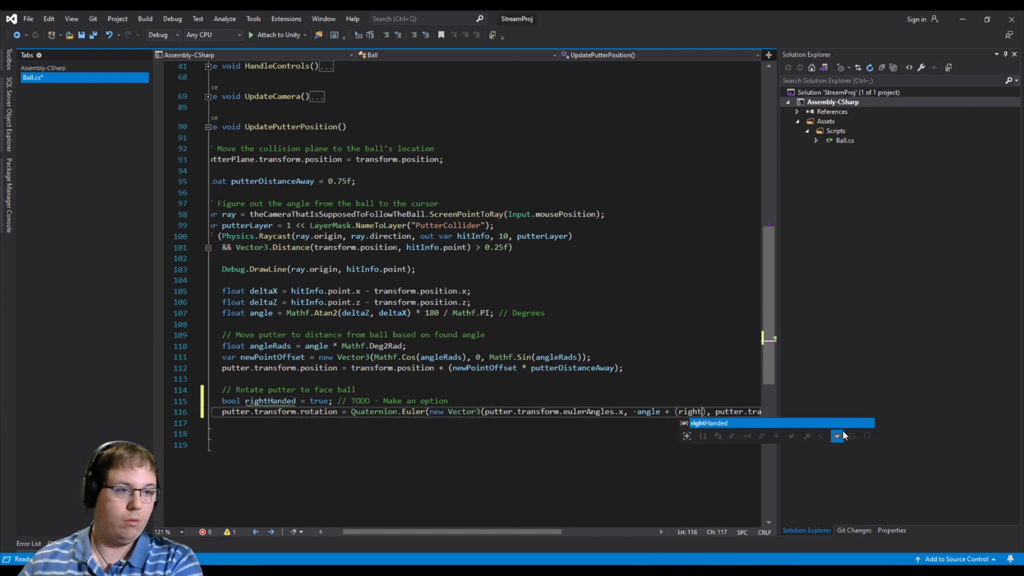
type(" : 0")
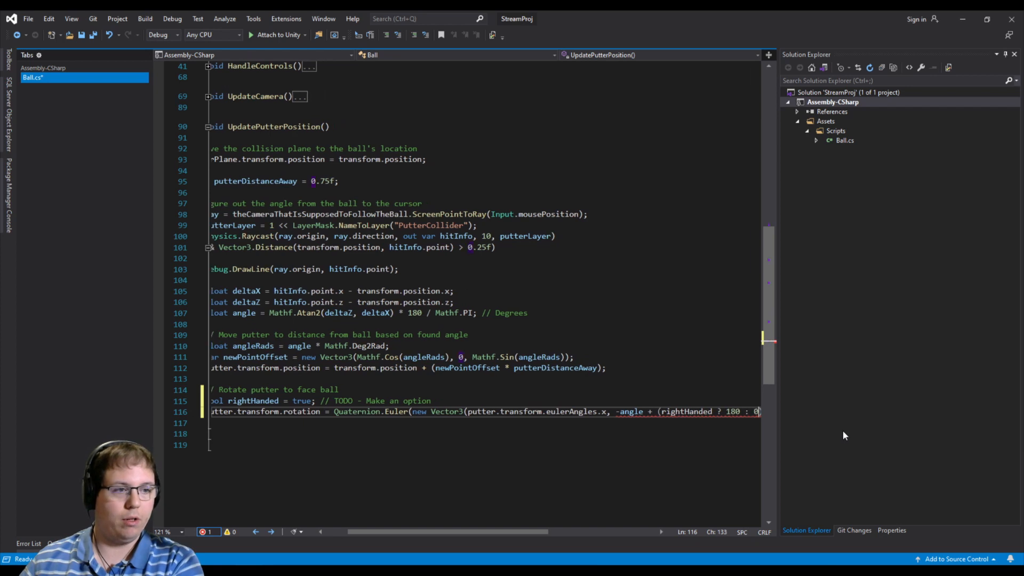
key("ctrl+s")
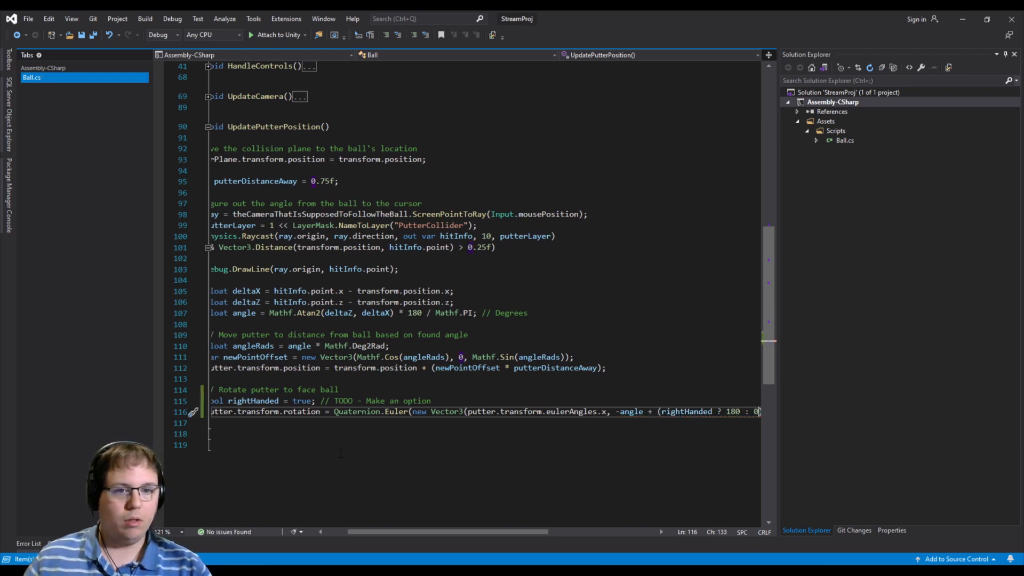
- Collapse the UpdatePutterPosition method in Ball.cs
left_click_drag(376, 533, 347, 533)
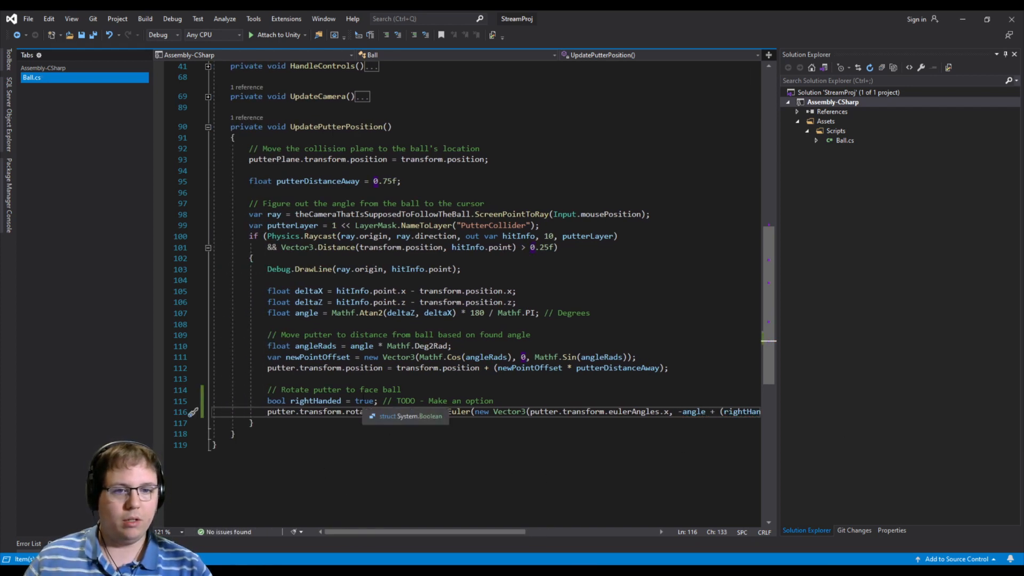
mouse_move(480, 535)
left_mouse_down()
mouse_move(492, 536)
mouse_move(472, 536)
left_mouse_up()
left_click(208, 126)
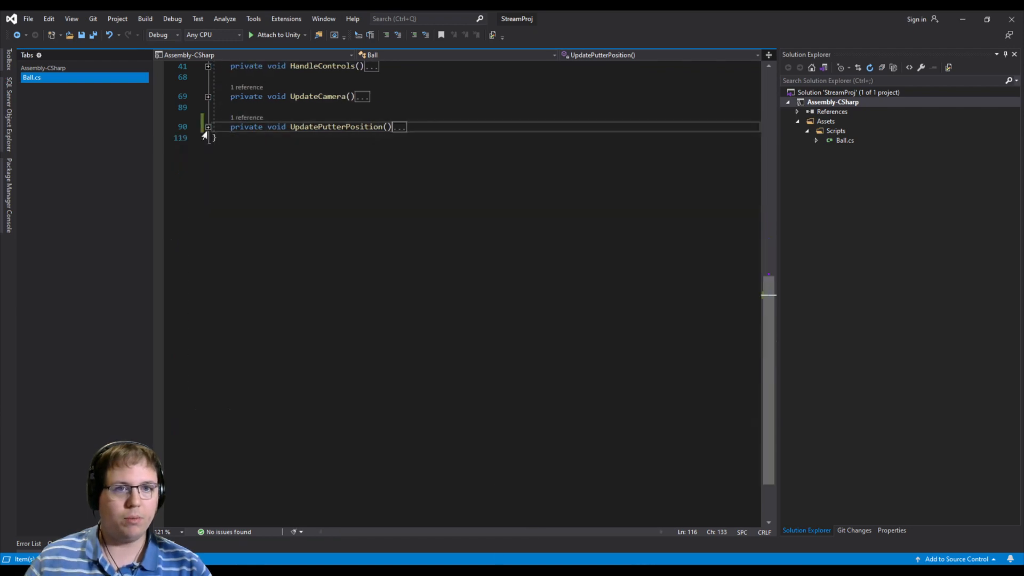
- In the Update method, move the UpdatePutterPosition() call above the UpdateCamera() call
scroll(358, 351, "up", 4)
scroll(359, 351, "up", 6)
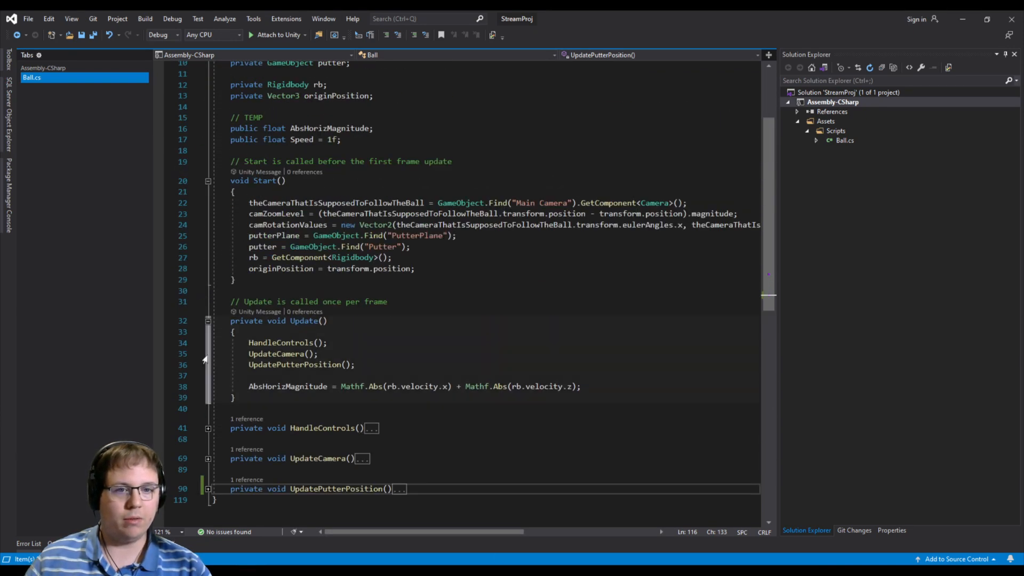
left_click(364, 366)
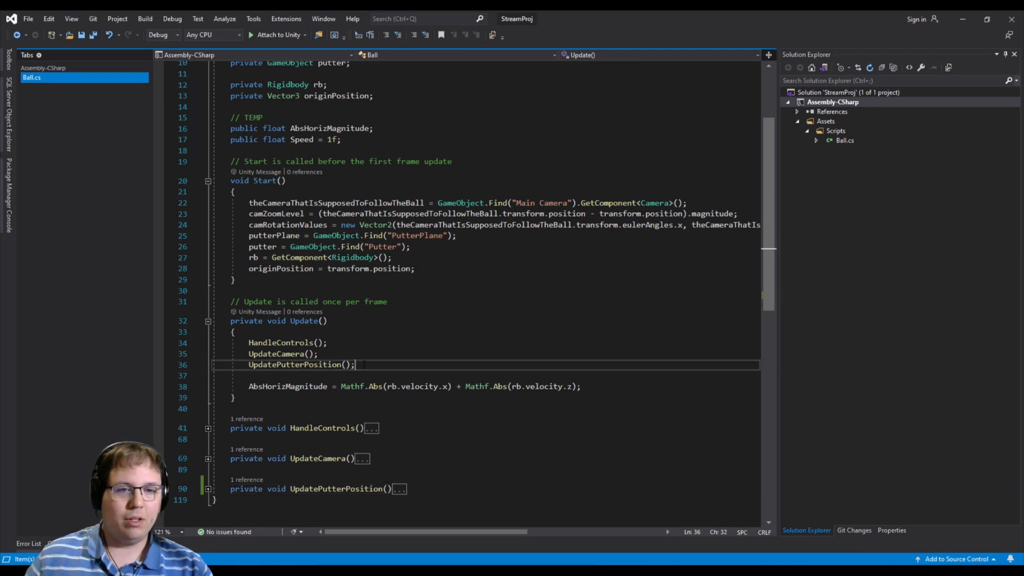
key("alt+Up")
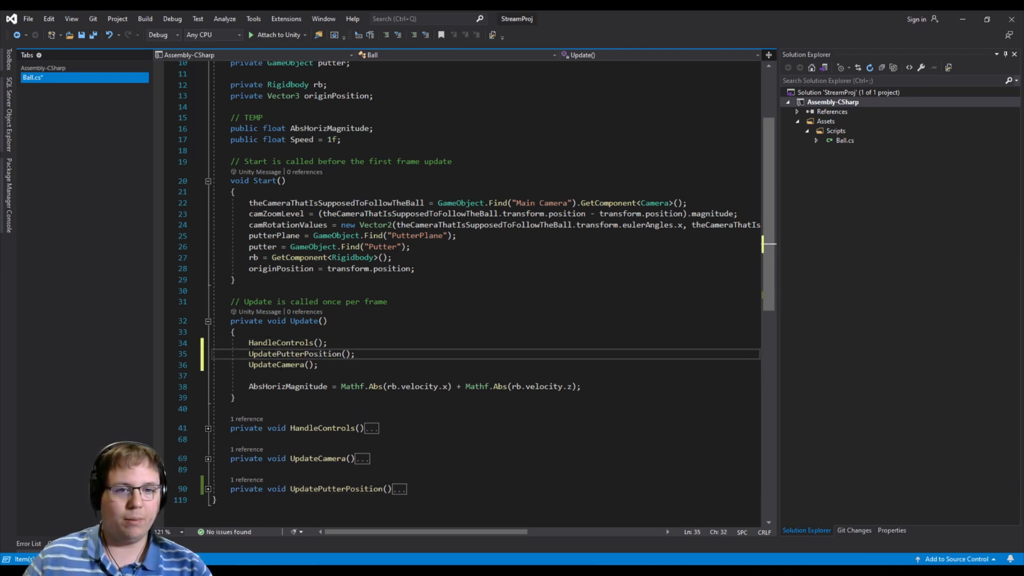
- Move the UpdatePutterPosition() call back below the UpdateCamera() call in the Update method and save Ball.cs
left_click_drag(248, 354, 357, 353)
left_click_drag(249, 365, 350, 365)
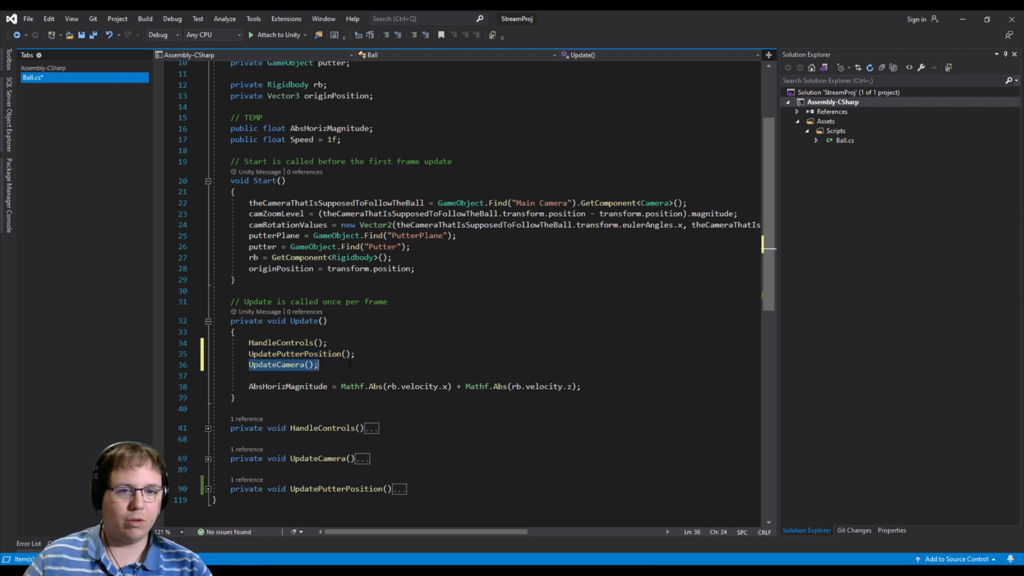
left_click(368, 354)
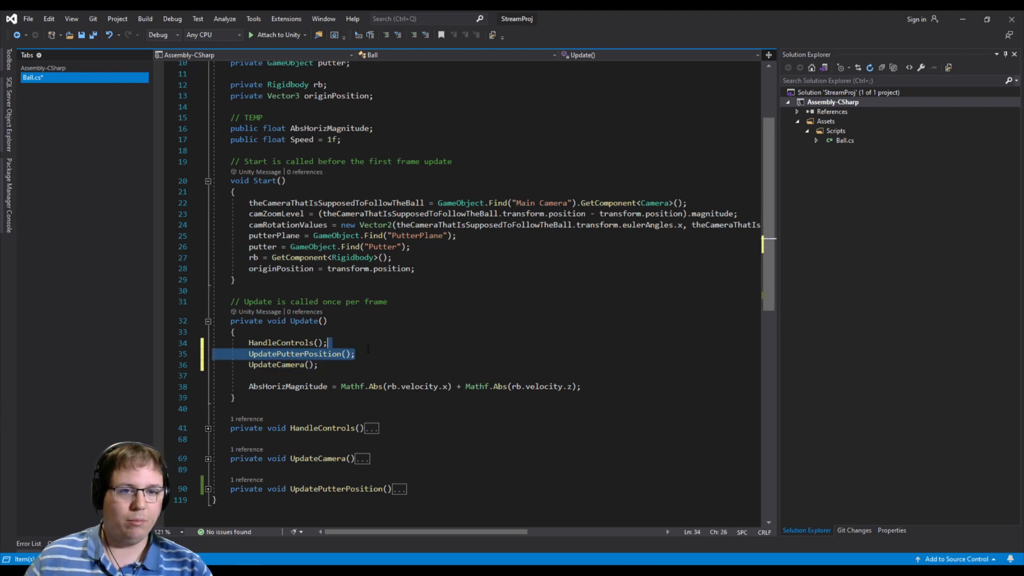
key("ctrl+x")
key("Return")
key("ctrl+v")
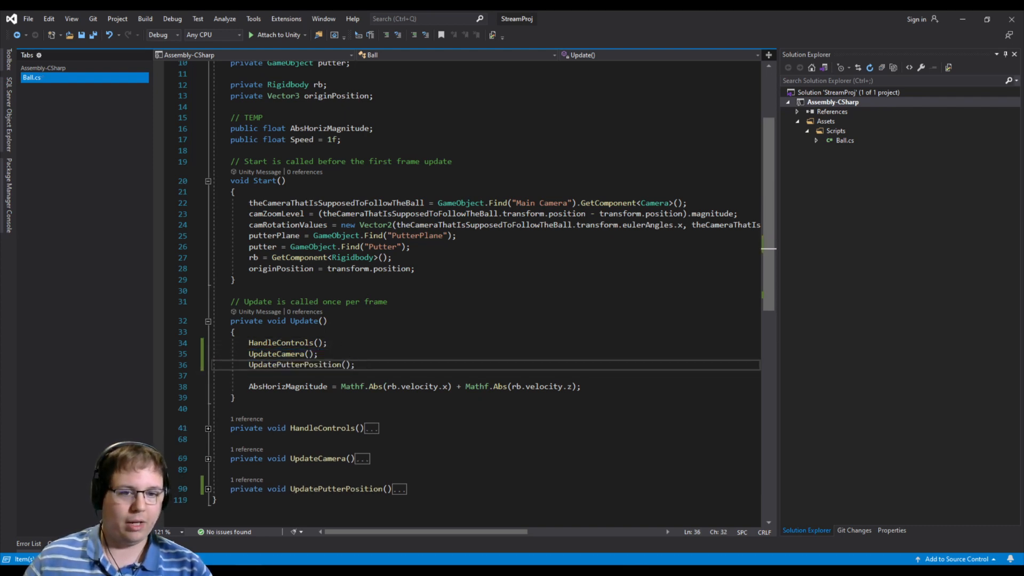
- Switch to Unity and play-test the putter's movement in the mini-golf scene
key("alt+Tab")
left_click(482, 41)
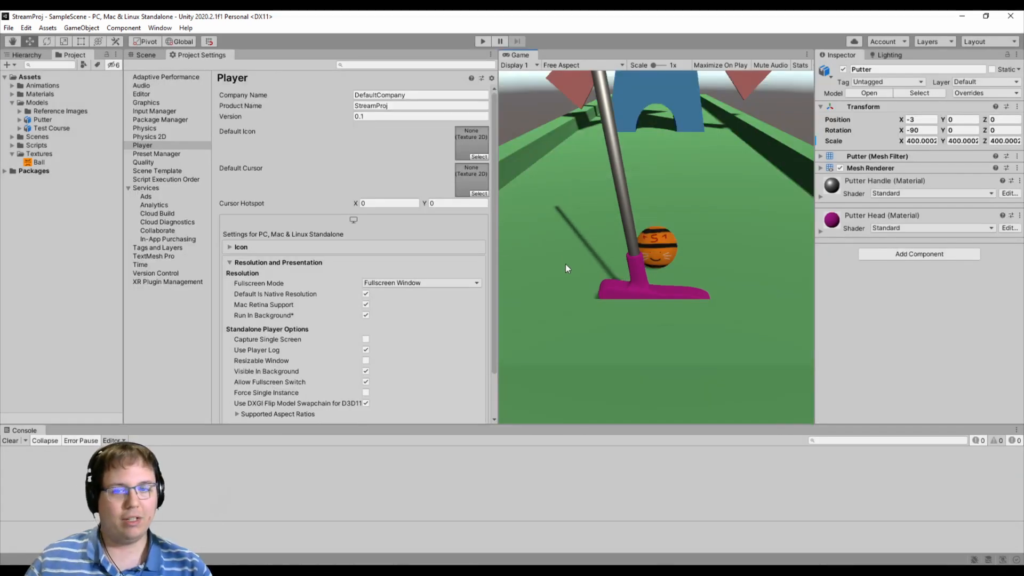
key("q")
- Bring the putter into view in the scene and create an empty parent for the Putter object under PutterPlane
left_click(151, 57)
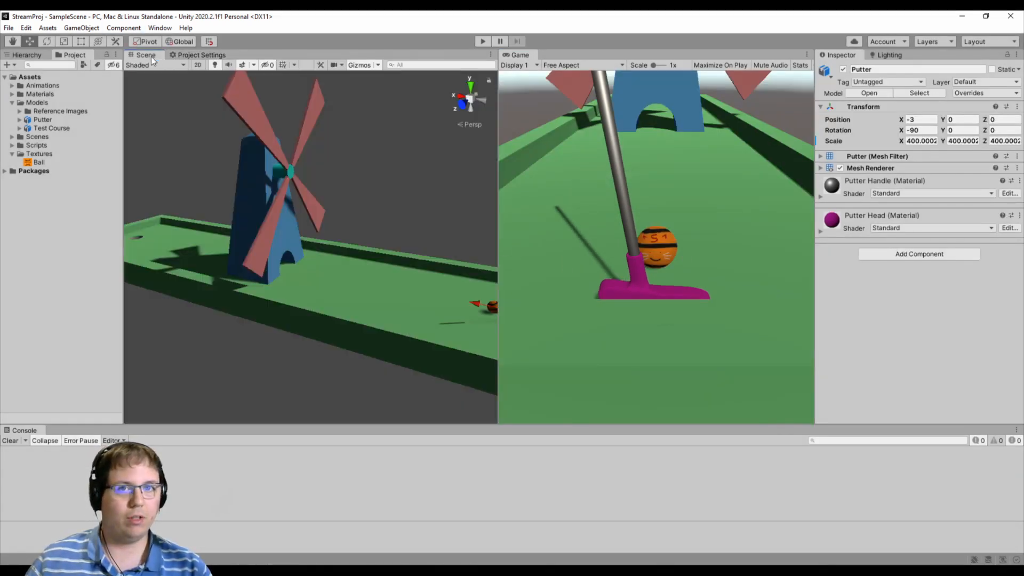
right_click_drag(417, 277, 416, 331)
left_click(31, 55)
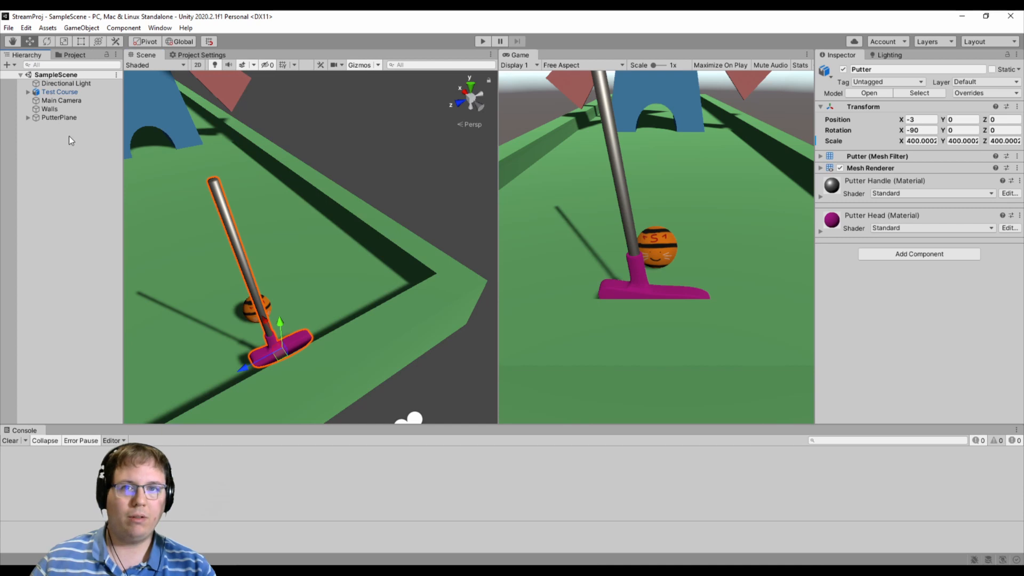
left_click(37, 117)
left_click(28, 117)
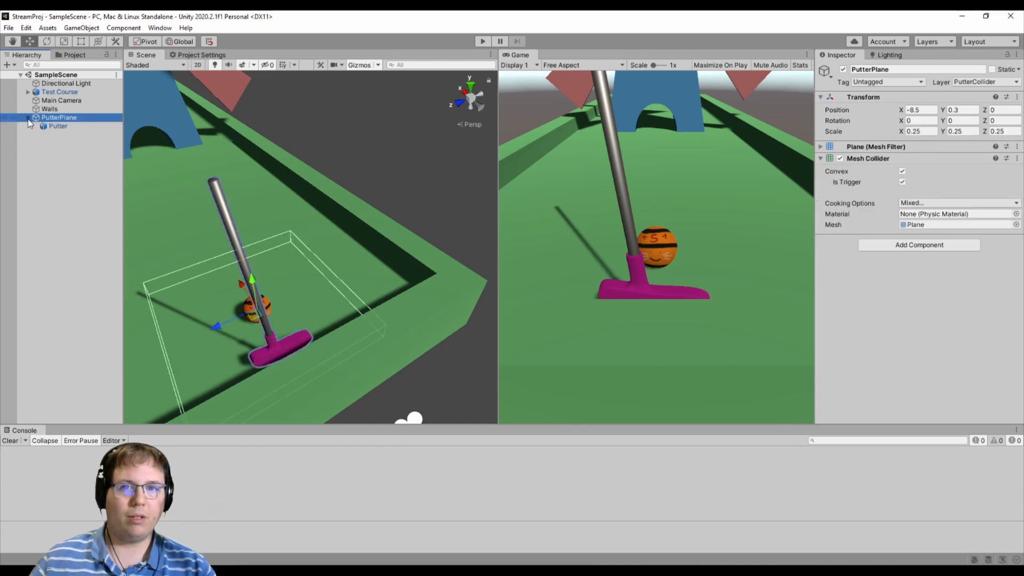
left_click(47, 126)
left_click(72, 119)
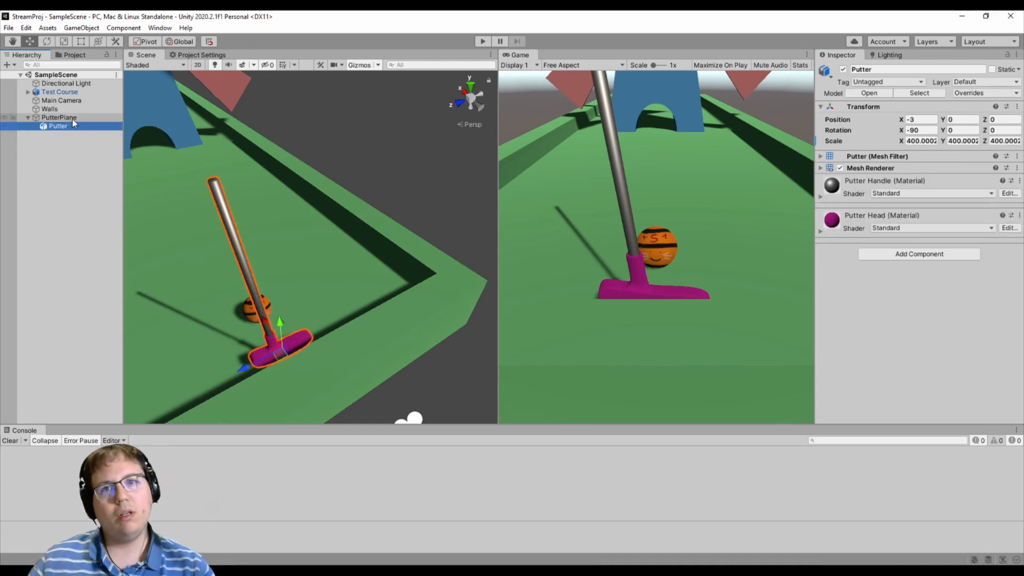
left_click(73, 131)
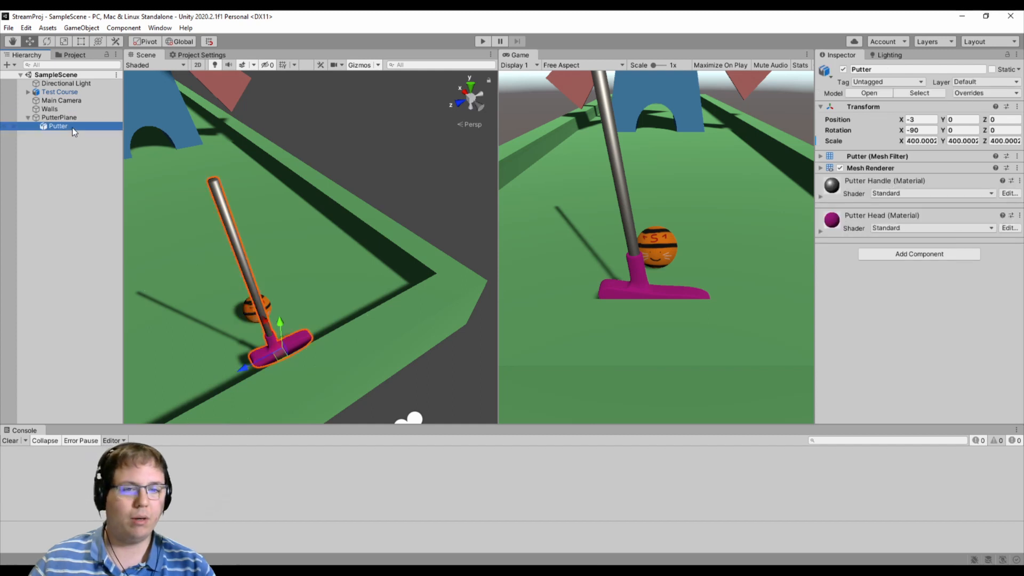
right_click(73, 128)
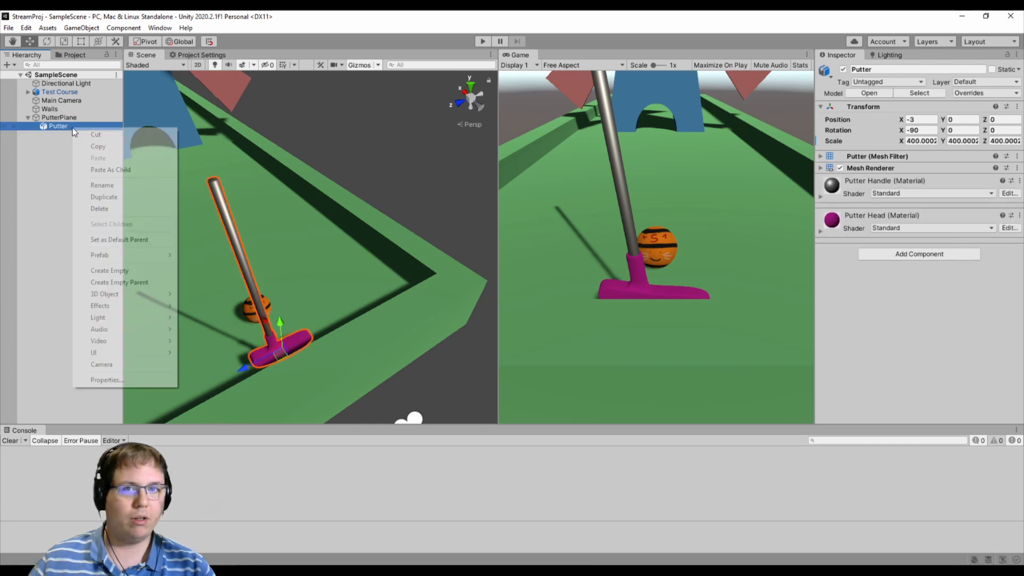
left_click(133, 286)
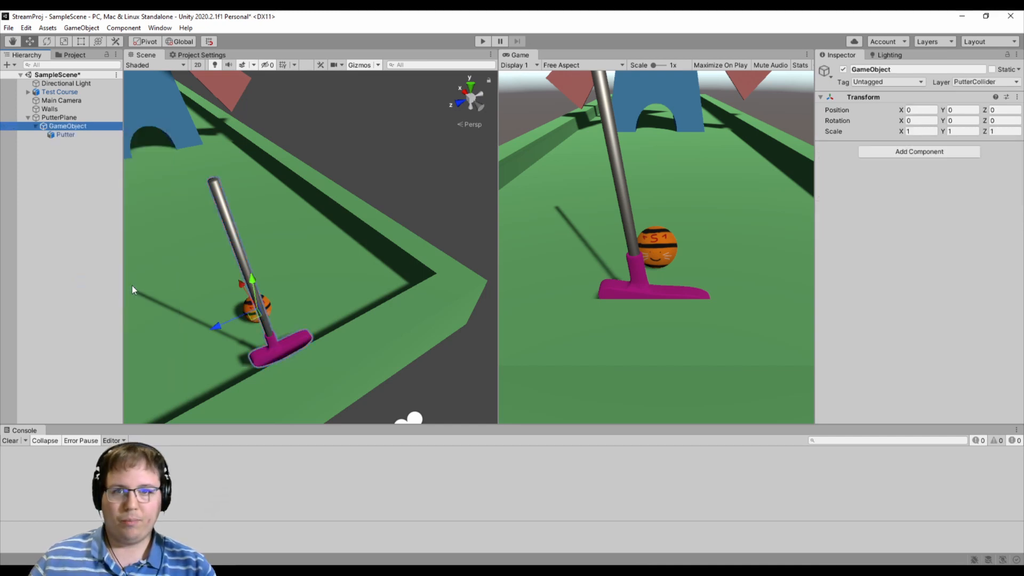
- Rename the putter's new parent object as PutterPivot
double_click(70, 128)
left_click(873, 69)
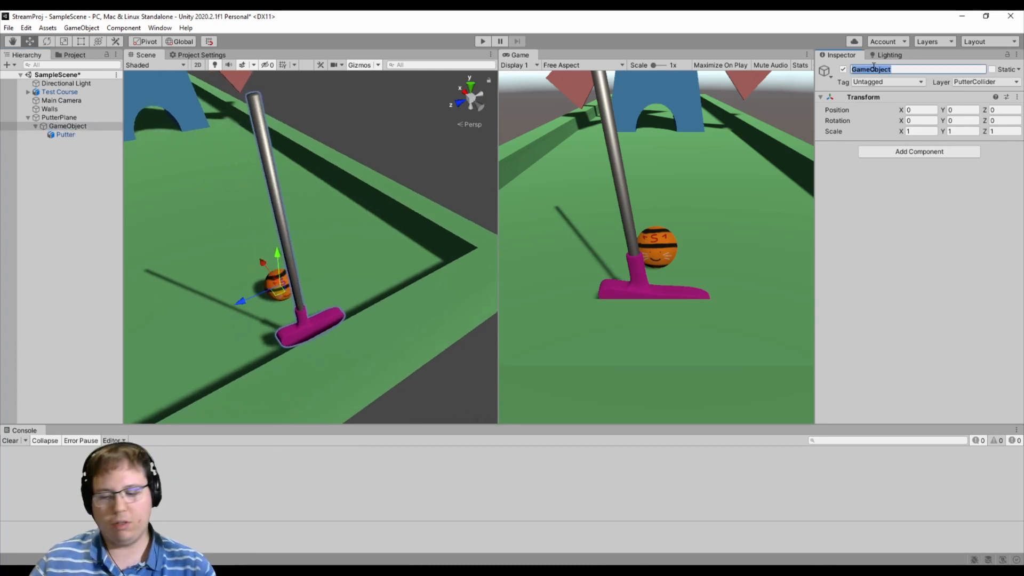
type("PutterPivot")
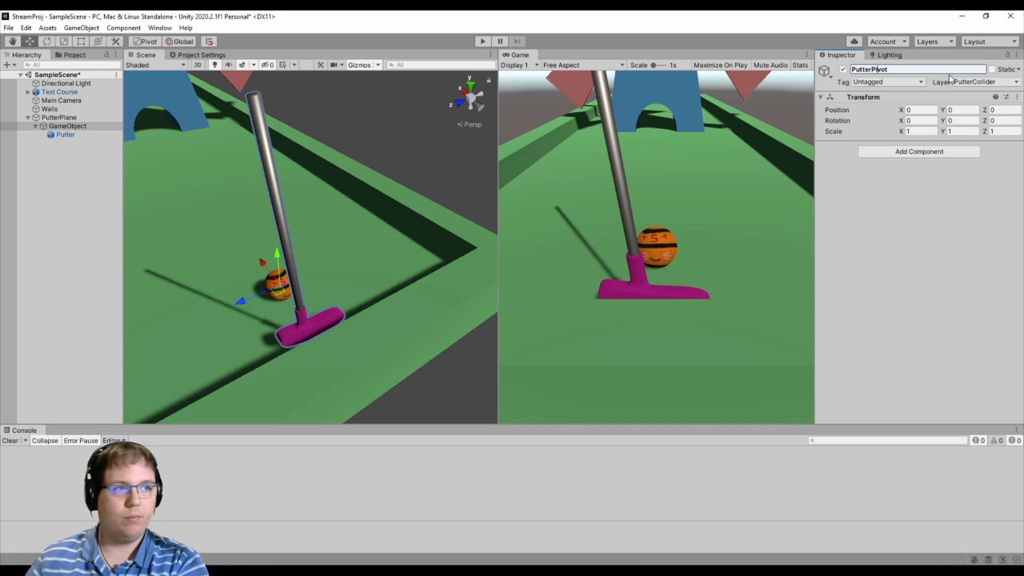
- Move PutterPivot out to the root of SampleScene, leaving Putter as a direct child of PutterPlane
left_click(83, 118)
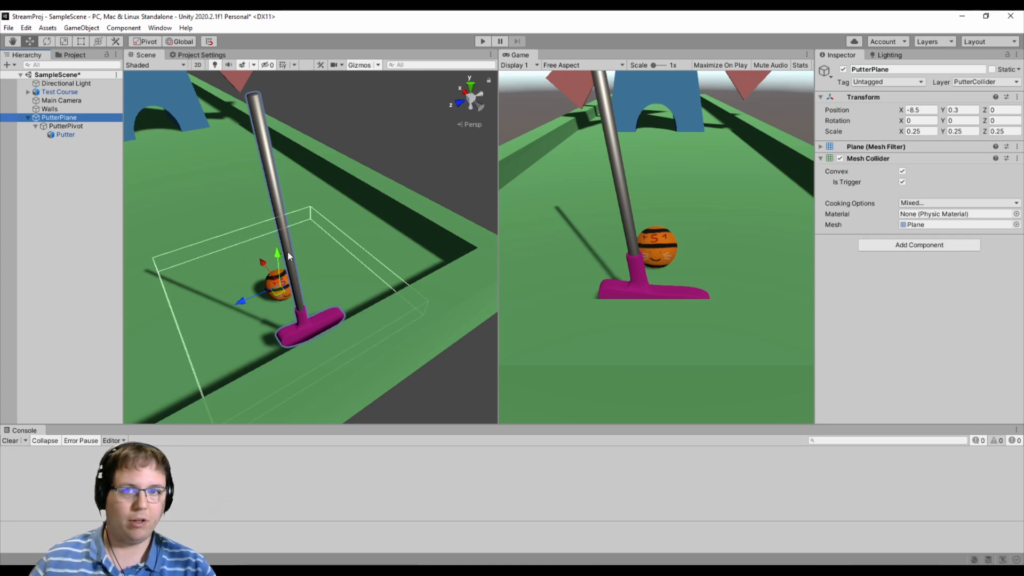
left_click(71, 126)
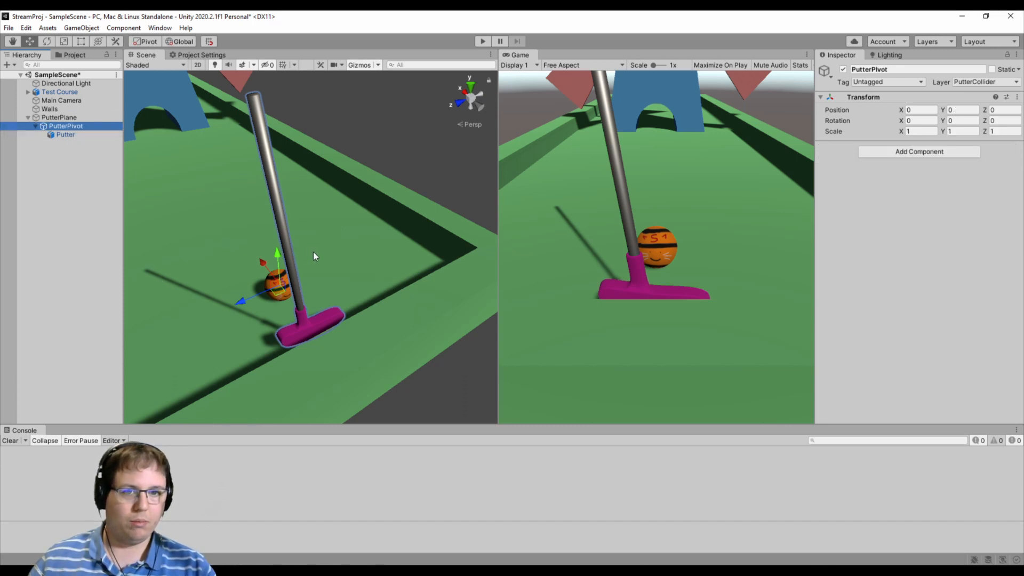
right_click_drag(313, 252, 386, 261)
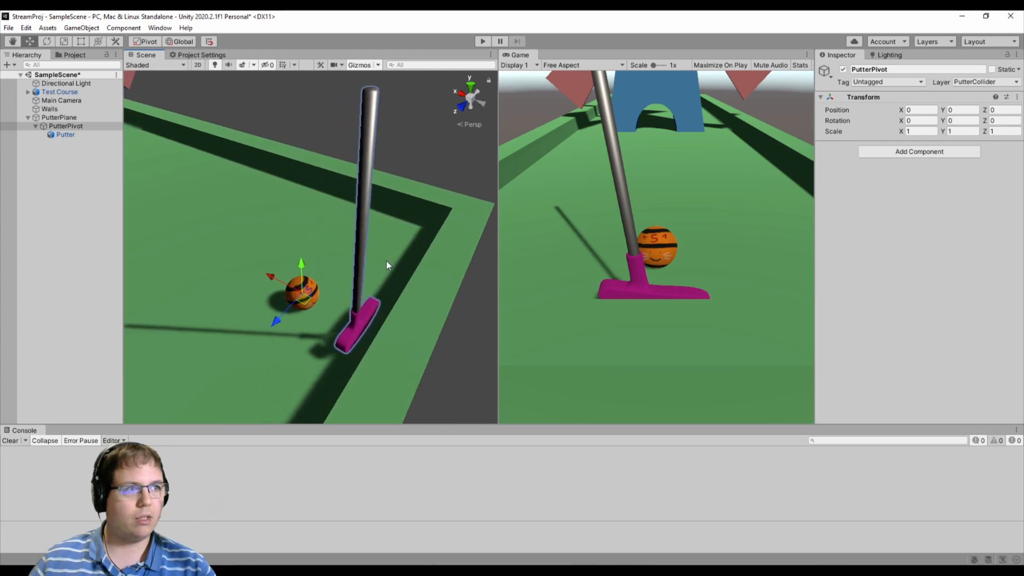
left_click(64, 135)
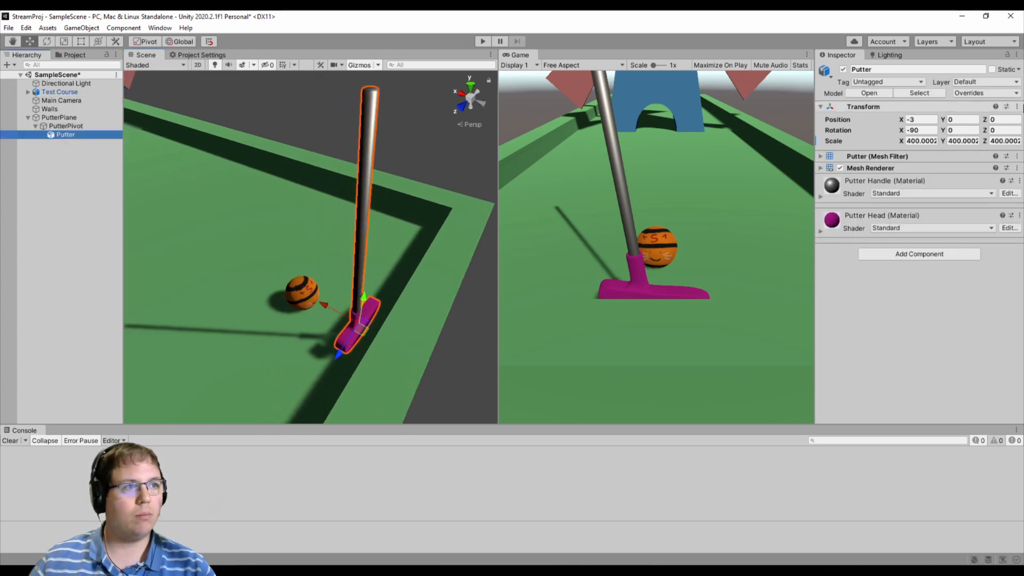
left_click(917, 120)
left_click(70, 127)
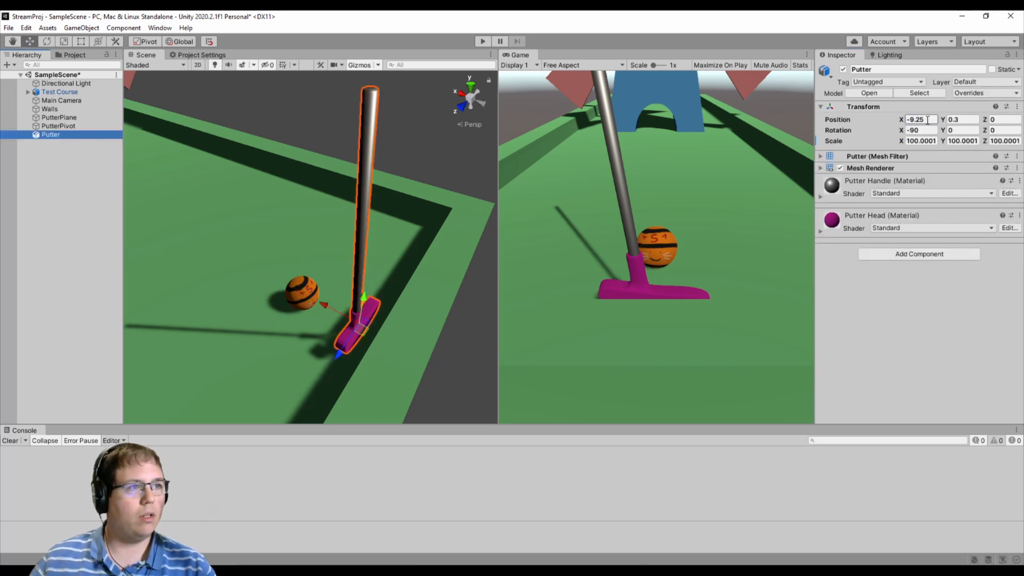
left_click(927, 119)
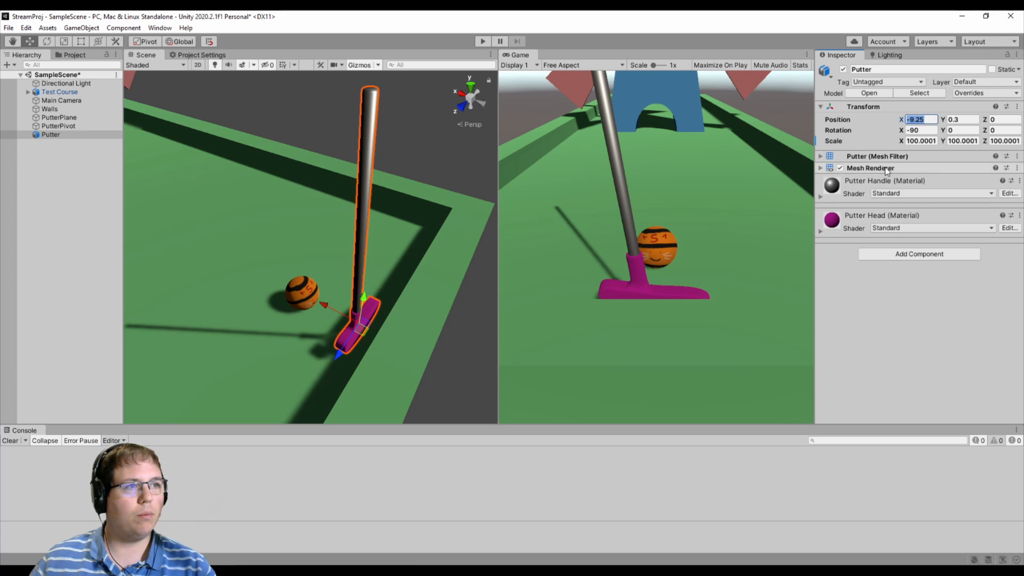
left_click(63, 127)
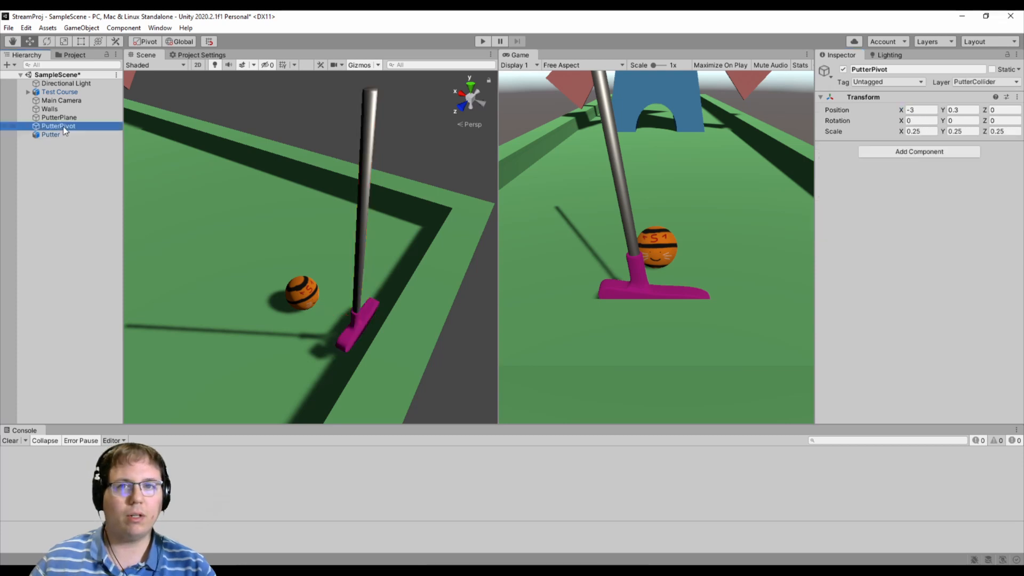
left_click_drag(60, 132, 65, 118)
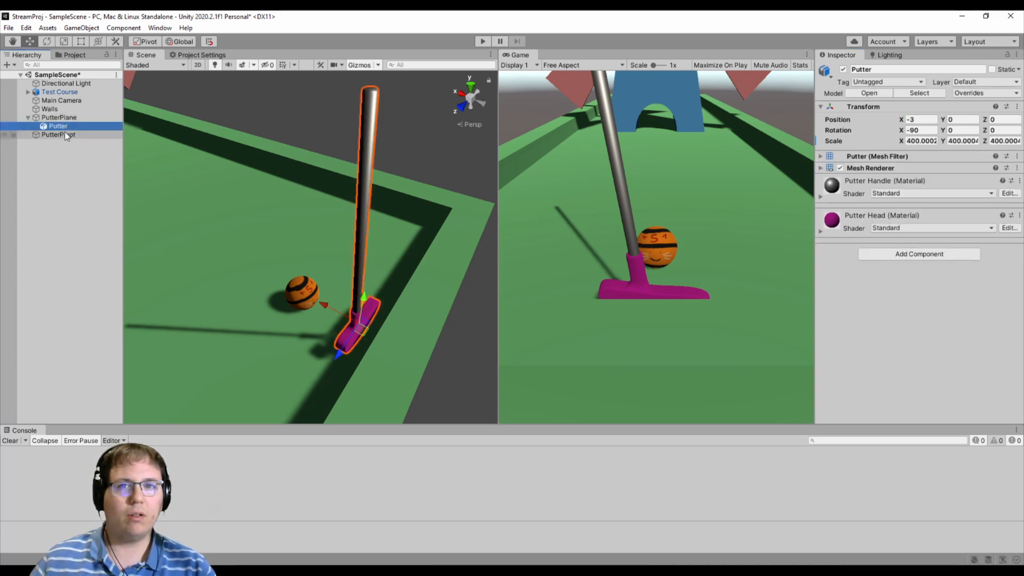
- Set PutterPivot's X position to -9.25 to match the putter
left_click(62, 135)
left_click(936, 110)
left_click(936, 109)
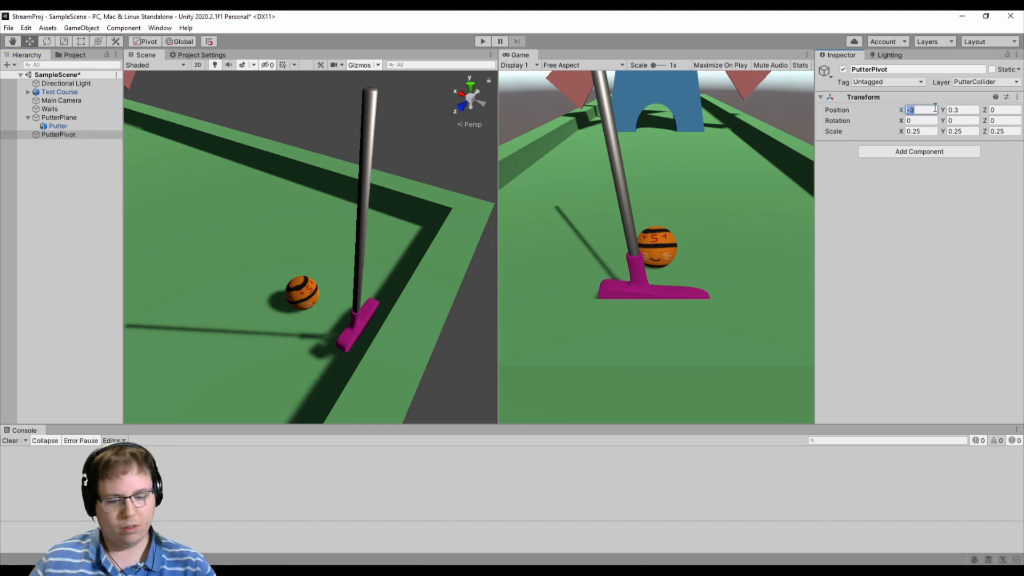
type("-9.25")
key("Tab")
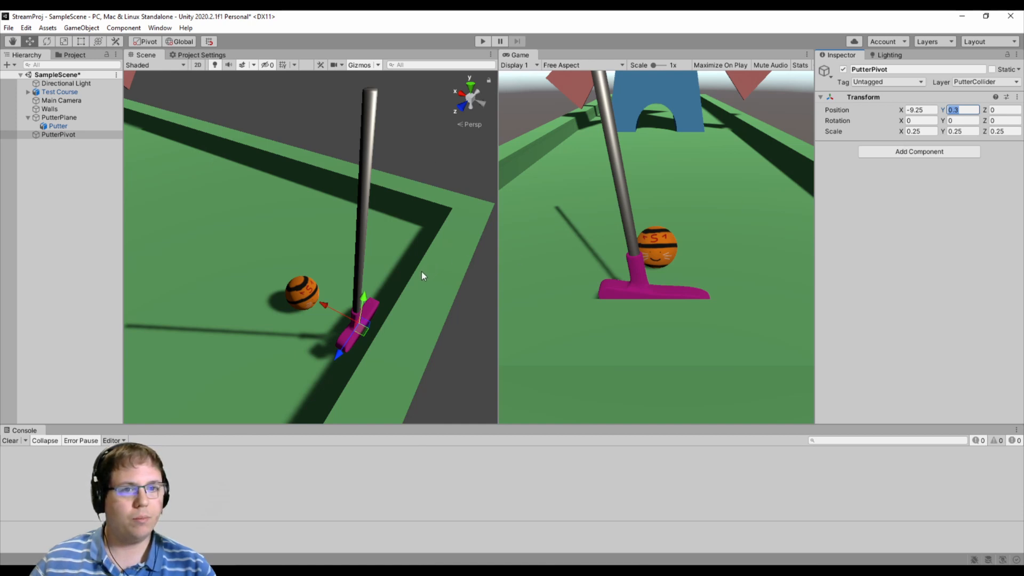
- In an unrotated side view facing the windmill, raise PutterPivot to the top of the putter's shaft, at Y position 2.662
left_click_drag(421, 271, 213, 228, "alt")
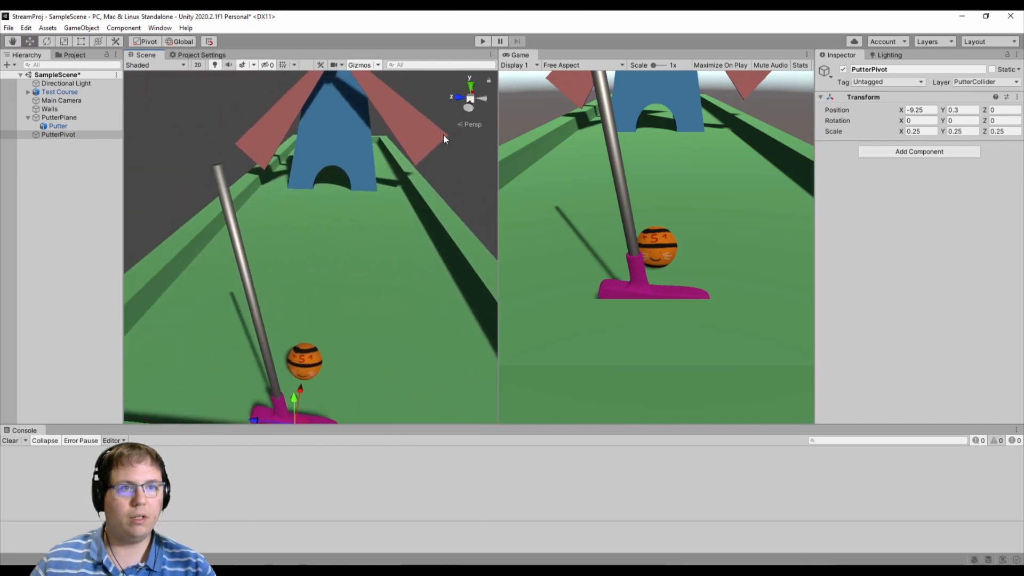
mouse_move(443, 135)
right_mouse_down()
mouse_move(463, 116)
mouse_move(430, 116)
mouse_move(427, 140)
right_mouse_up()
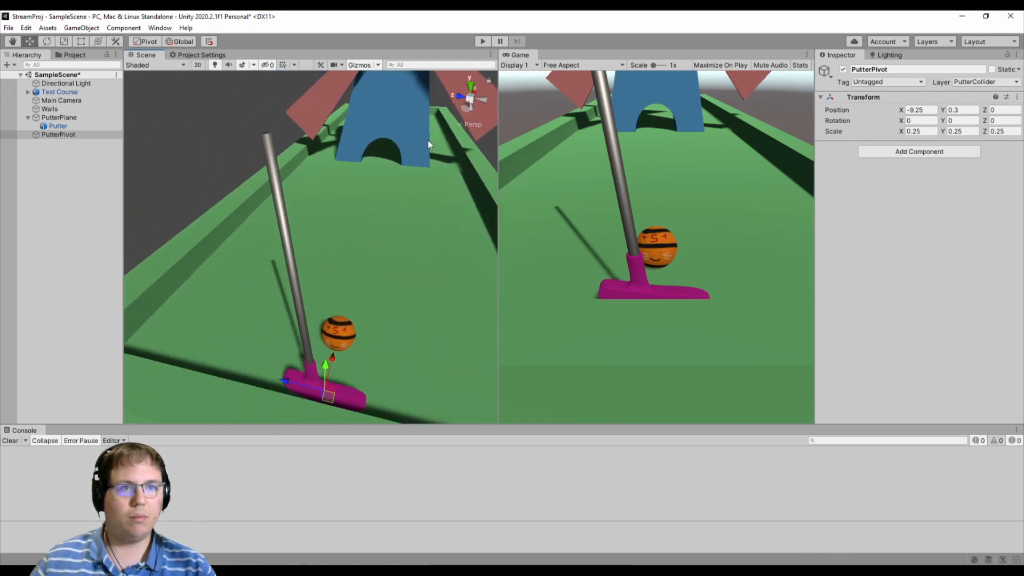
left_click(467, 109)
left_click(198, 65)
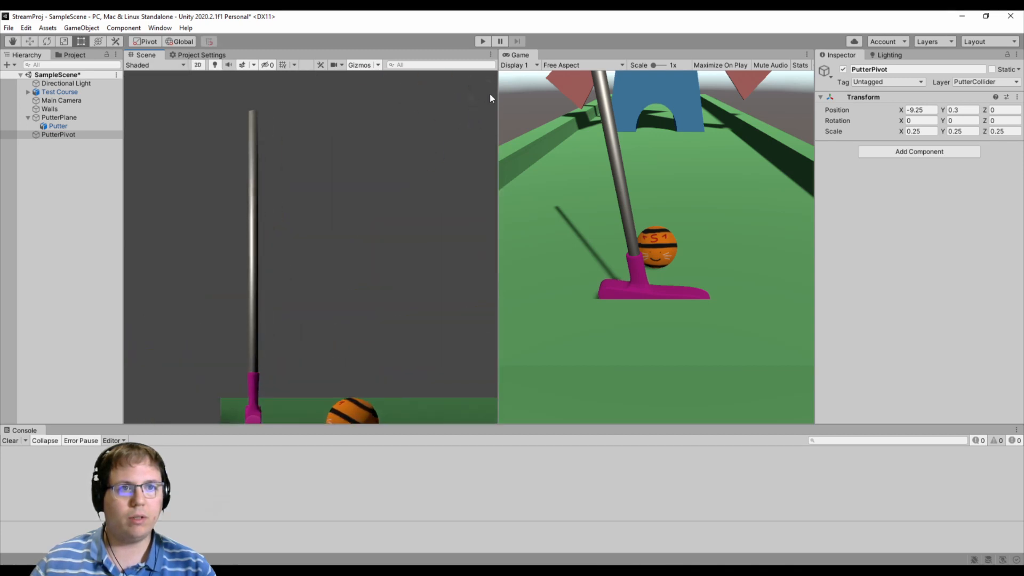
left_click(197, 65)
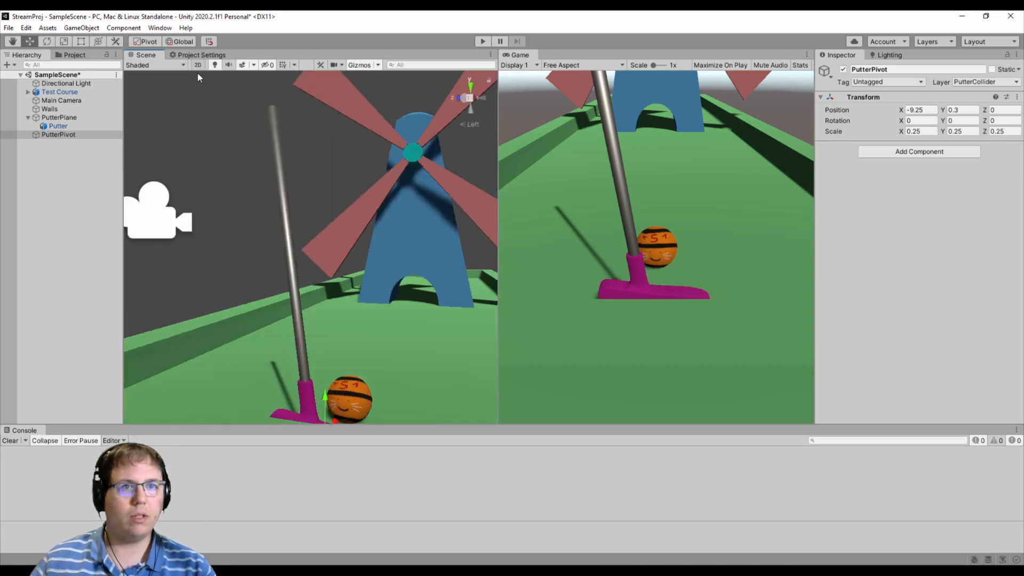
left_click(472, 125)
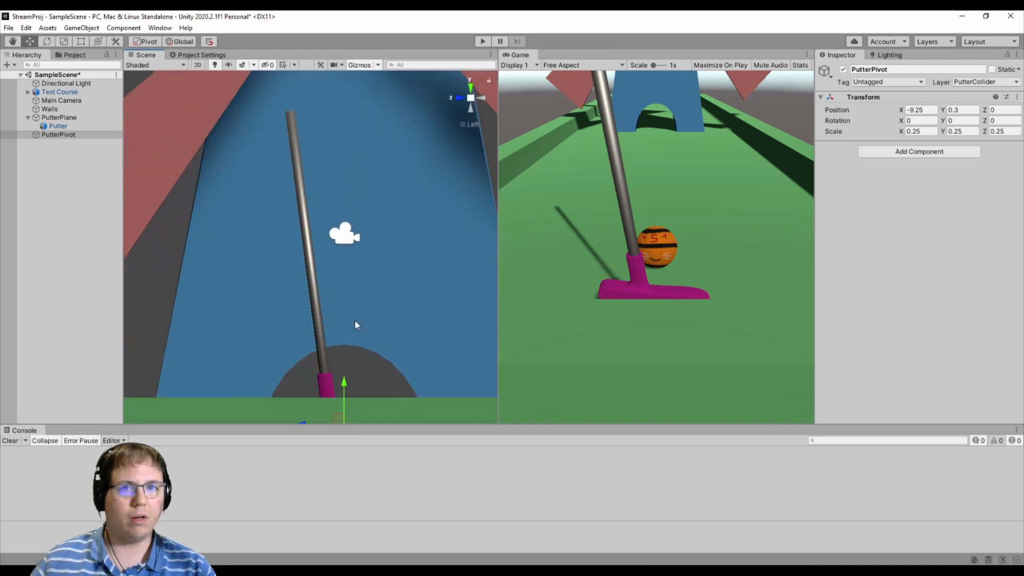
scroll(354, 321, "down", 3)
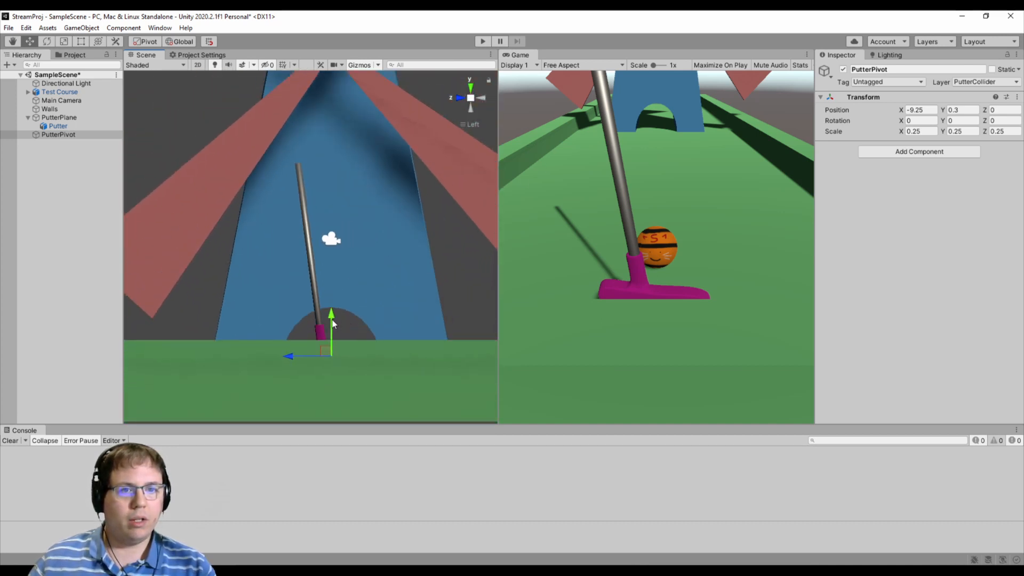
left_click_drag(336, 270, 334, 181)
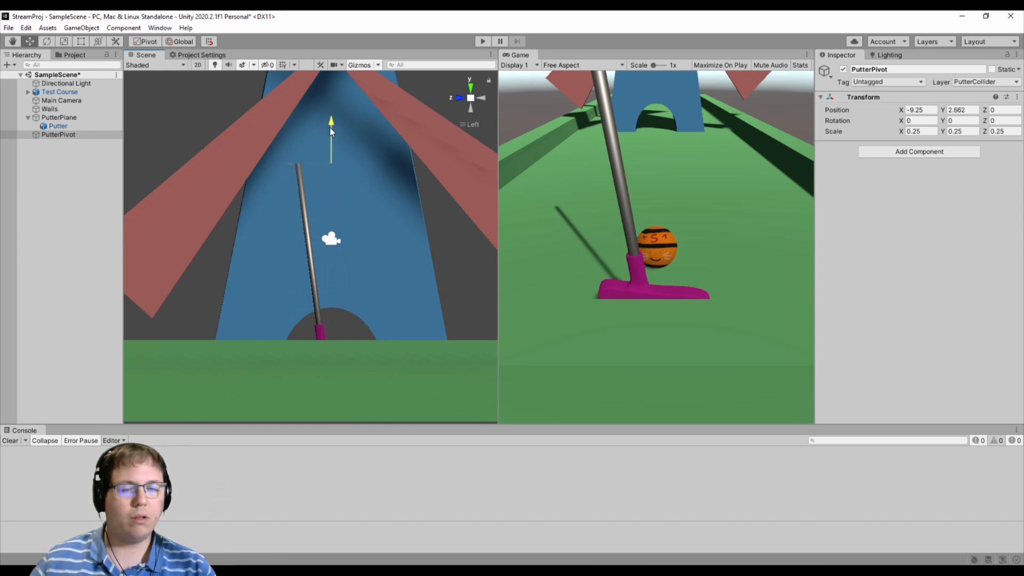
left_click_drag(331, 128, 330, 128)
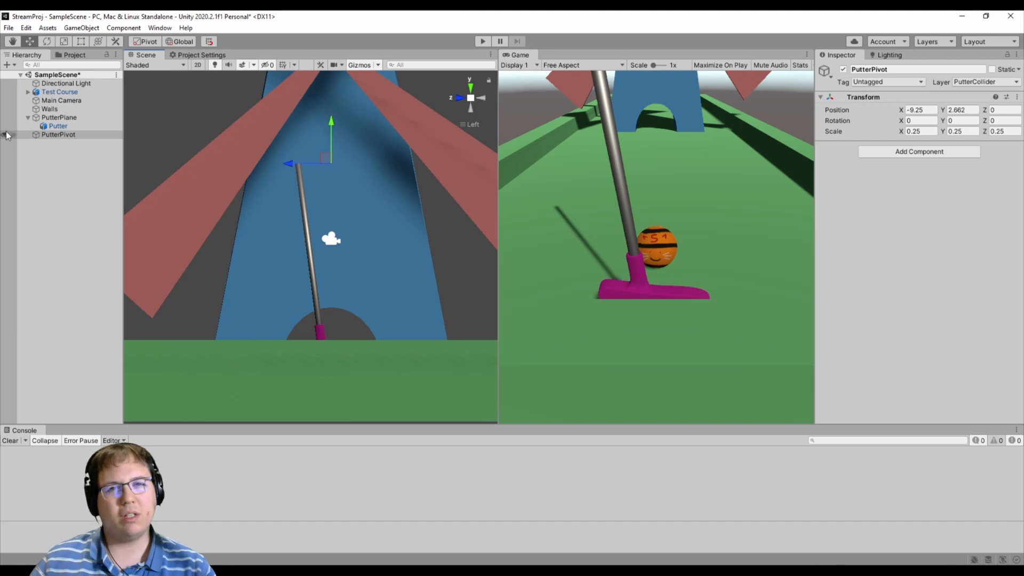
- Nest PutterPivot under PutterPlane and make Putter a child of PutterPivot
left_click_drag(63, 134, 70, 137)
right_click_drag(287, 235, 389, 288)
right_click_drag(472, 128, 375, 314)
left_click(68, 118)
left_click(68, 126)
- Try adjusting PutterPivot's Z position and Z rotation to test how the putter swings around it
left_click(912, 110)
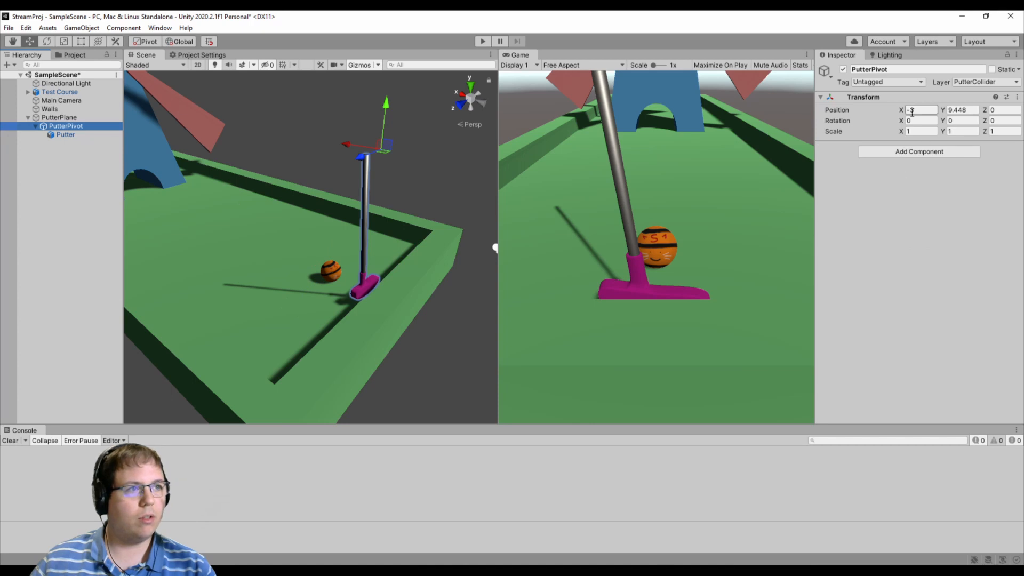
left_click(1002, 110)
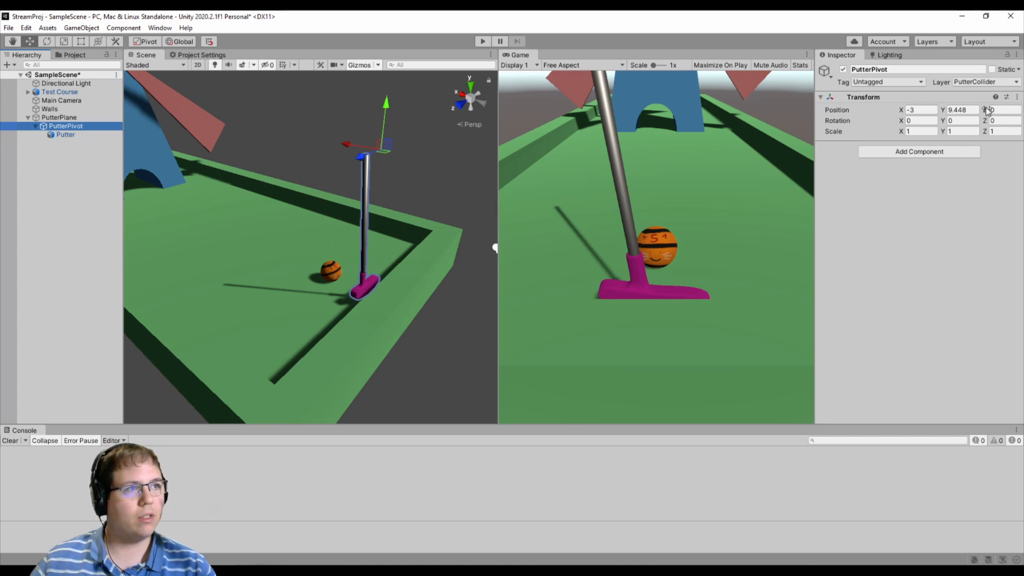
type("0.2")
left_click_drag(998, 108, 29, 108)
key("ctrl+z")
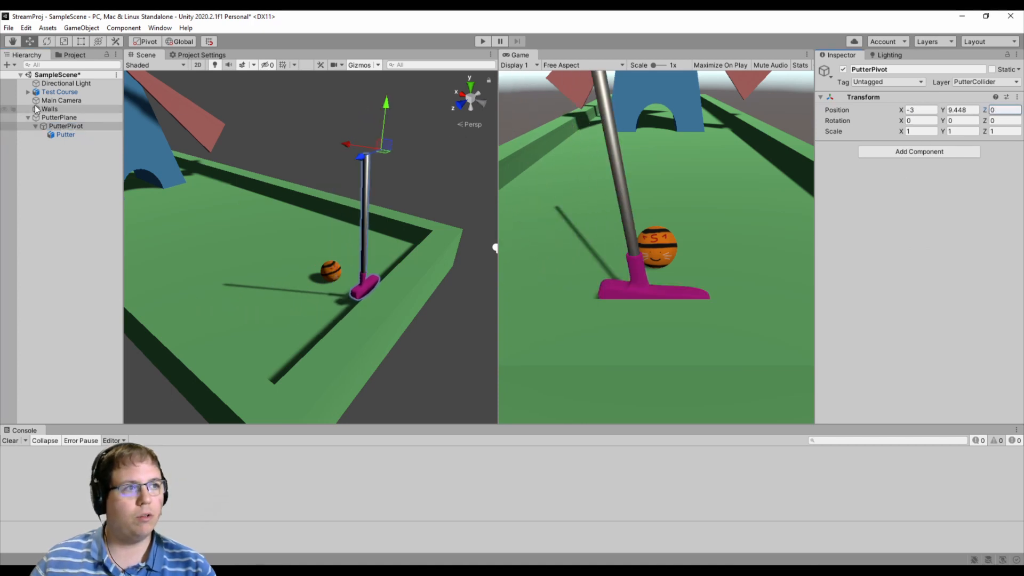
left_click_drag(986, 122, 587, 170)
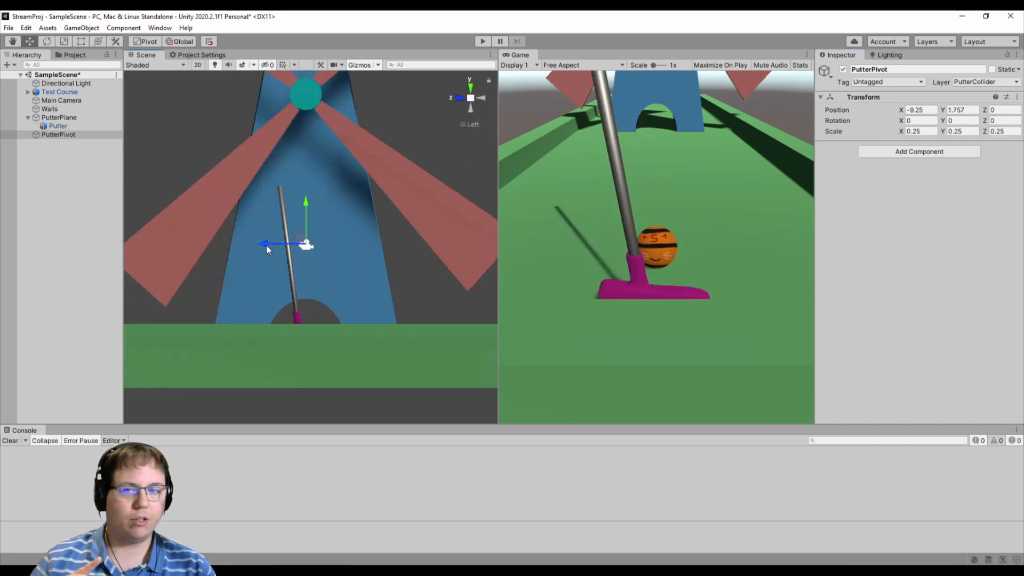
- Shift PutterPivot to Z position 0.251 on the putter's shaft and tilt it to an X rotation of 6.51
left_click_drag(267, 245, 250, 248)
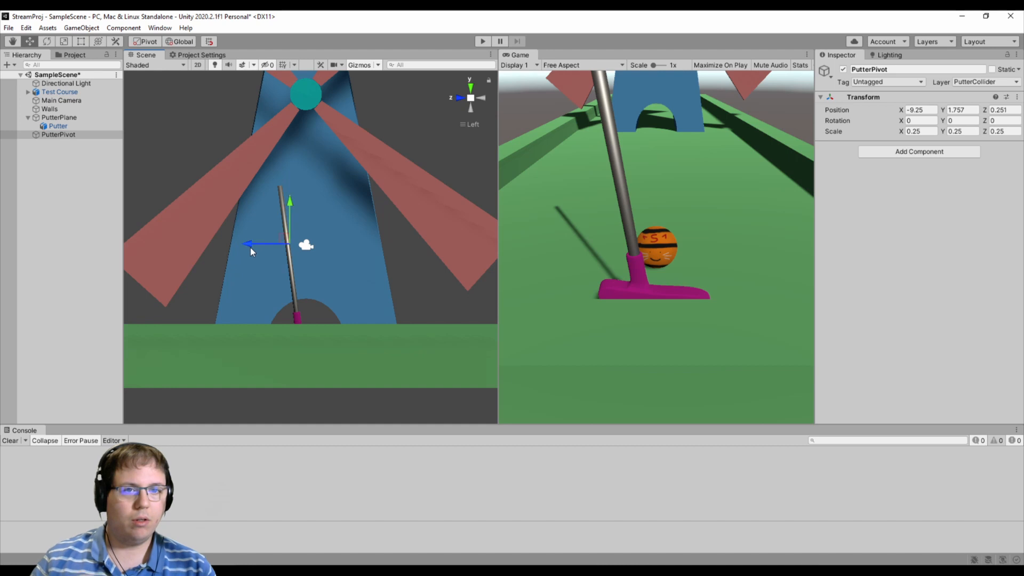
key("e")
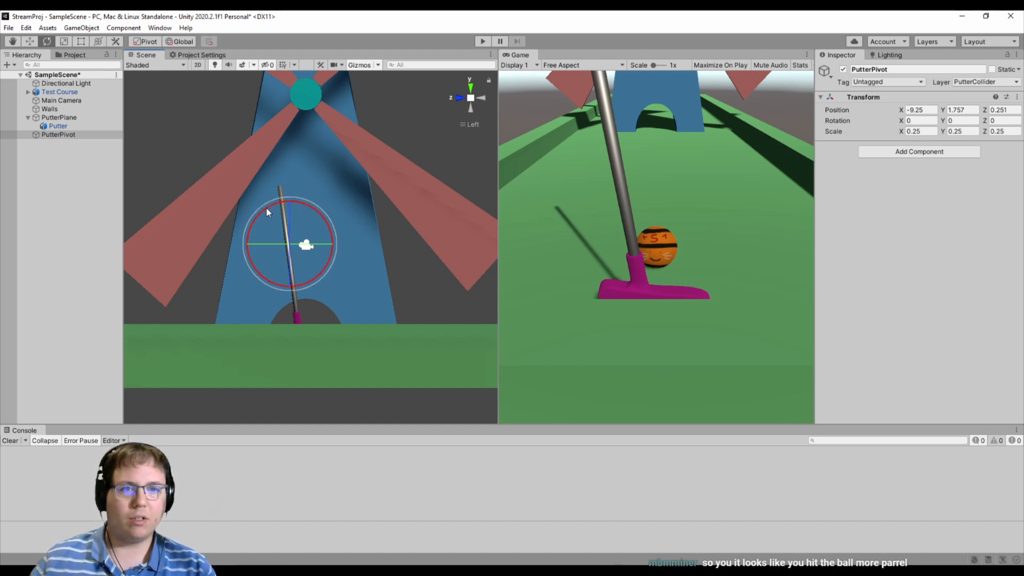
left_click_drag(266, 208, 259, 216)
scroll(259, 215, "up", 5)
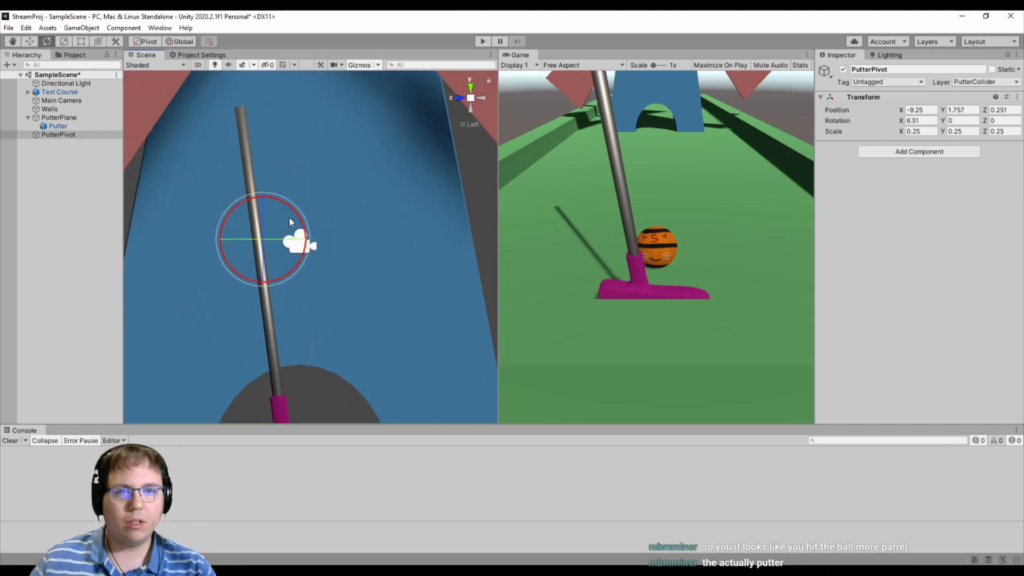
scroll(334, 250, "down", 2)
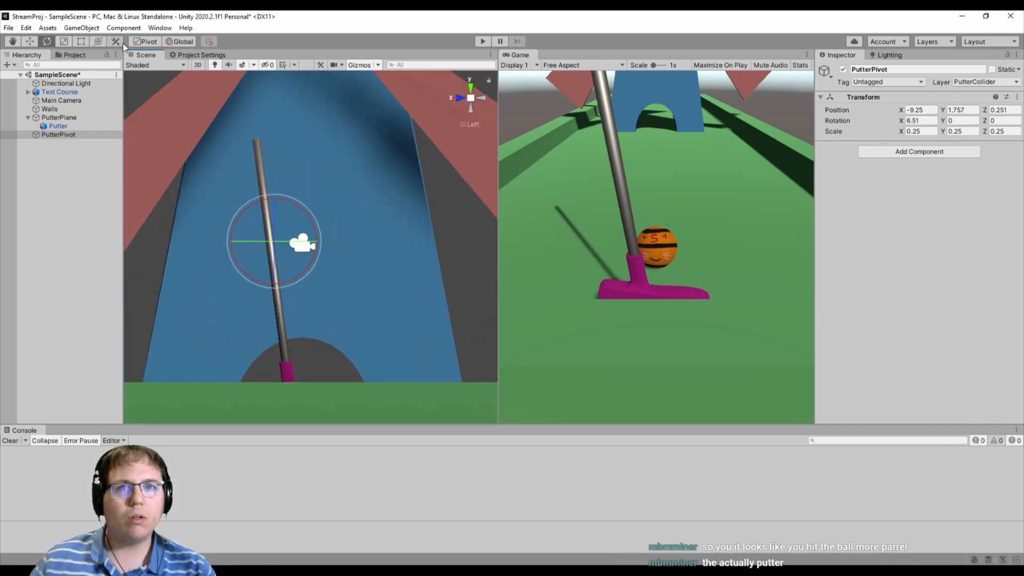
- Using local handle orientation, centre PutterPivot on the shaft at Z position 0.283 and refine its X rotation to about 6.84
left_click(179, 42)
scroll(330, 312, "up", 6)
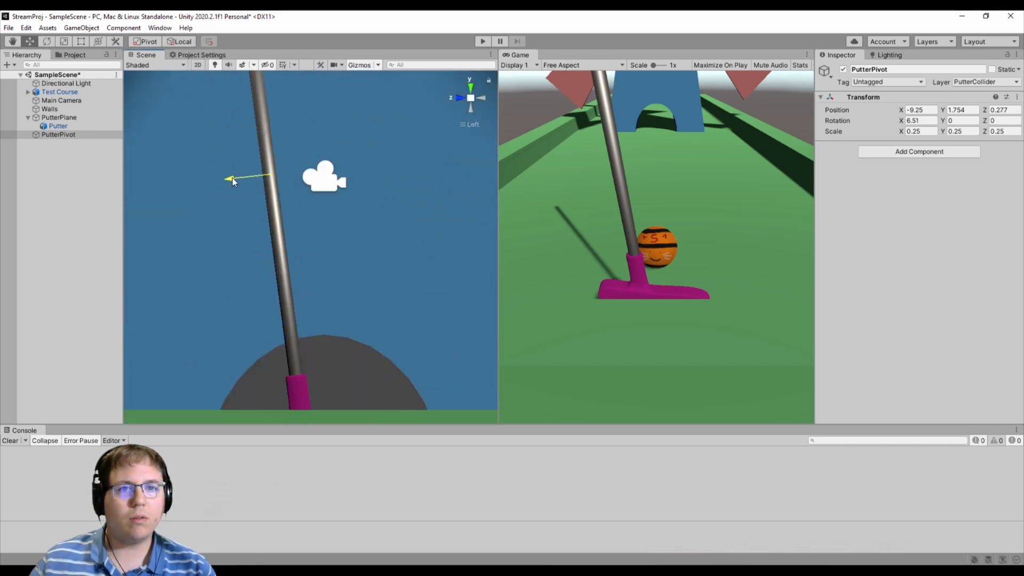
left_click_drag(232, 178, 232, 178)
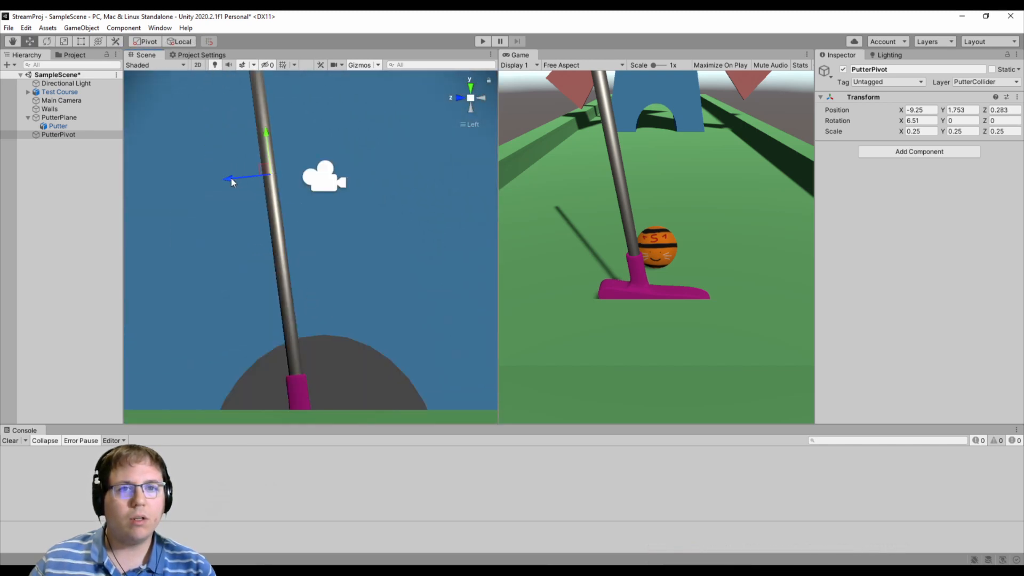
key("e")
left_click_drag(290, 138, 290, 138)
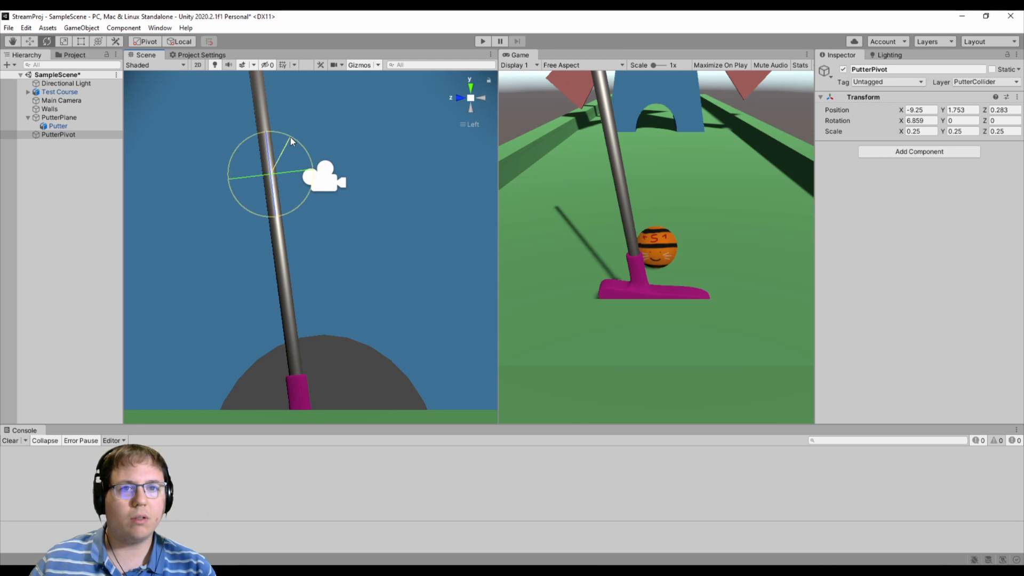
- Nest PutterPivot under PutterPlane and make Putter a child of PutterPivot
left_click(65, 135)
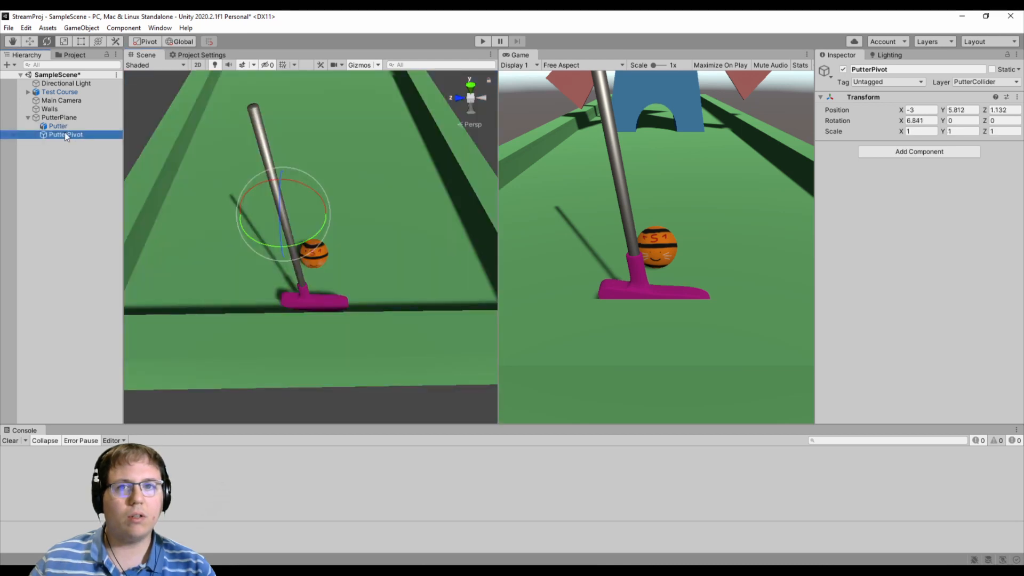
left_click_drag(63, 127, 63, 136)
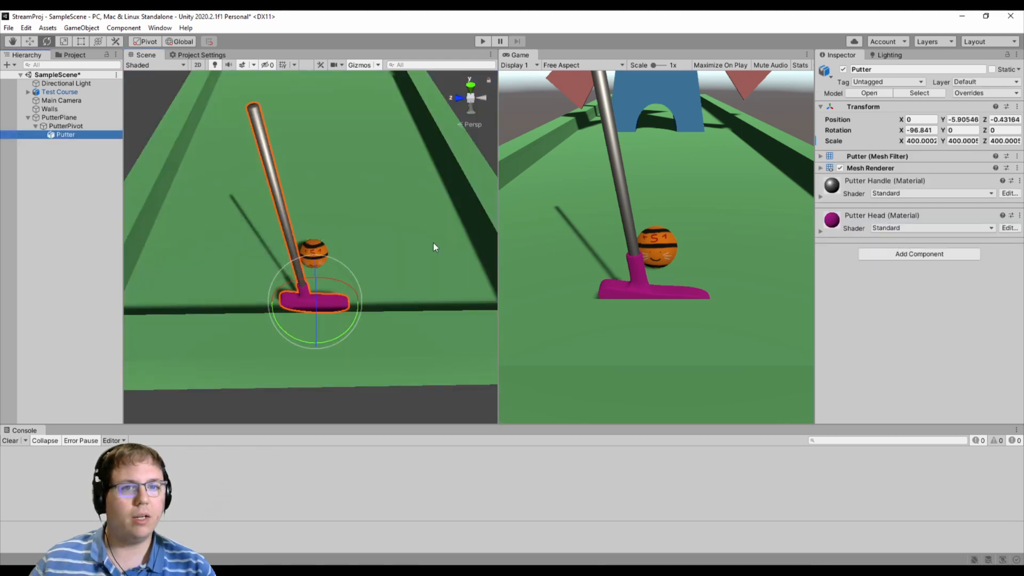
- Try swinging the putter by rotating PutterPivot to a Z rotation of 19.415, and check it from above and from the side
left_click(65, 125)
left_click(180, 41)
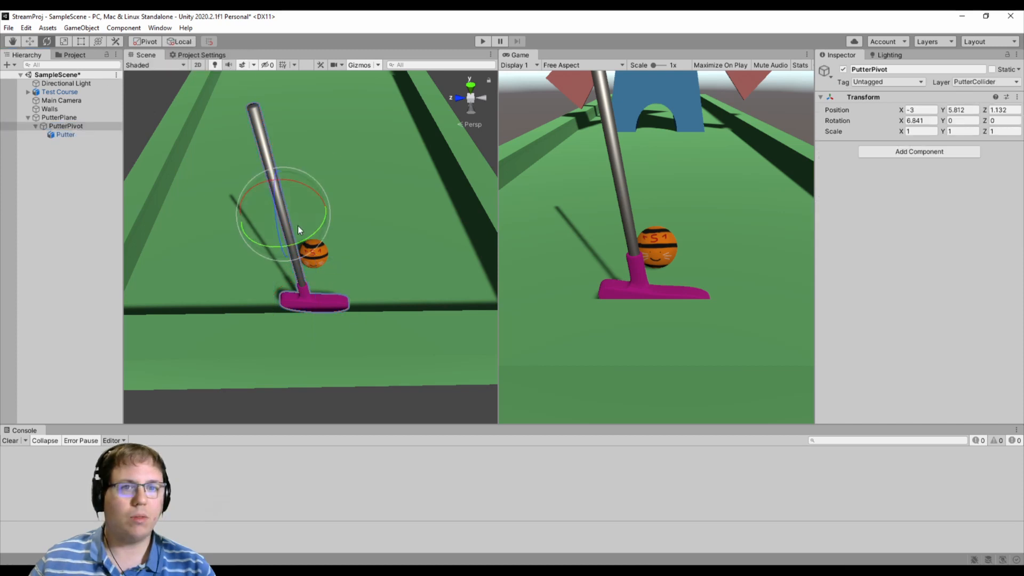
left_click_drag(273, 217, 320, 240)
left_click(470, 85)
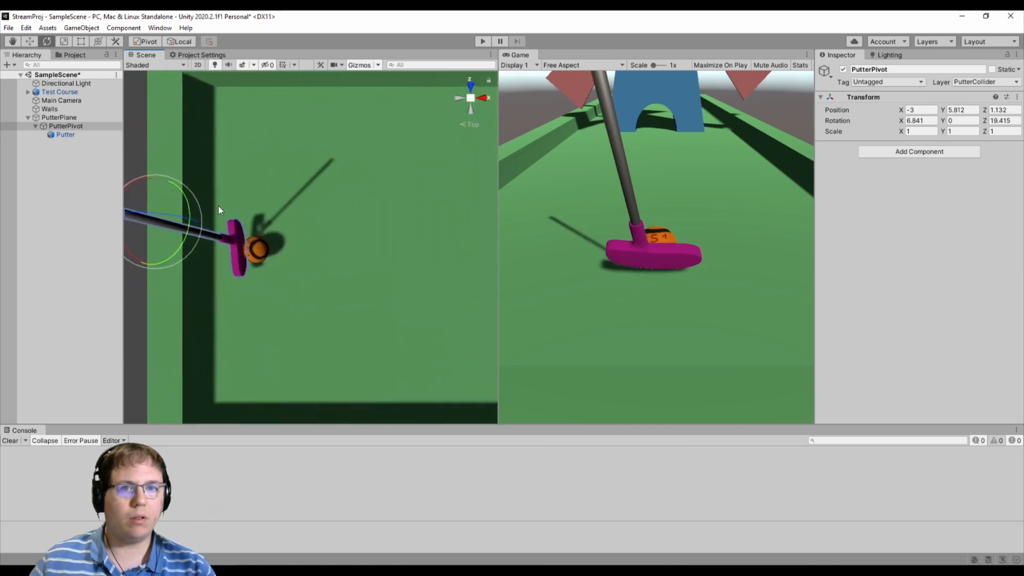
middle_click_drag(219, 206, 291, 226)
left_click_drag(292, 250, 388, 261)
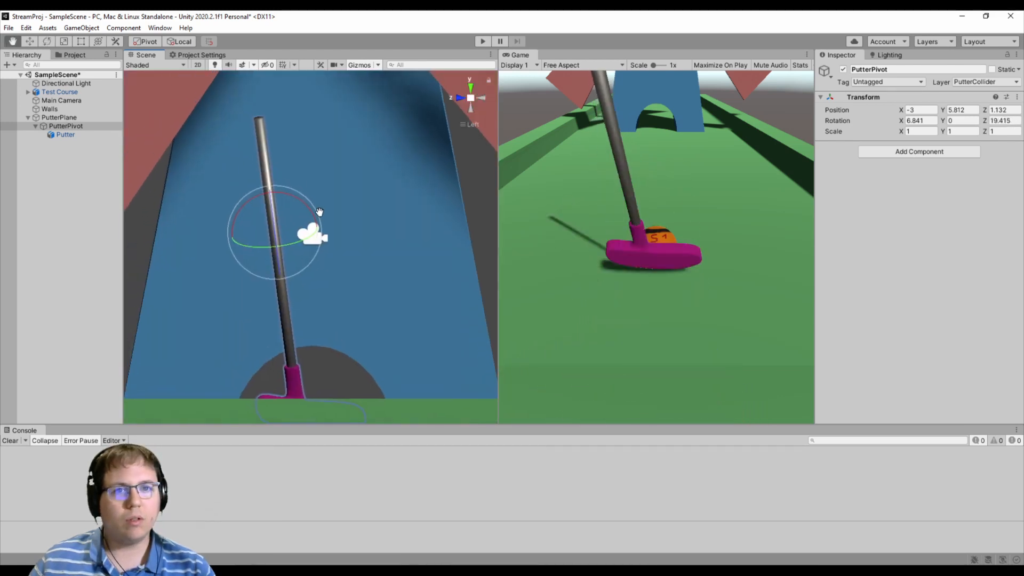
key("w")
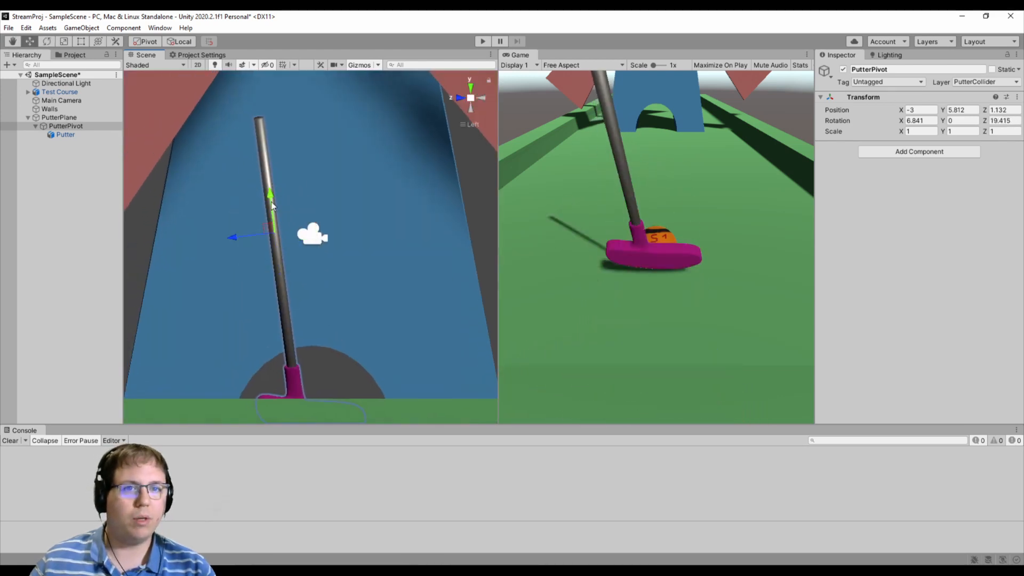
left_click_drag(272, 206, 267, 163)
key("ctrl+z")
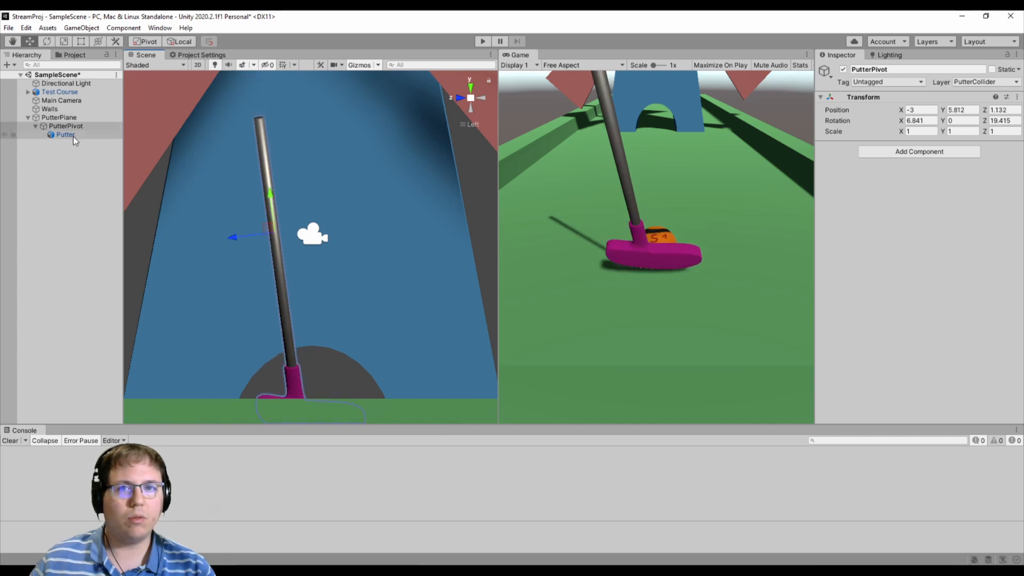
- Move Putter out of PutterPivot, keeping both under PutterPlane, and raise PutterPivot along the shaft to Y position 7.76
left_click_drag(72, 136, 68, 119)
left_click(72, 126)
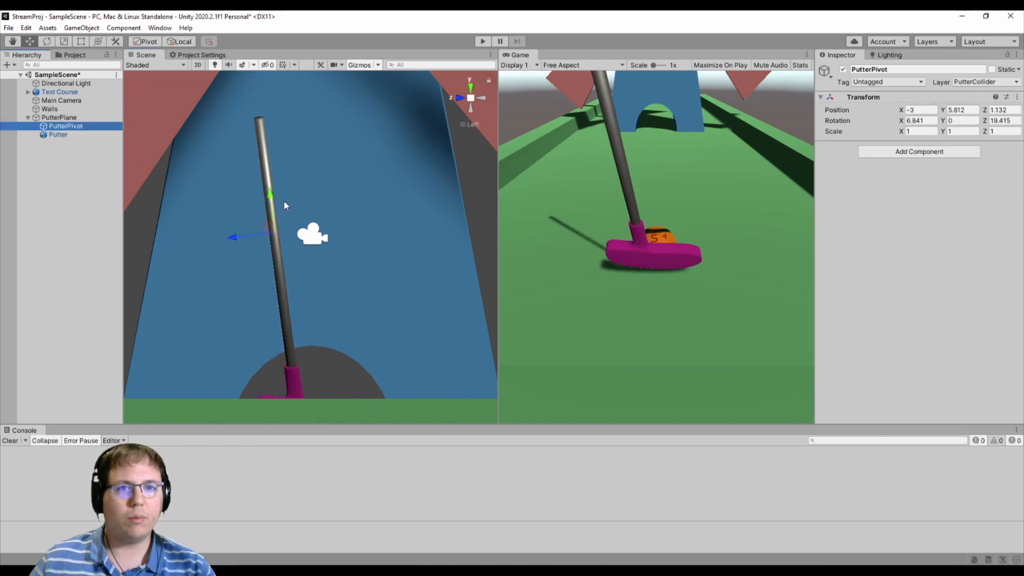
left_click_drag(272, 197, 266, 140)
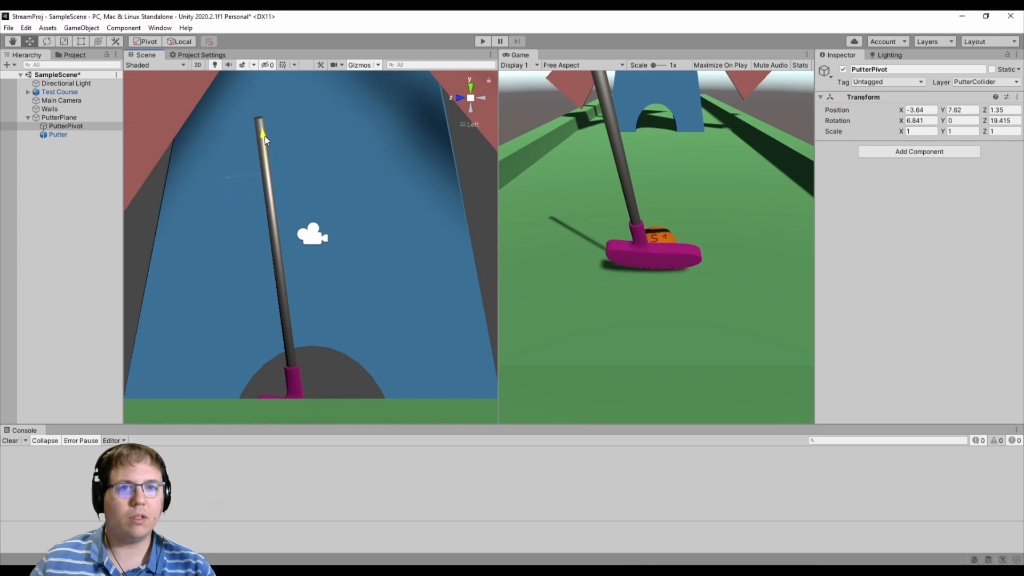
left_click(77, 134)
left_click(66, 126)
- Align PutterPivot with the shaft at X position -2.32, Z position 1.388 and rotation 7.22, 0.135, 0, with Putter as its child
scroll(243, 143, "up", 5)
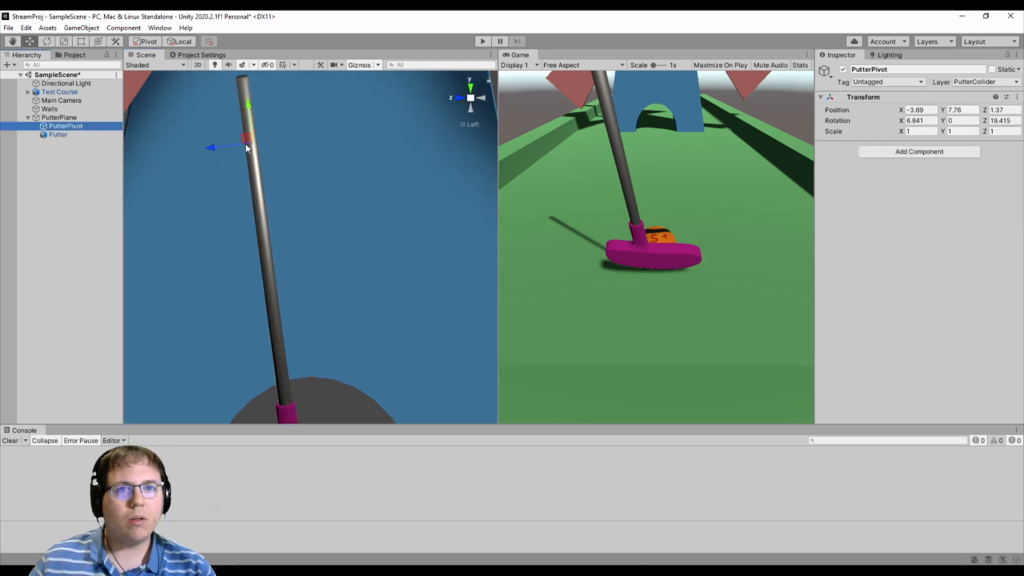
key("e")
left_click_drag(264, 110, 264, 108)
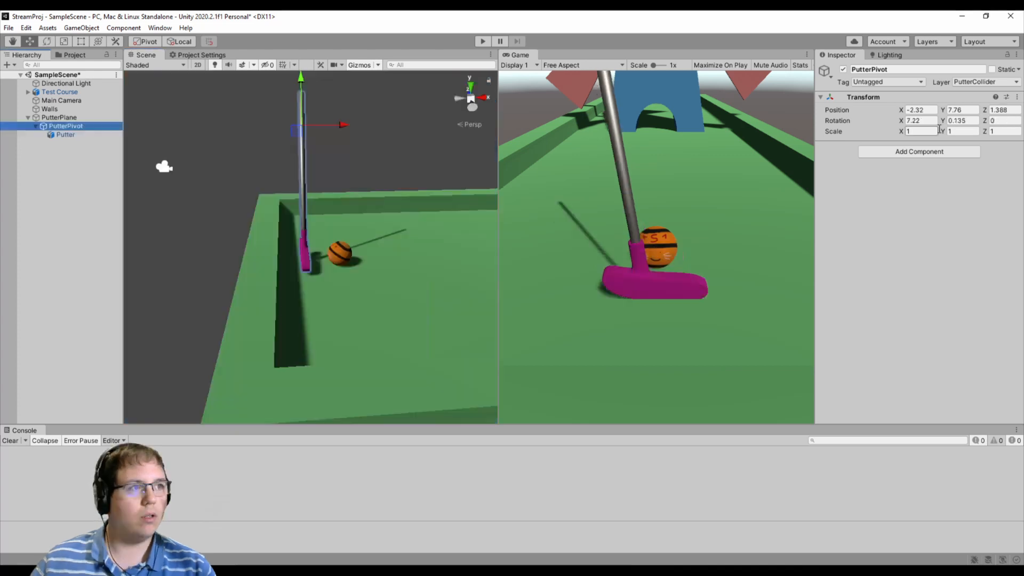
- Test the putter's swing by rotating PutterPivot around its local Z axis in both directions, undoing each rotation
left_click(52, 41)
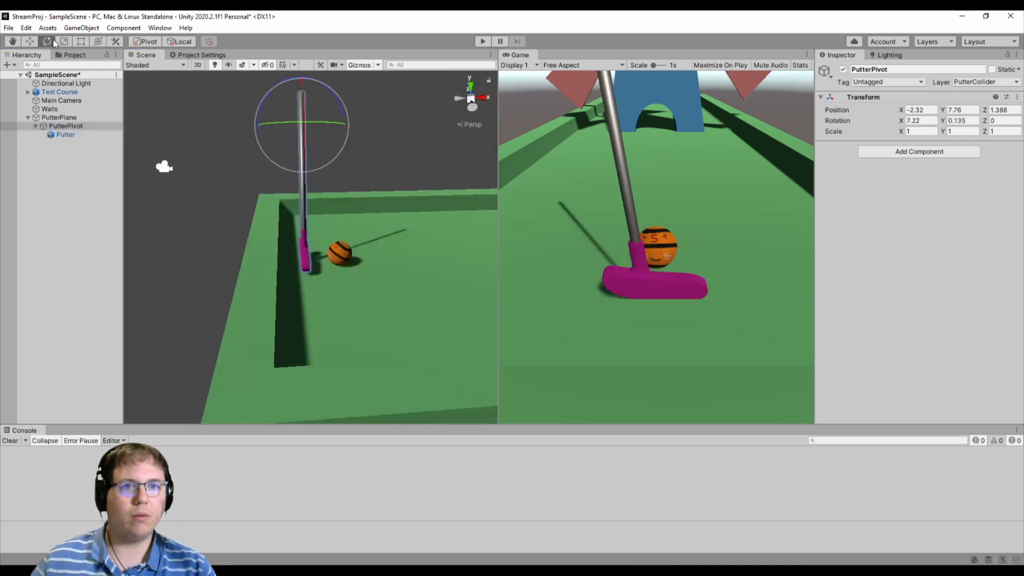
left_click_drag(265, 101, 247, 141)
key("ctrl+z")
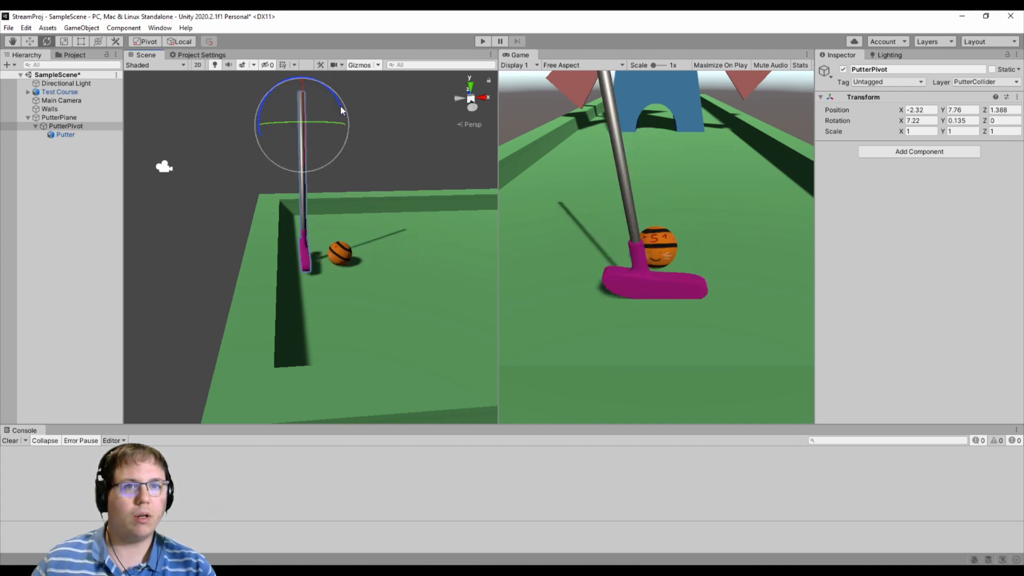
left_click_drag(341, 105, 381, 73)
key("ctrl+z")
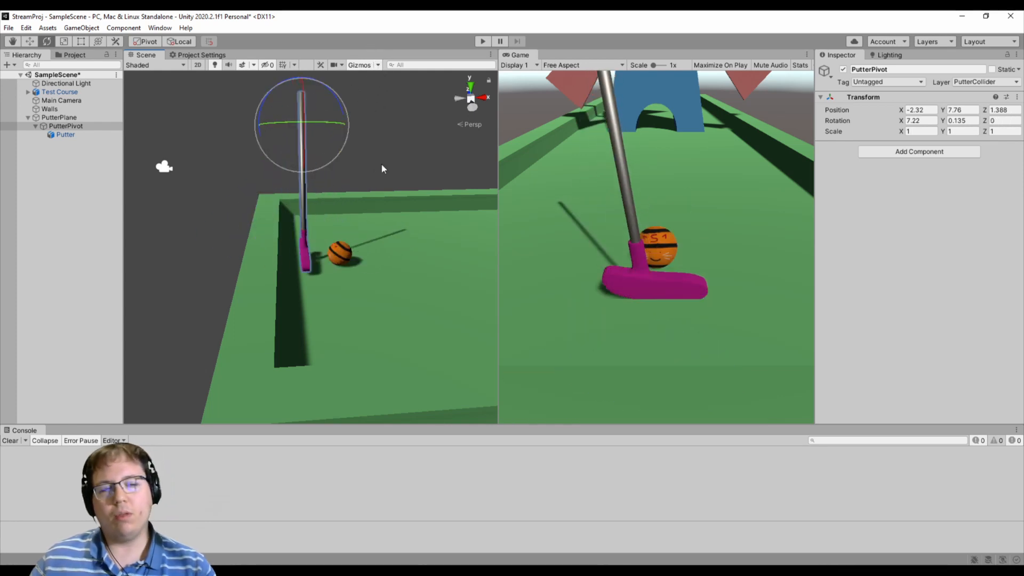
- Examine the putter's alignment with the ball from behind the tee end of the course, leaving nothing selected
right_click_drag(333, 187, 652, 203)
key("a")
key("s")
key("w")
right_click_drag(389, 249, 441, 254)
key("w")
key("s")
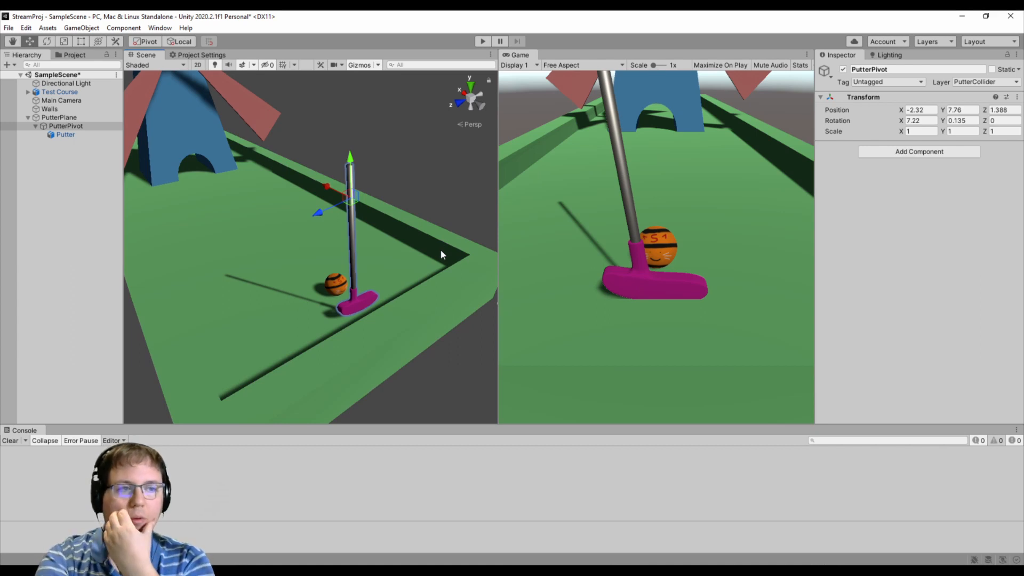
left_click(365, 220)
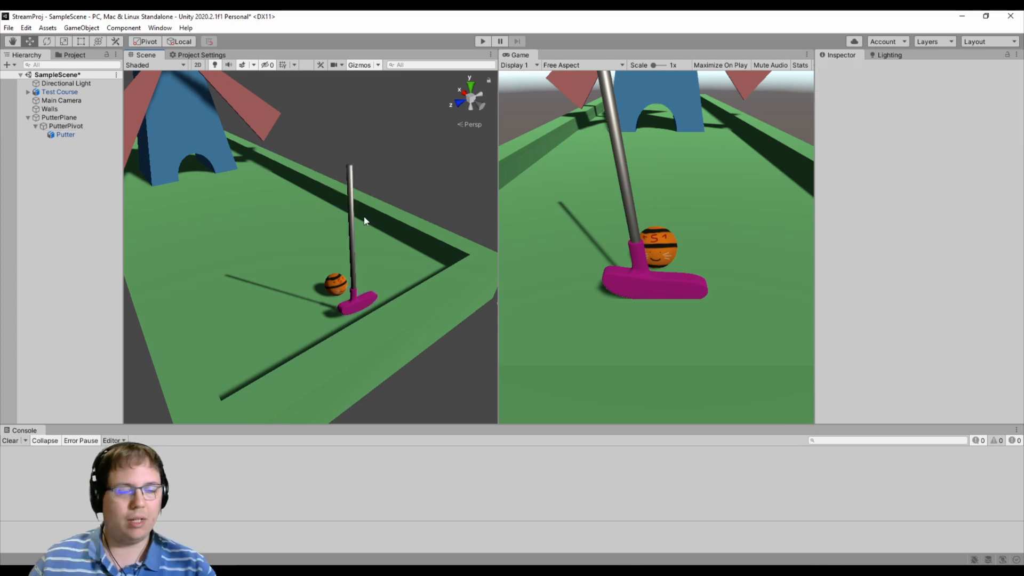
- Switch to Ball.cs in Visual Studio, collapse the Start and Update methods, and expand HandleControls
left_click(376, 571)
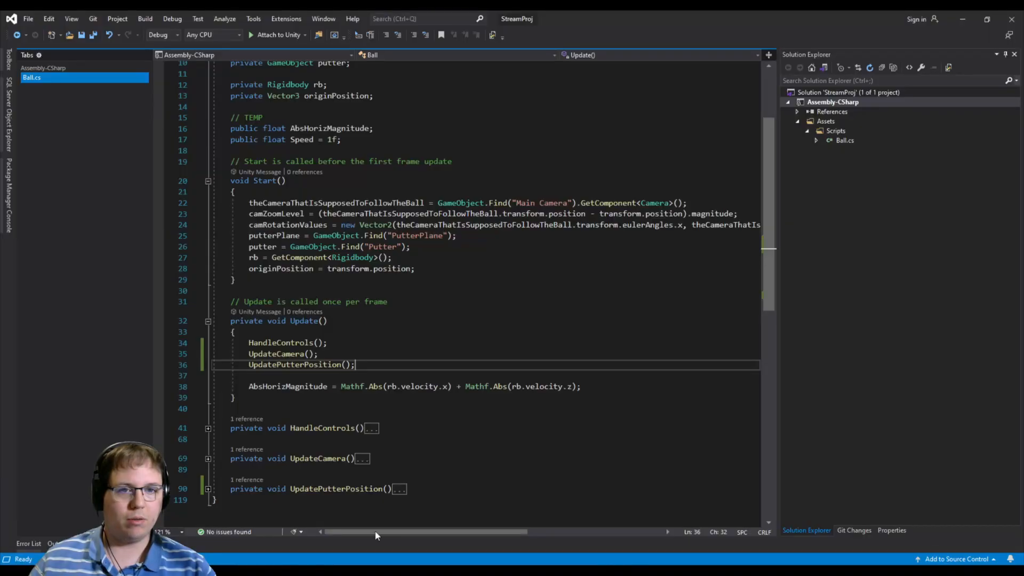
left_click(208, 181)
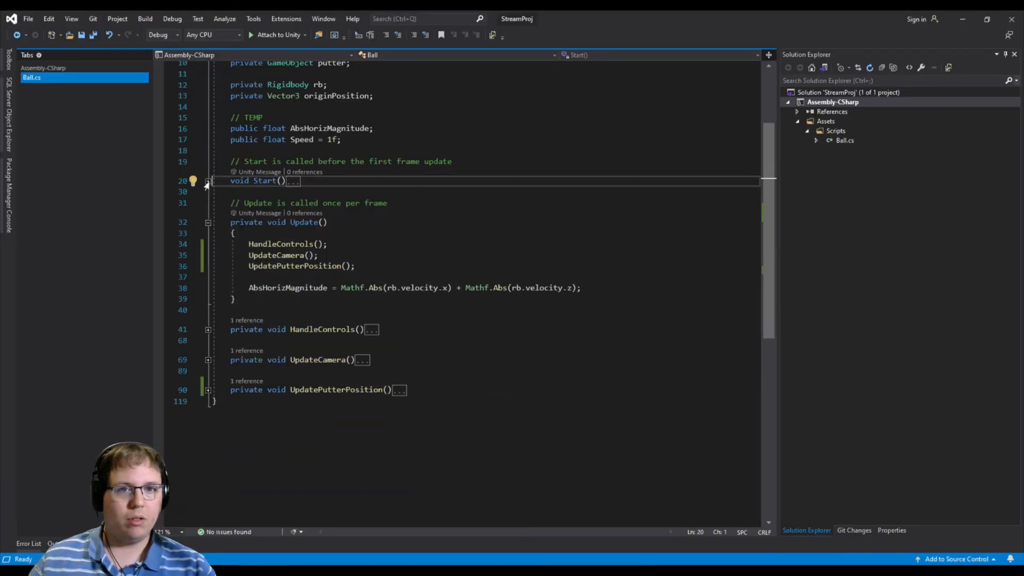
left_click(208, 221)
left_click(208, 222)
double_click(375, 254)
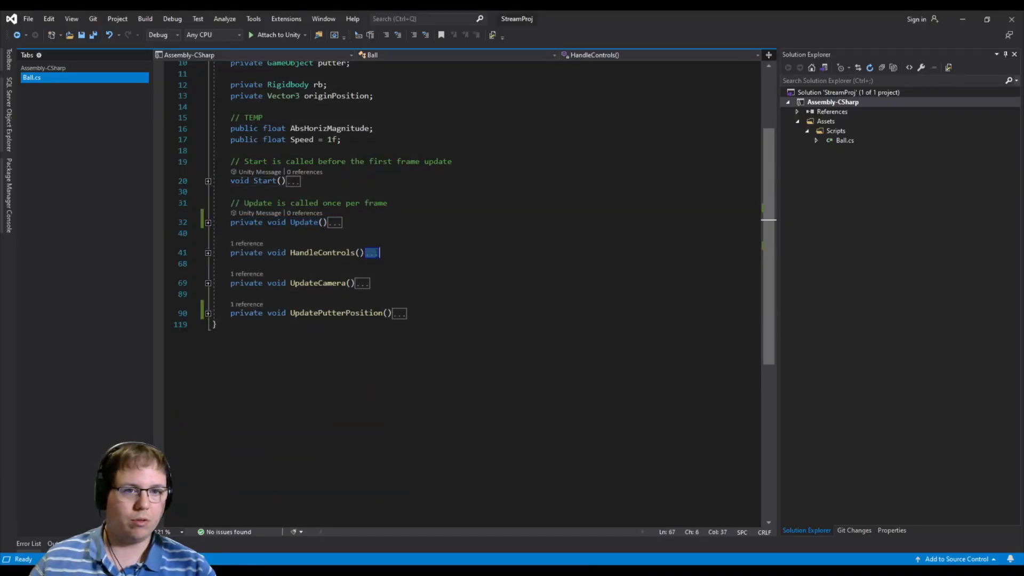
scroll(376, 254, "down", 3)
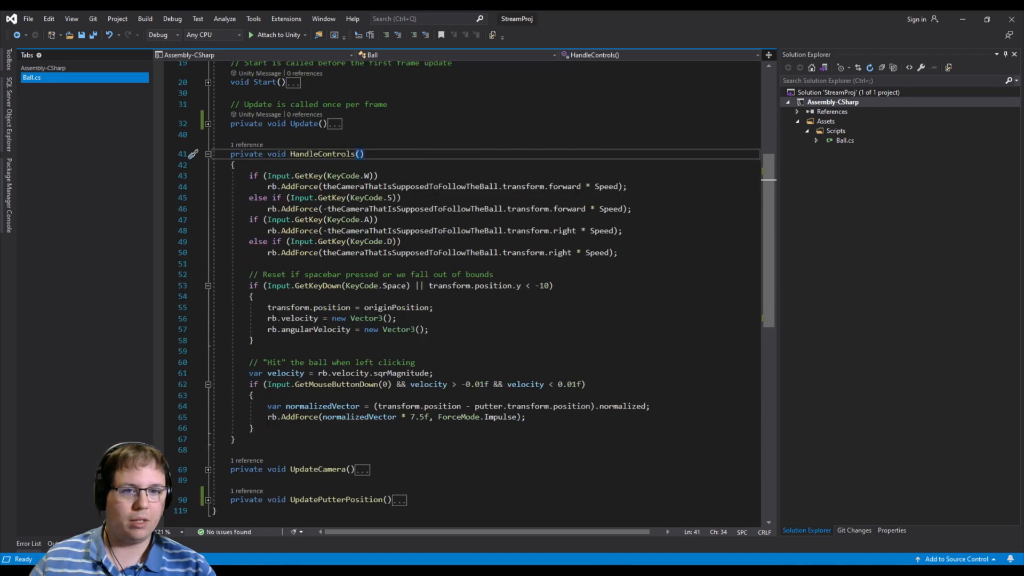
- Comment out the normalizedVector and rb.AddForce lines inside the left-click hit block of HandleControls
left_click_drag(248, 372, 612, 419)
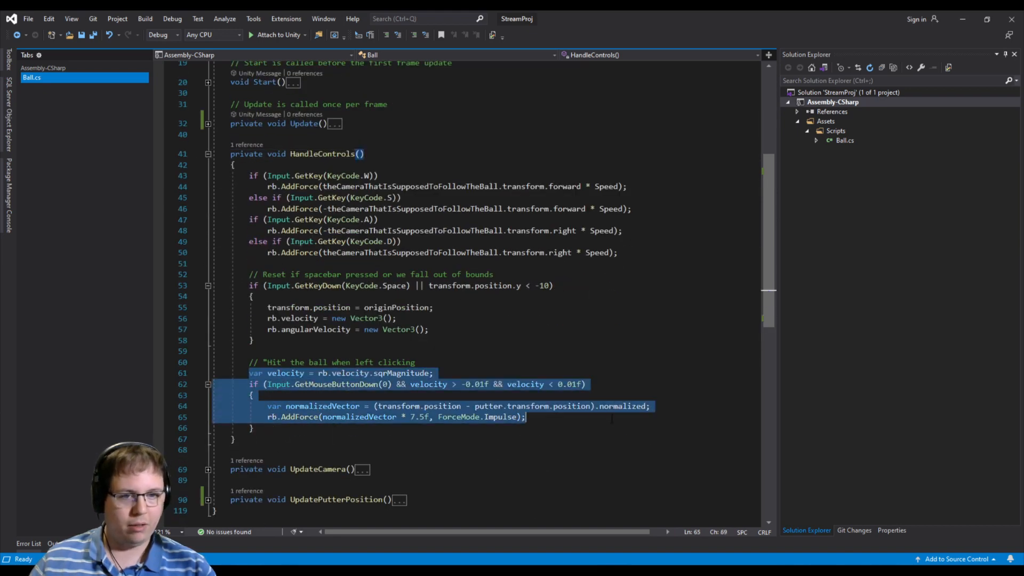
left_click(517, 417)
left_click(316, 399)
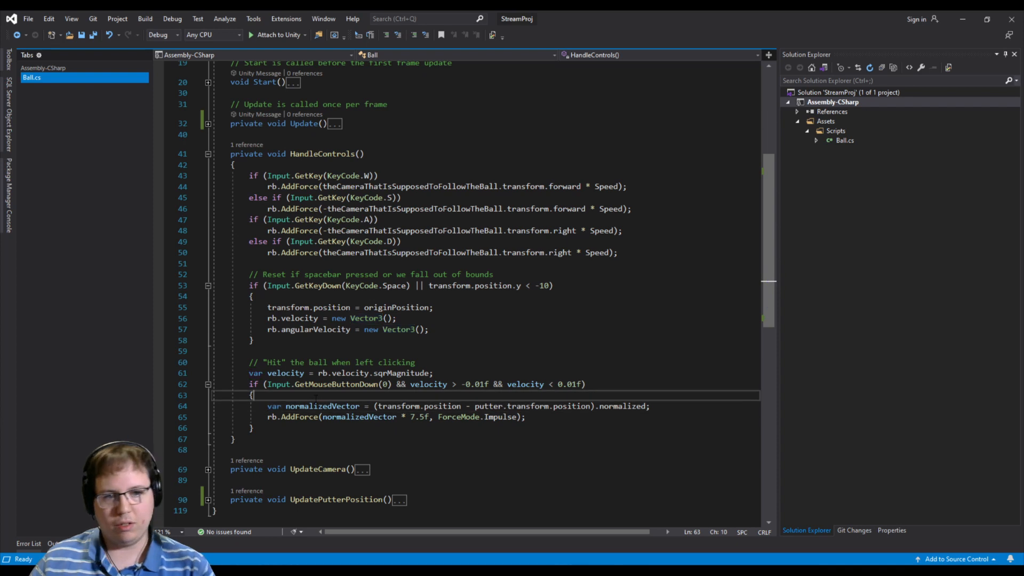
key("Down")
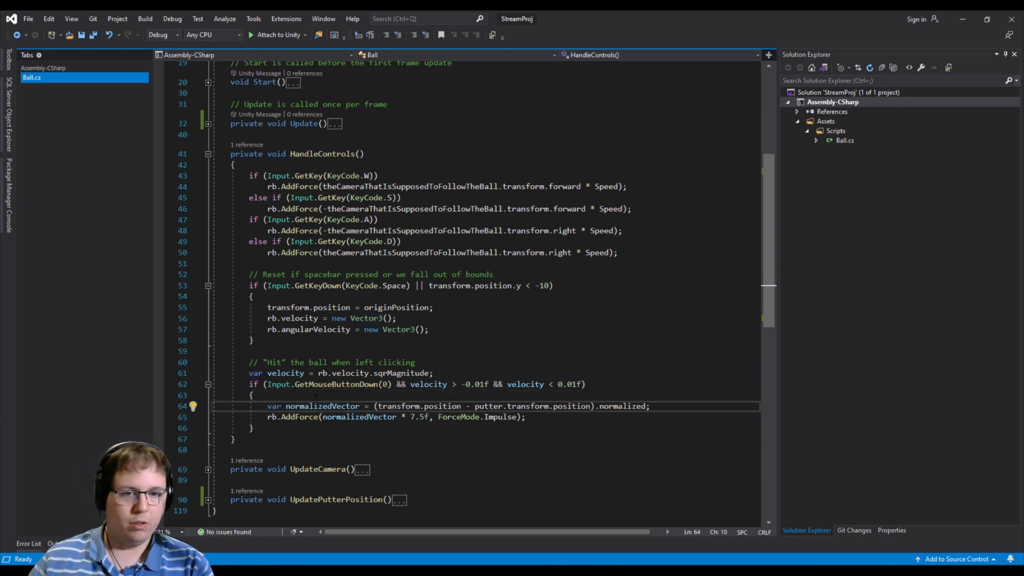
key("Home")
type("//")
key("Down")
key("Home")
type("//")
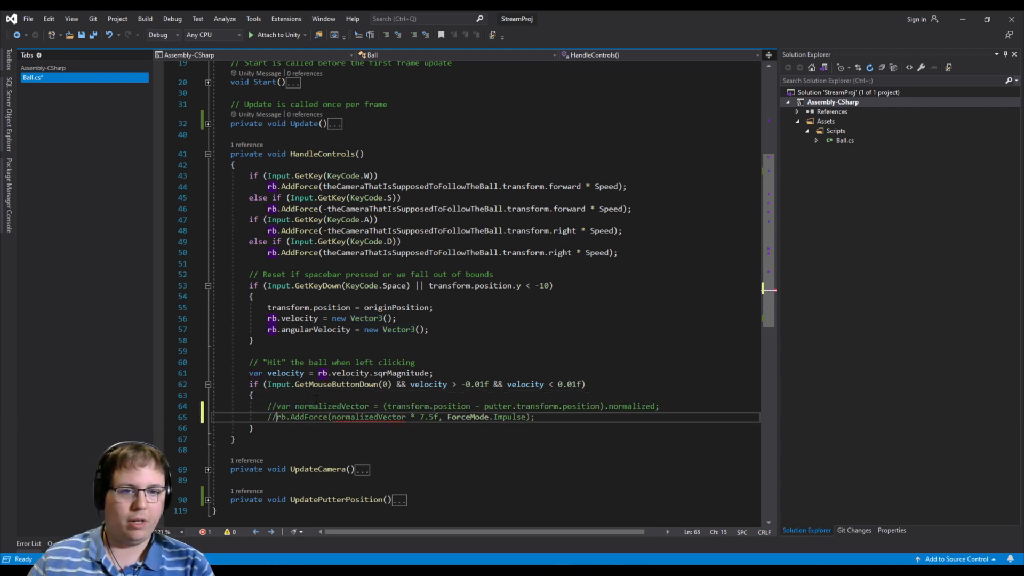
- Below the commented-out hit code, after a blank line, add the comment "// Start the putter animation swing"
key("End")
key("Return")
key("Return")
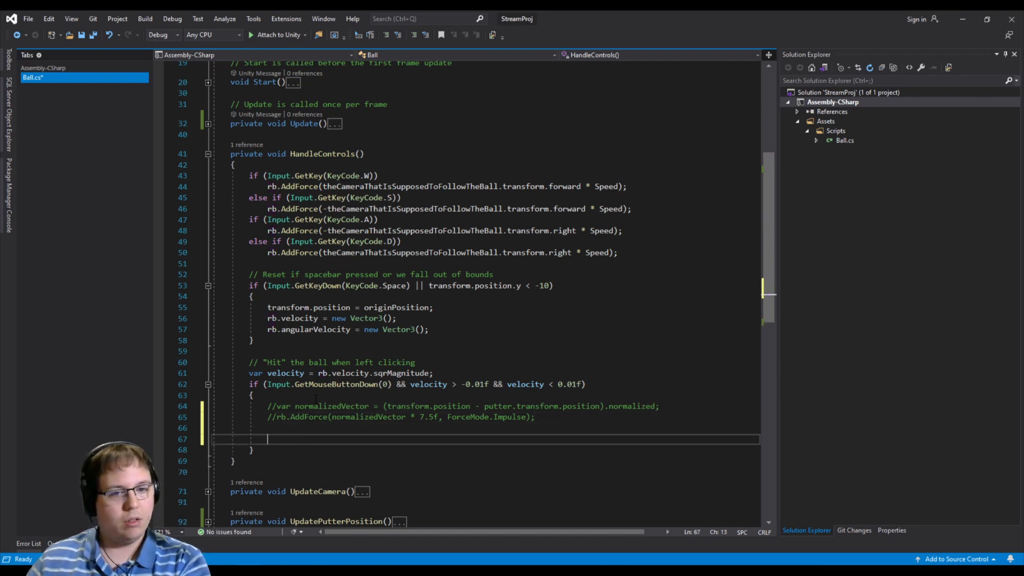
type("// Star the animati")
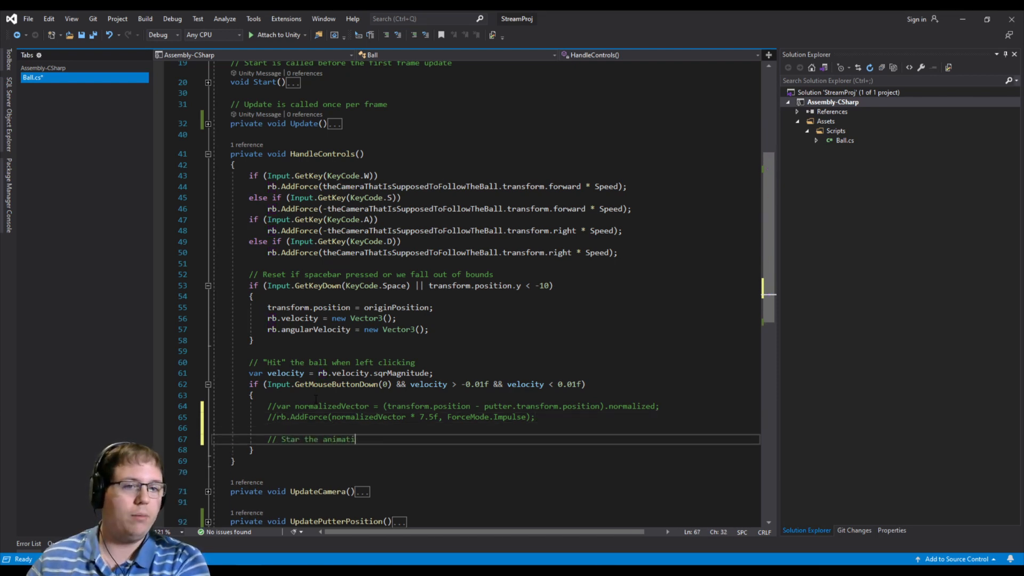
type("on")
key("ctrl+Right")
type("putter")
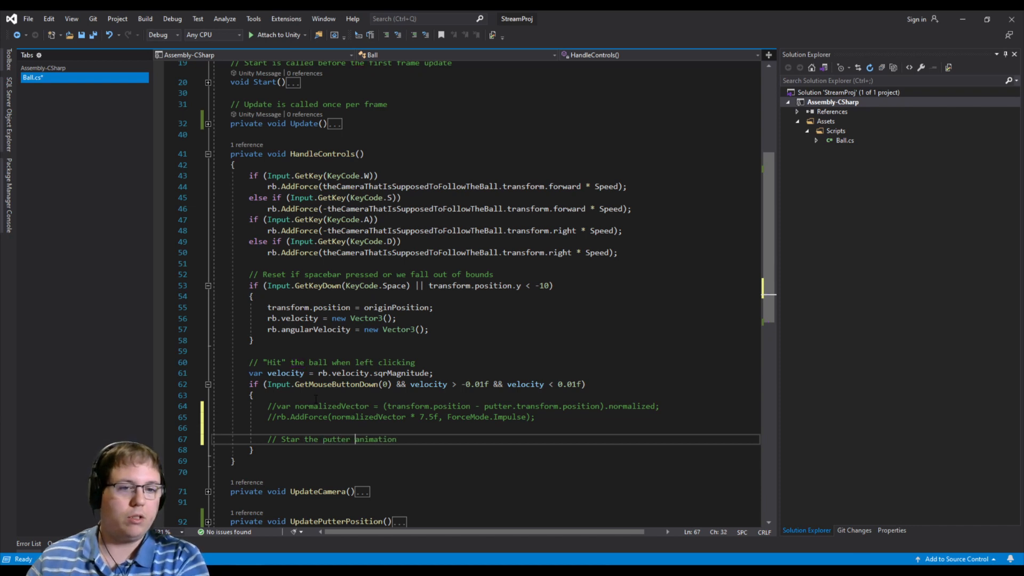
key("End")
type("swing")
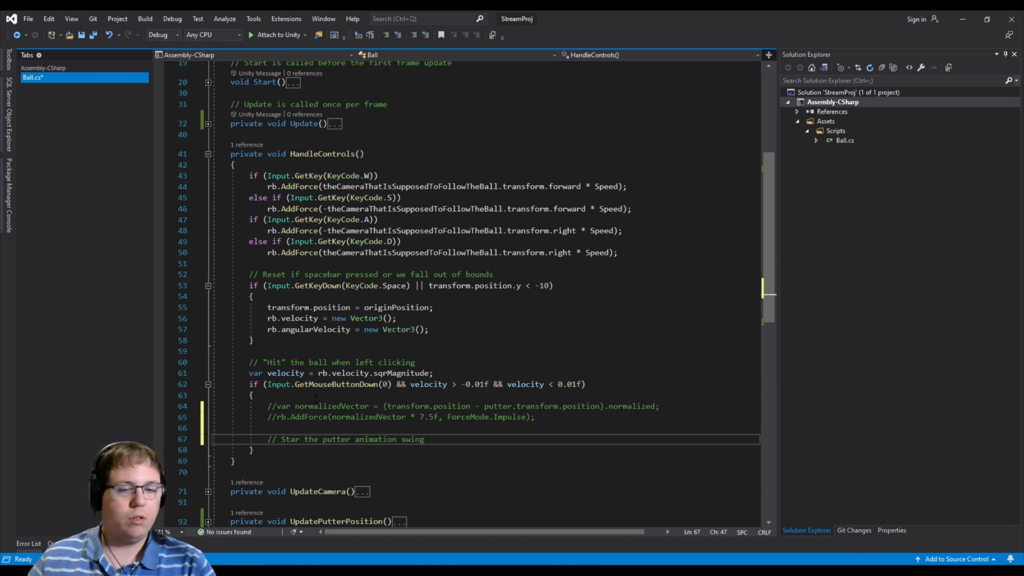
left_click(301, 440)
type("t")
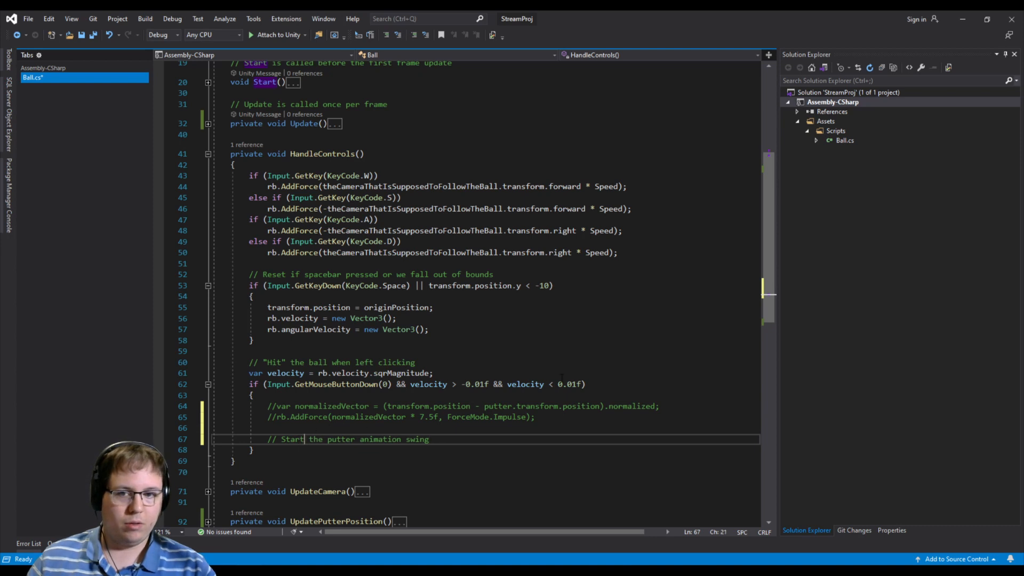
- Save Ball.cs with its new swing comment and switch back to the Unity editor
left_click(464, 439)
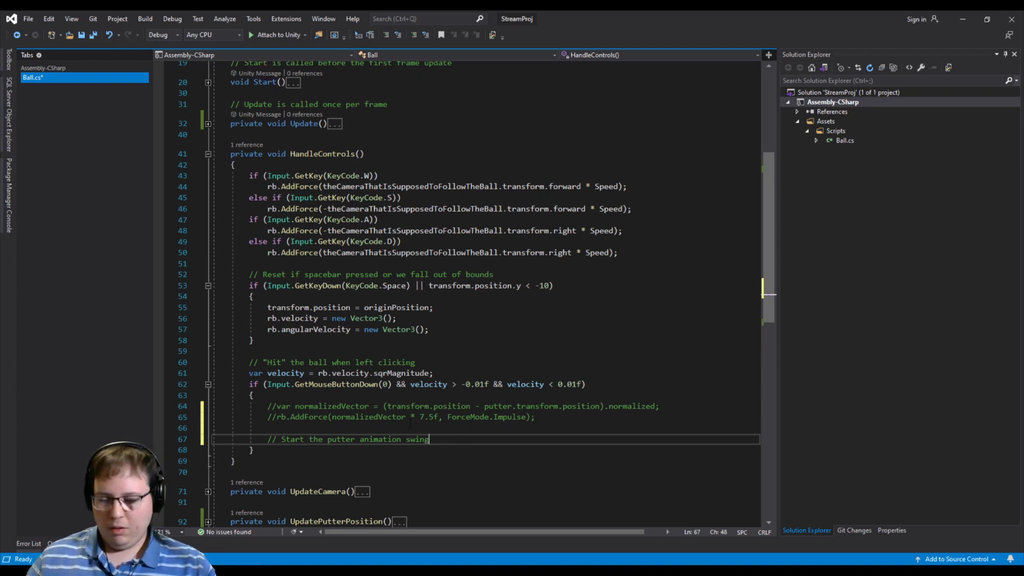
key("ctrl+s")
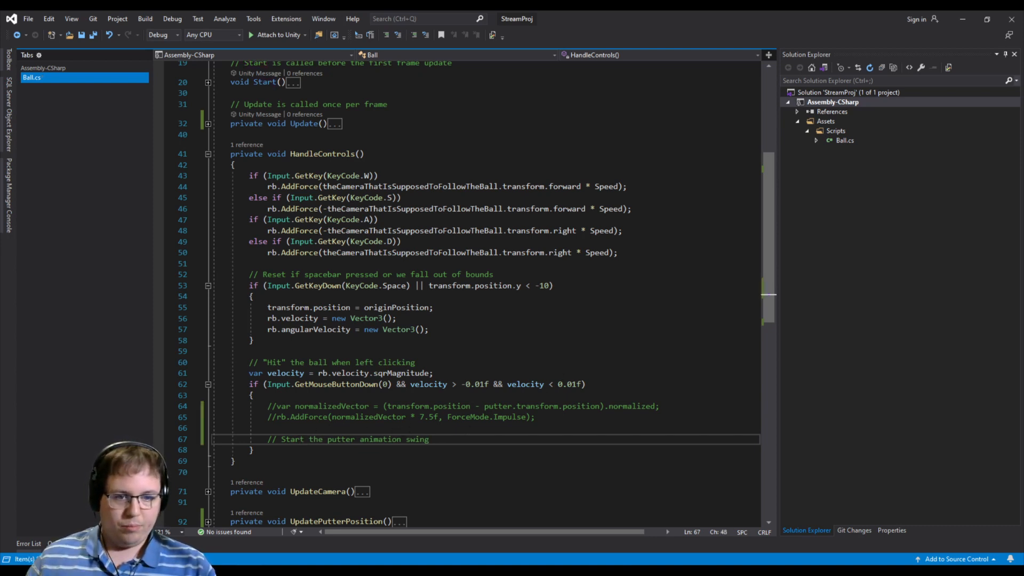
key("alt+Tab")
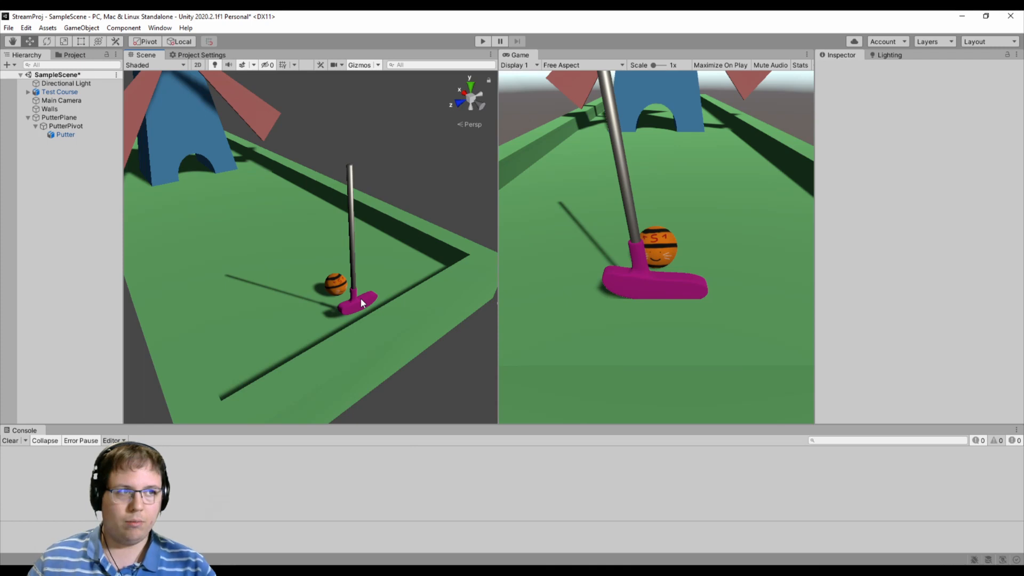
- Add an Animation component to PutterPivot and turn off its Play Automatically option, leaving the clip unassigned
left_click(62, 126)
left_click(892, 152)
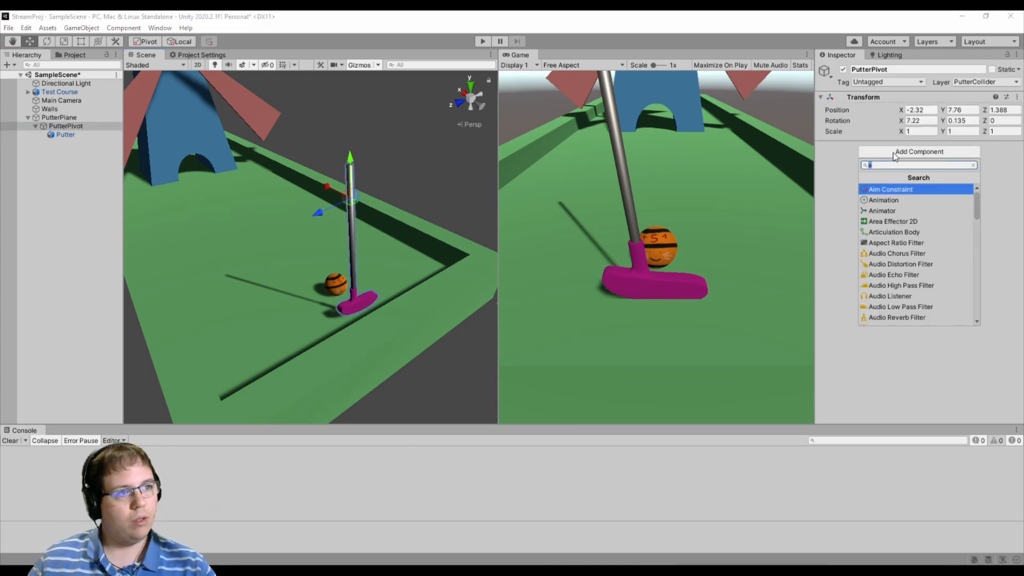
left_click(909, 200)
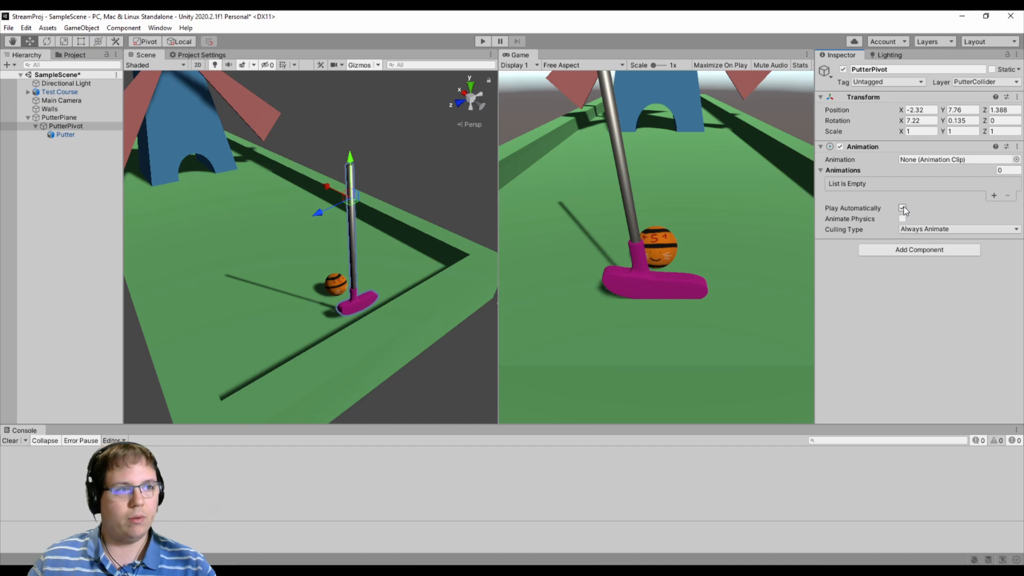
left_click(903, 209)
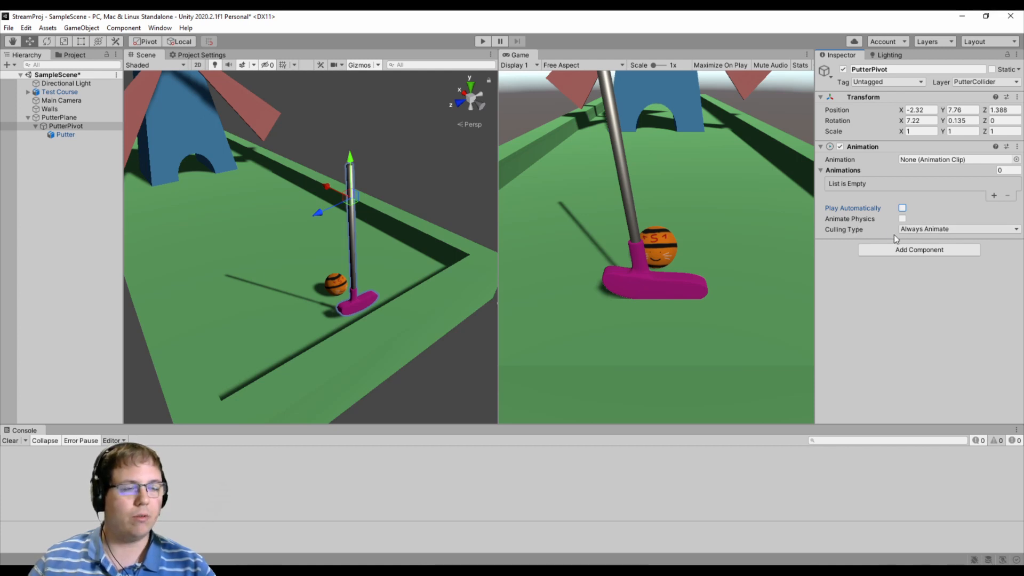
left_click(1017, 159)
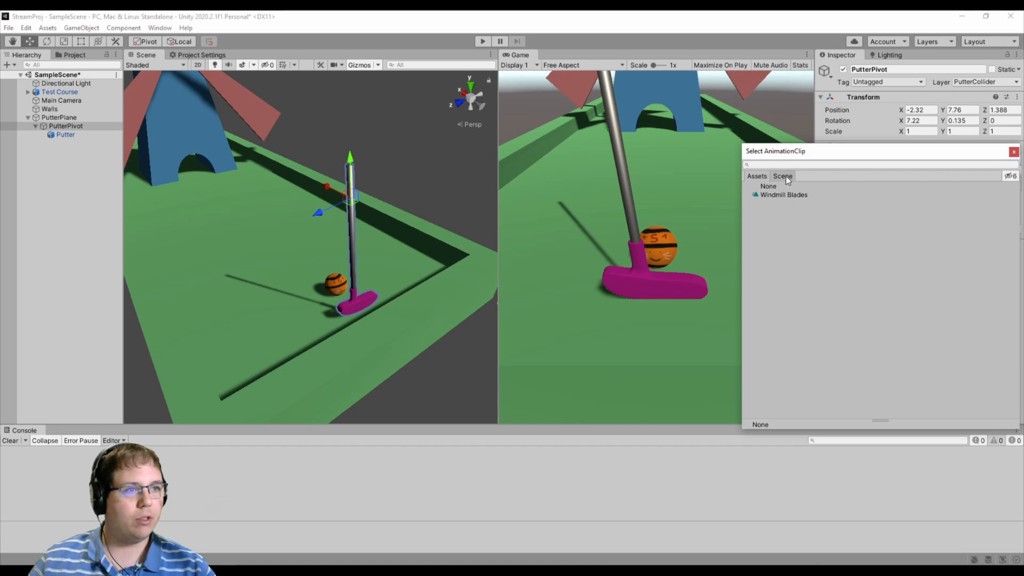
left_click(1014, 152)
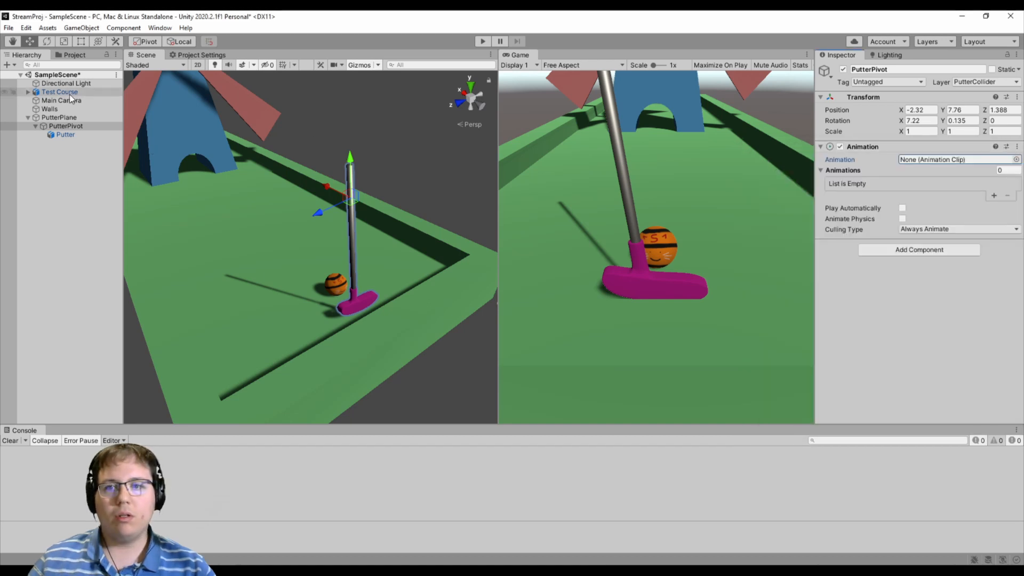
- Create an animation clip named SAWINGPUTTERPUTTER in the project's Animations folder
left_click(73, 55)
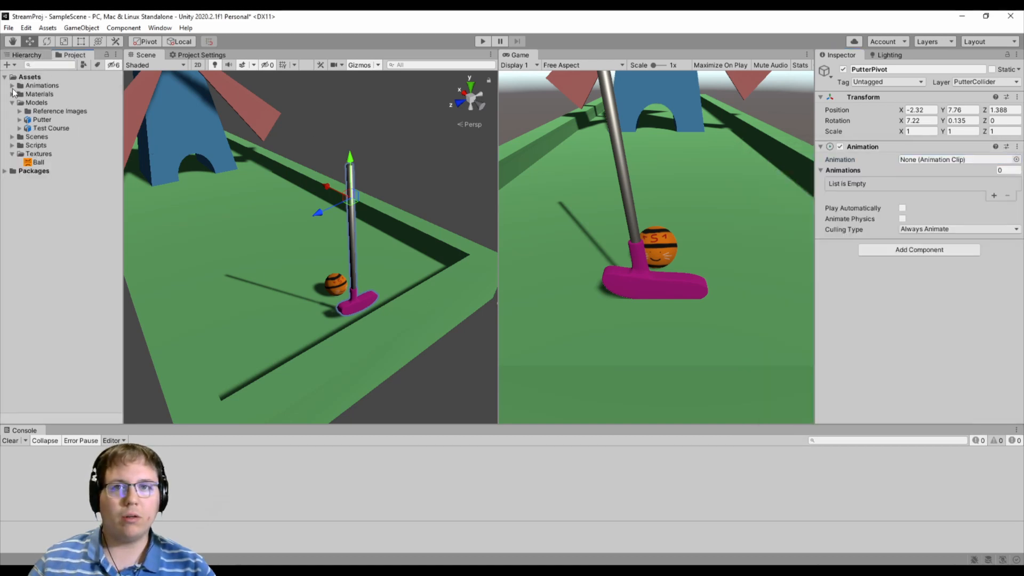
right_click(35, 86)
mouse_move(56, 95)
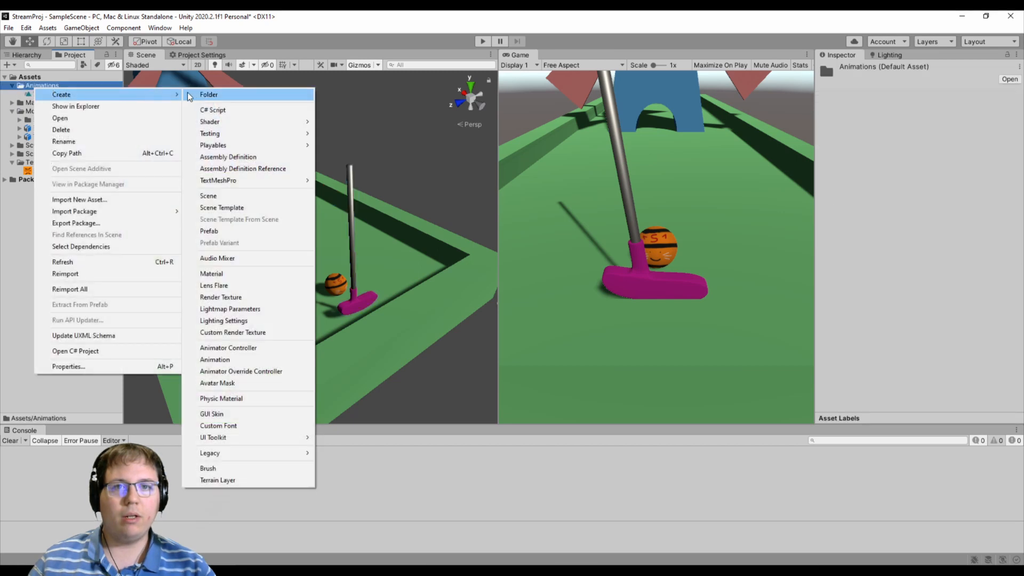
left_click(251, 359)
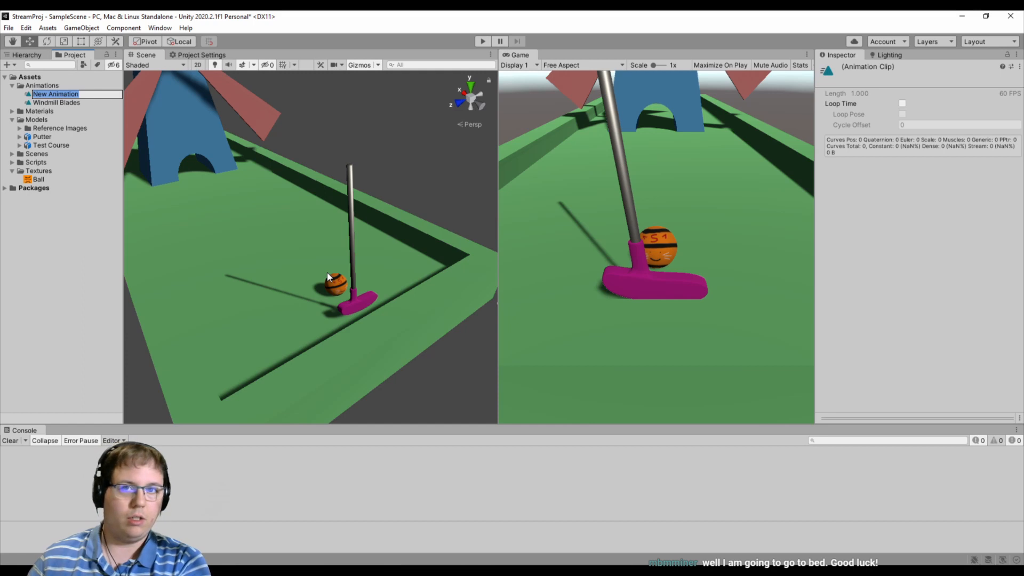
type("SAWI")
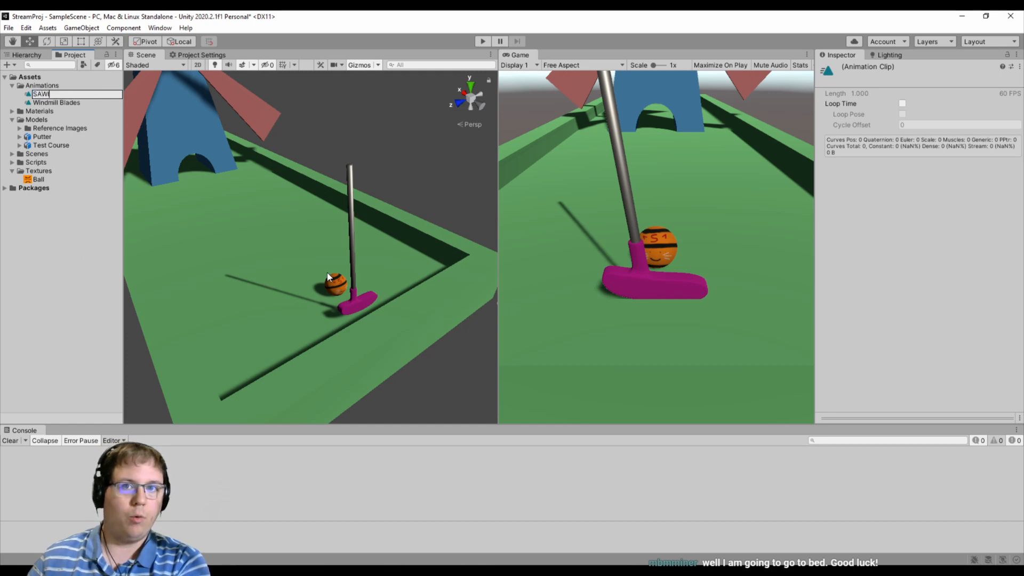
type("NGPUTTERPUTTER")
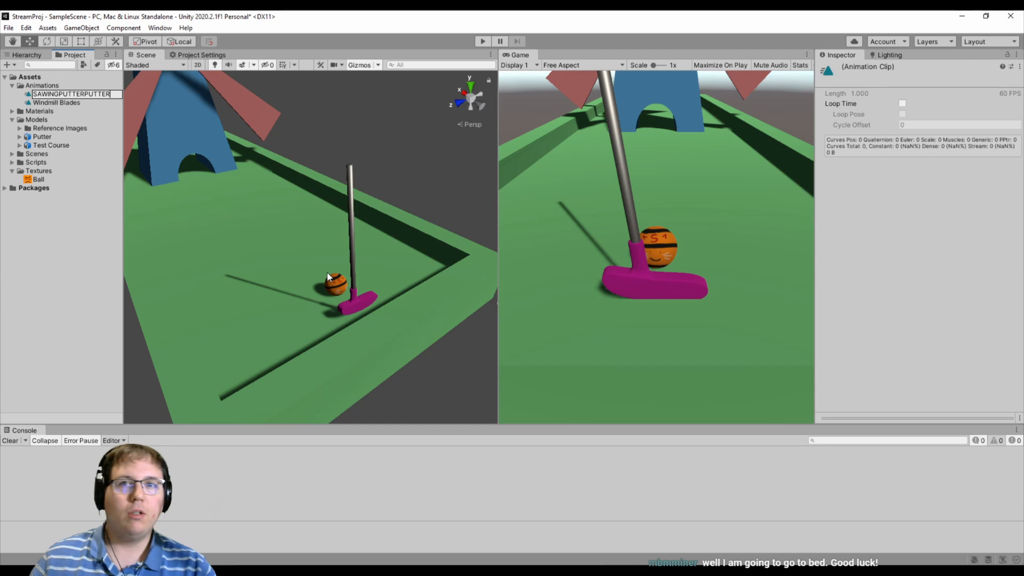
key("Return")
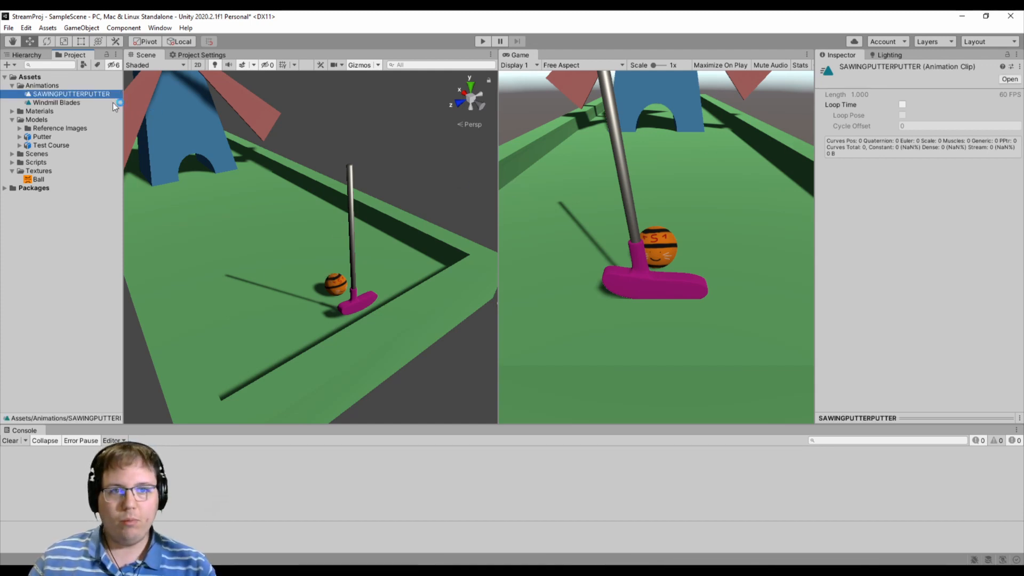
double_click(77, 94)
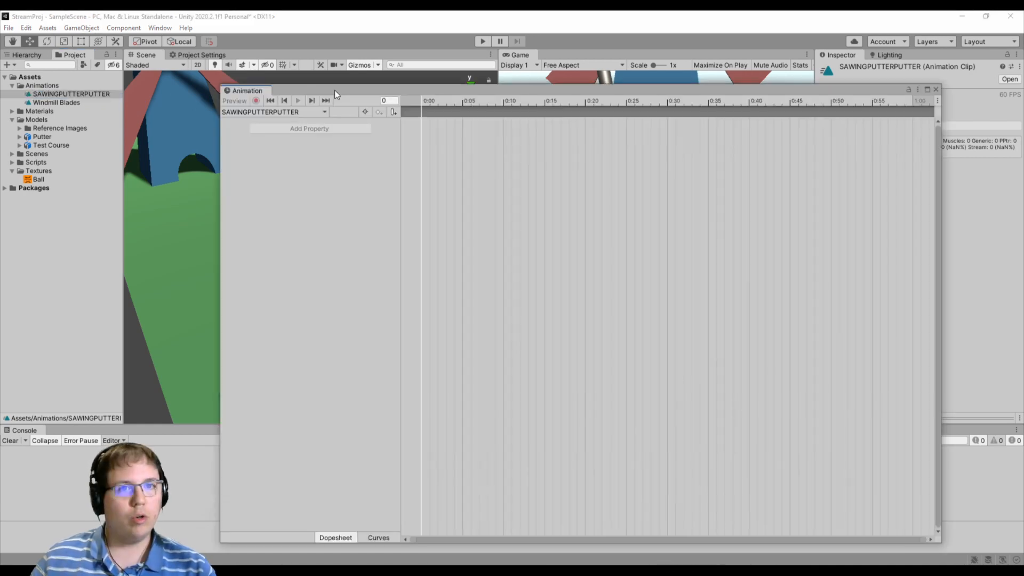
left_click_drag(334, 91, 526, 101)
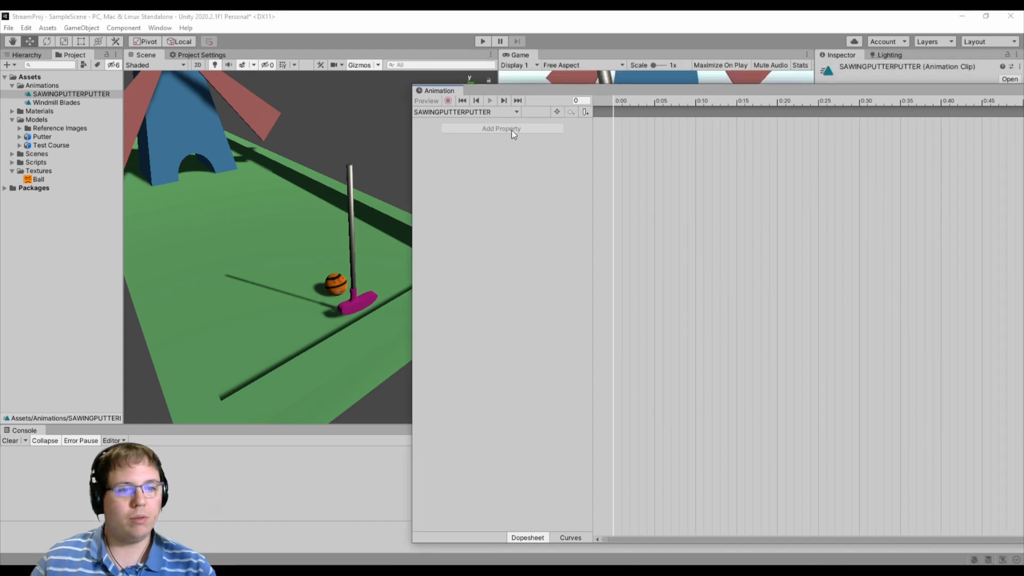
left_click_drag(648, 90, 392, 82)
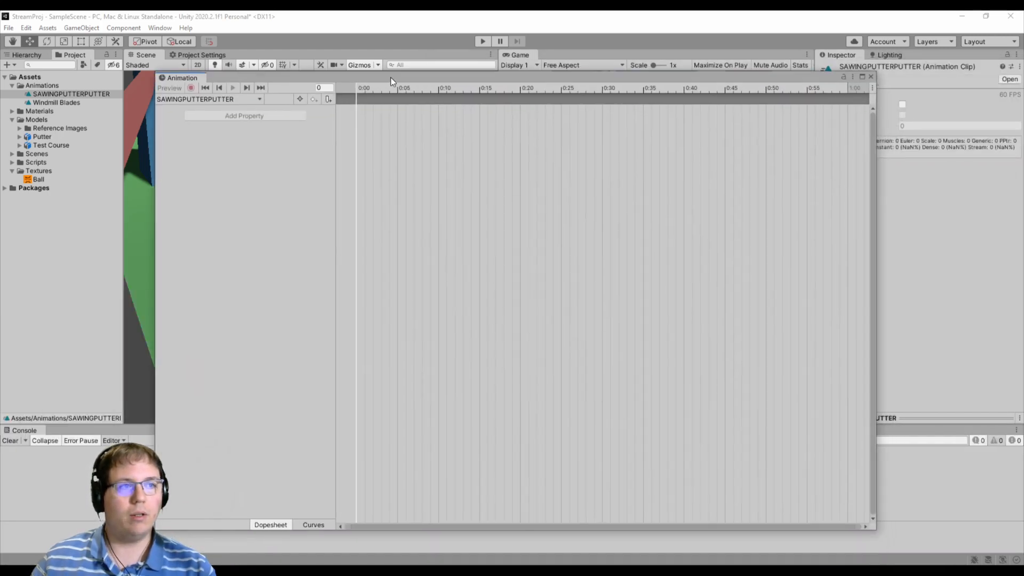
left_click(871, 77)
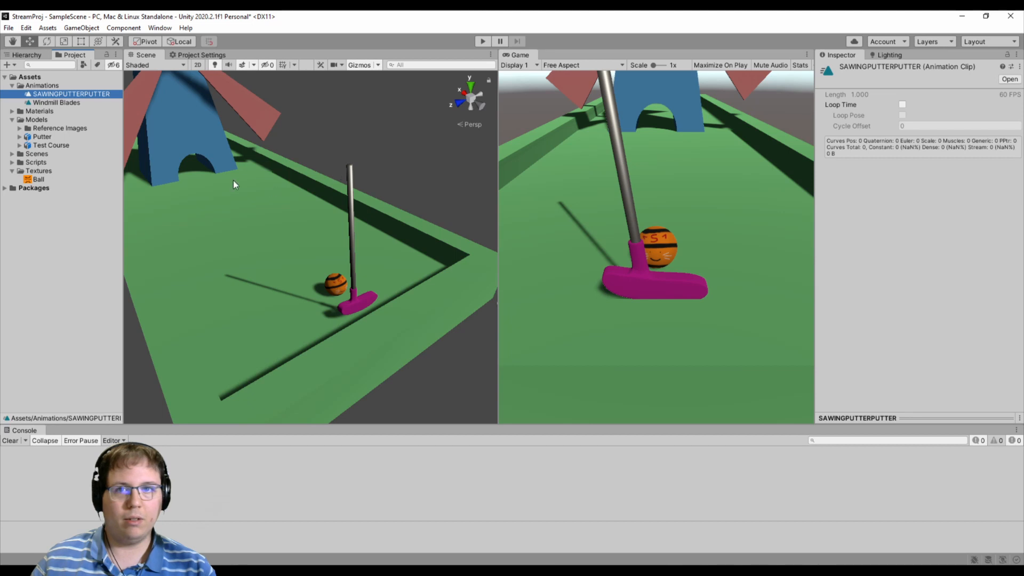
- Assign the SAWINGPUTTERPUTTER clip to the Animation component of PutterPivot
left_click(350, 196)
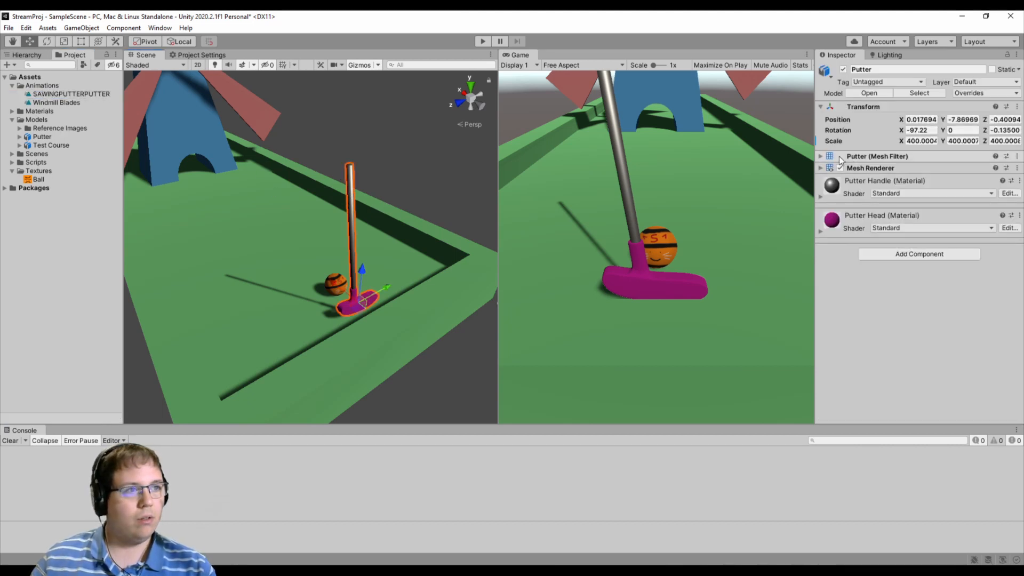
left_click(25, 54)
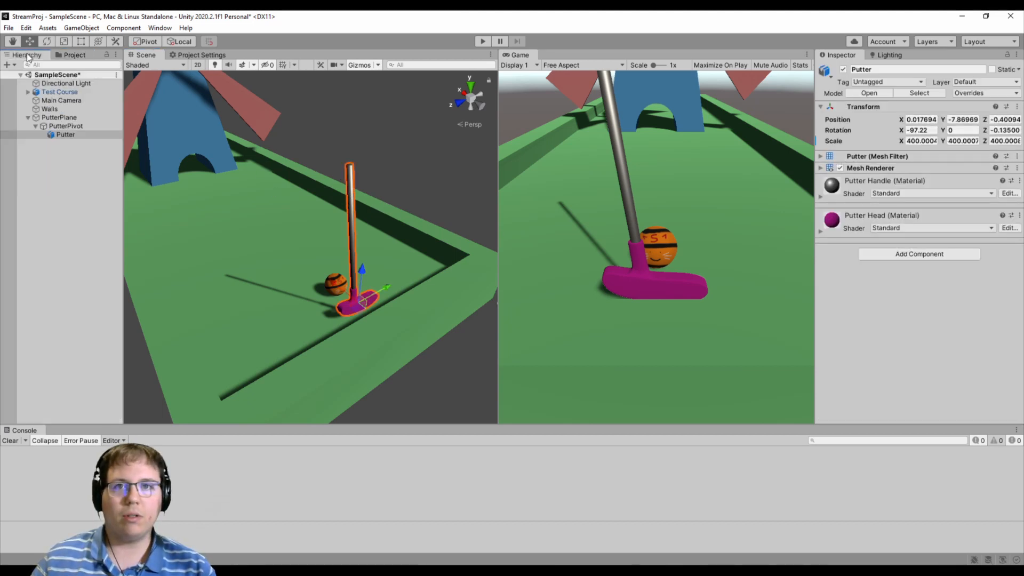
left_click(66, 126)
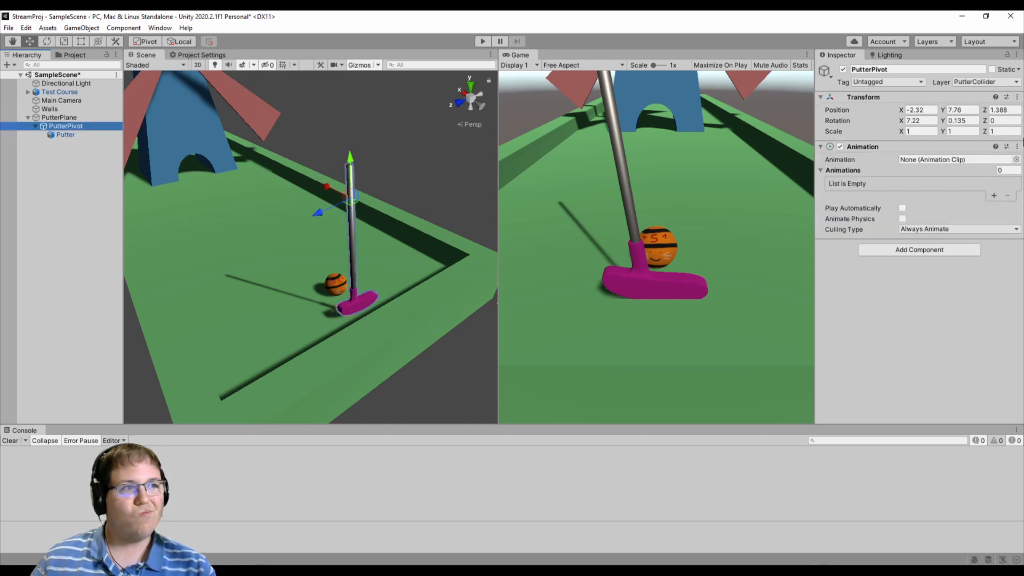
left_click(1016, 159)
left_click(785, 196)
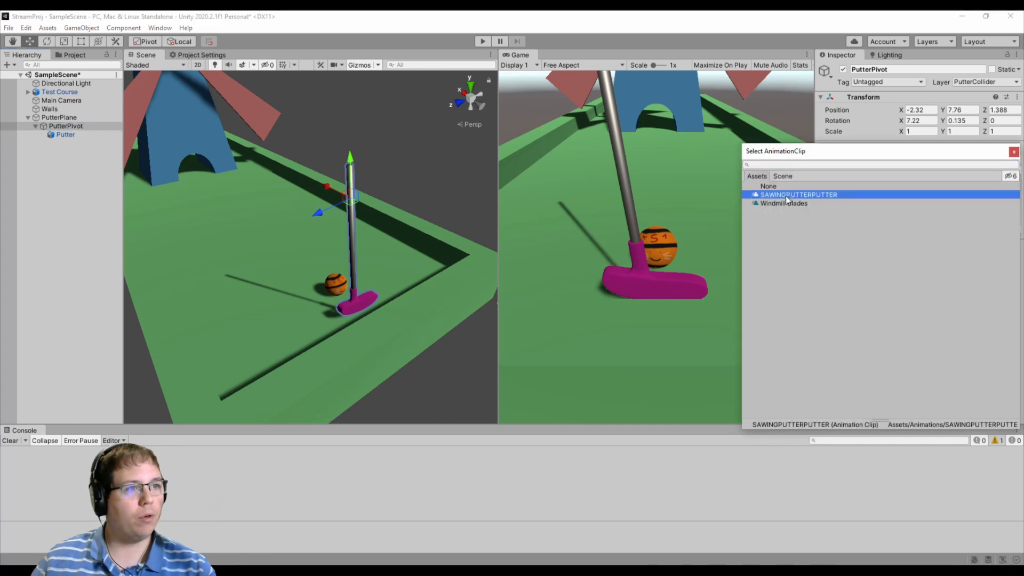
double_click(786, 195)
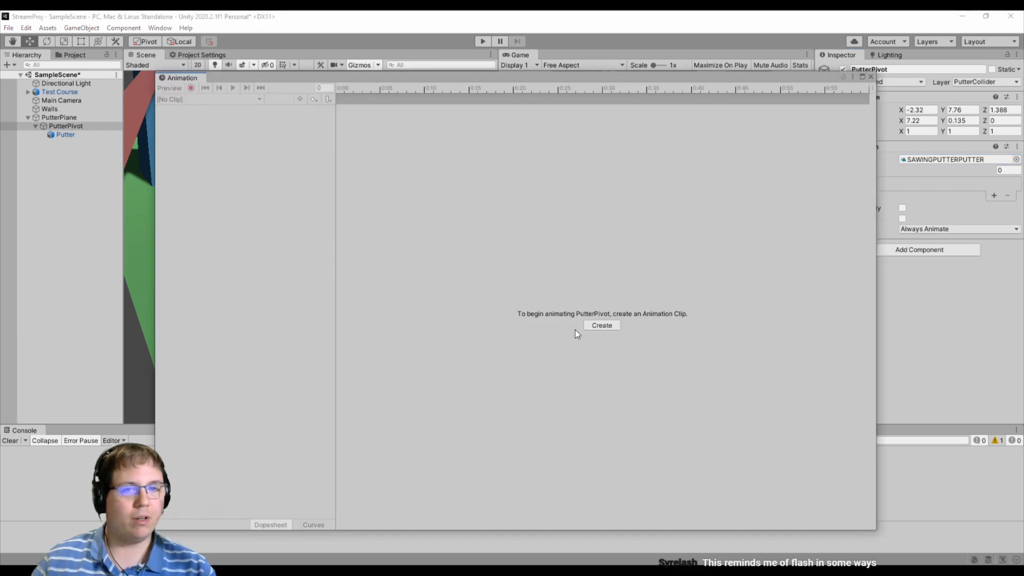
- Create PutterPivot's clip from the Animation window, saving it over SAWINGPUTTERPUTTER.anim in the Animations folder
left_click(602, 326)
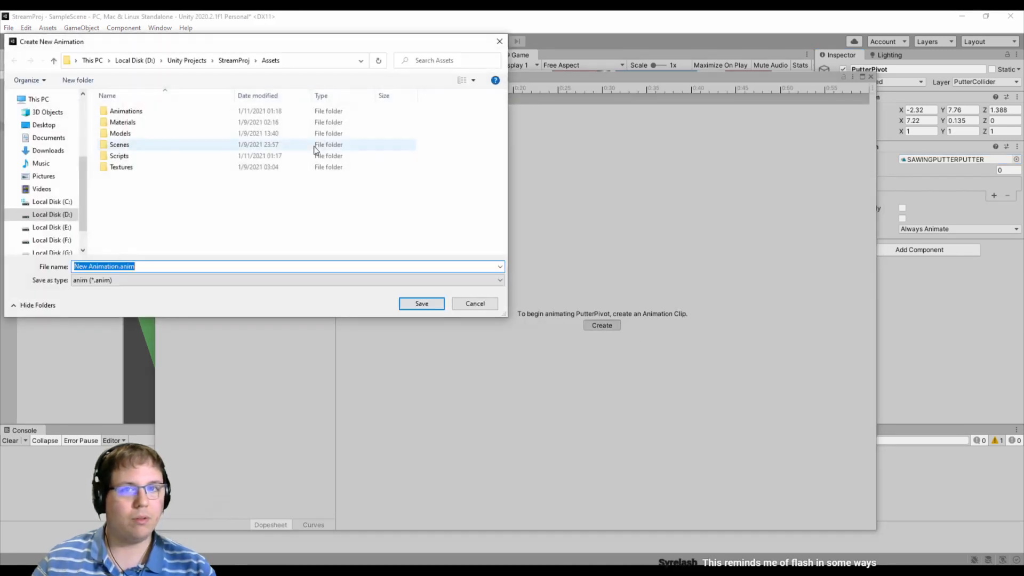
double_click(235, 111)
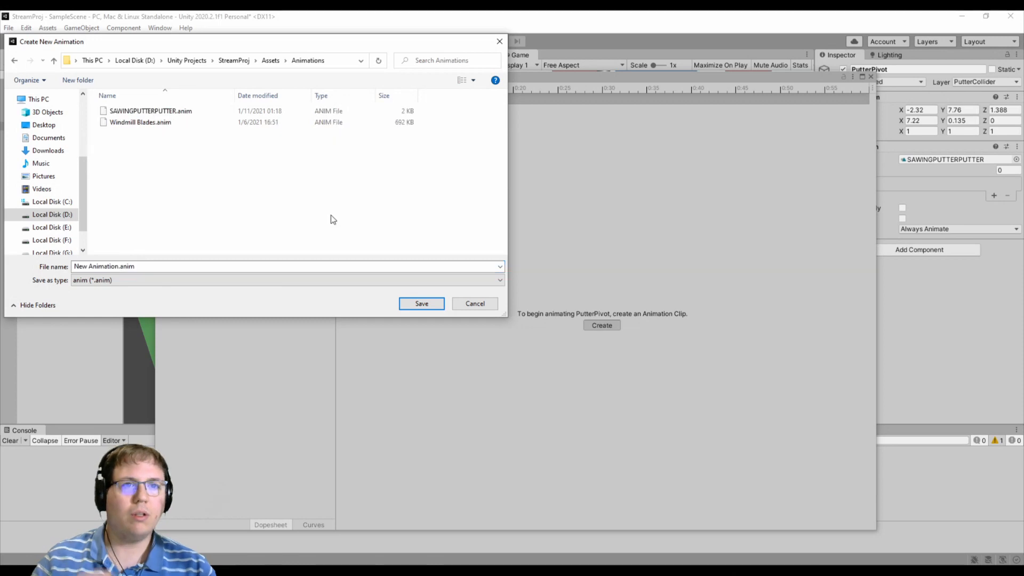
double_click(141, 112)
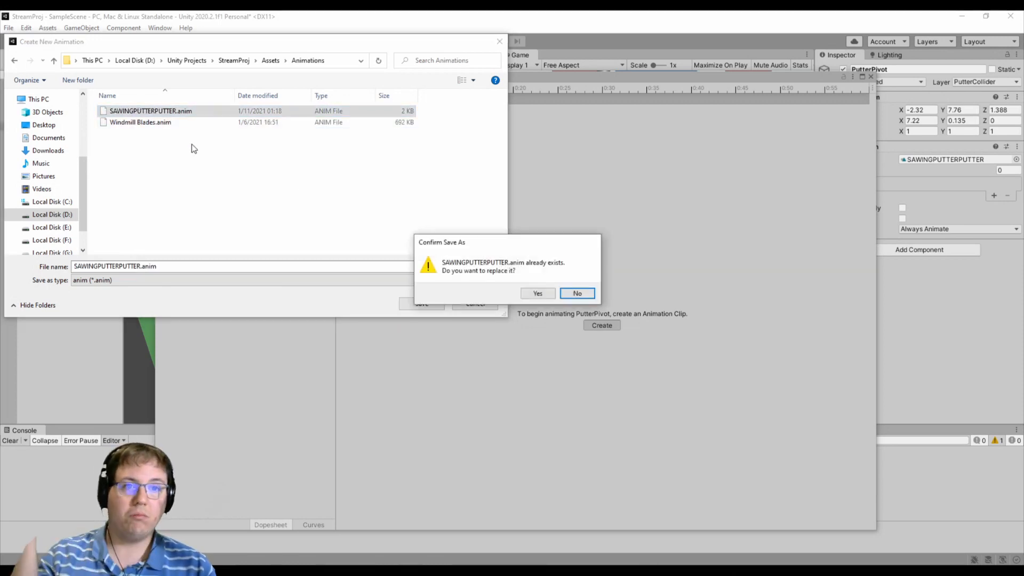
left_click(537, 292)
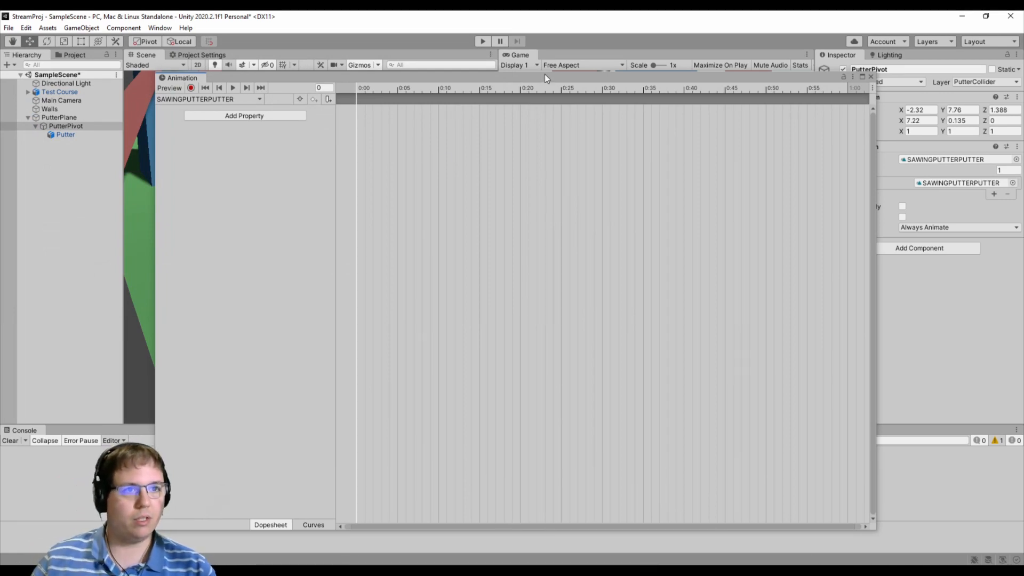
- Add PutterPivot's Transform Rotation property to the SAWINGPUTTERPUTTER clip and show its x, y and z channels
mouse_move(545, 76)
left_mouse_down()
mouse_move(400, 127)
mouse_move(568, 79)
mouse_move(513, 74)
mouse_move(539, 70)
left_mouse_up()
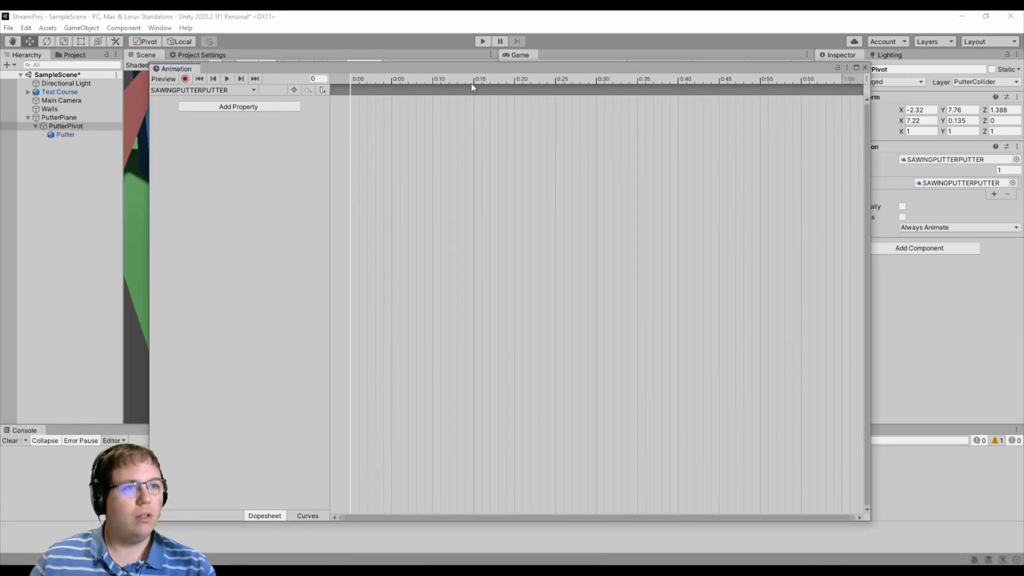
left_click(256, 107)
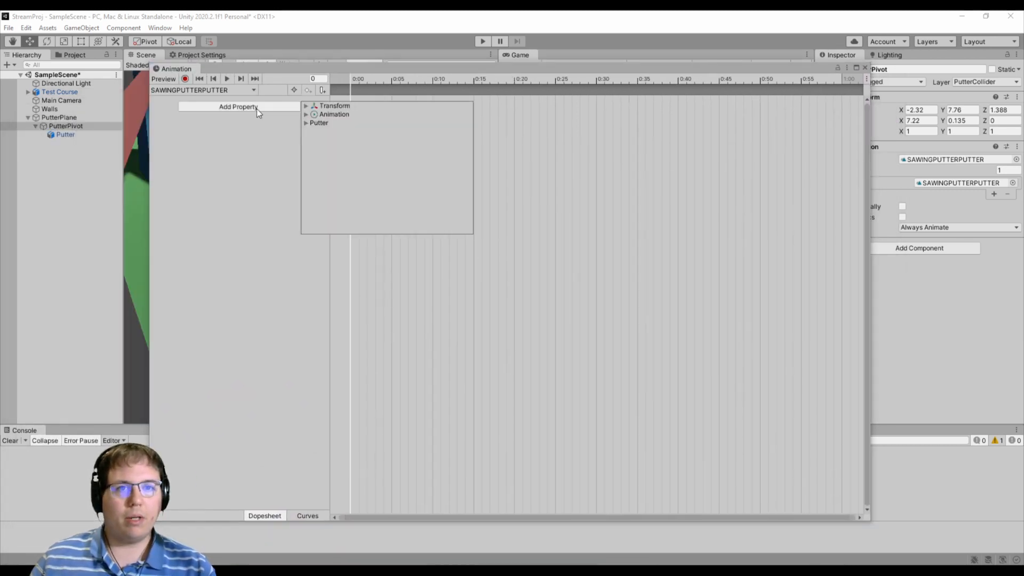
left_click(306, 105)
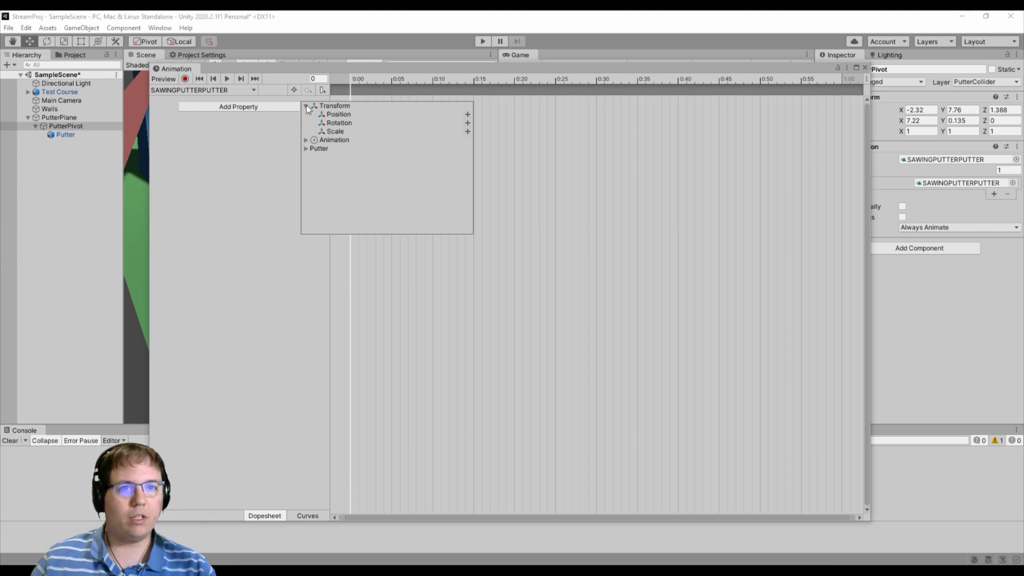
left_click(344, 122)
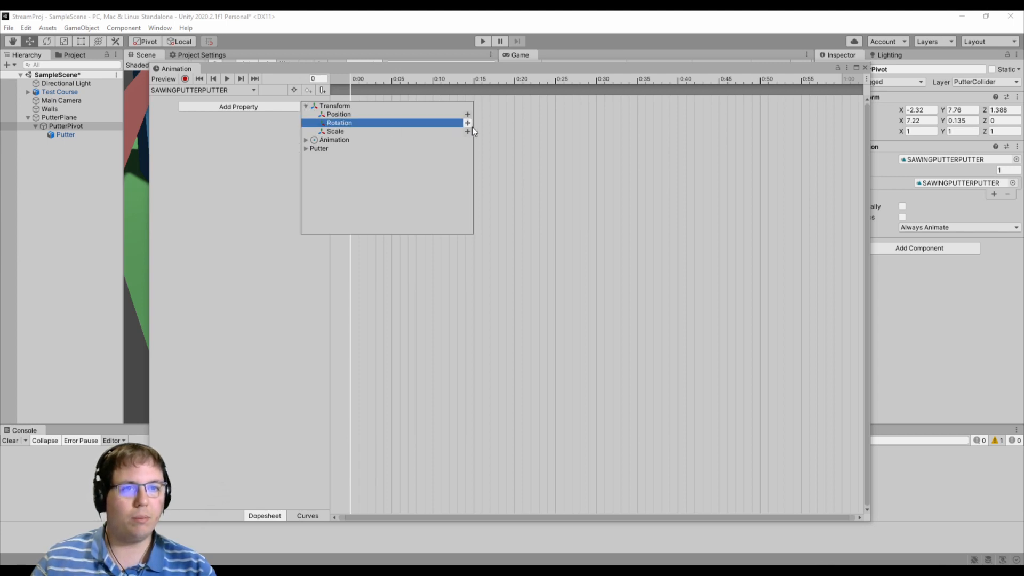
left_click(306, 149)
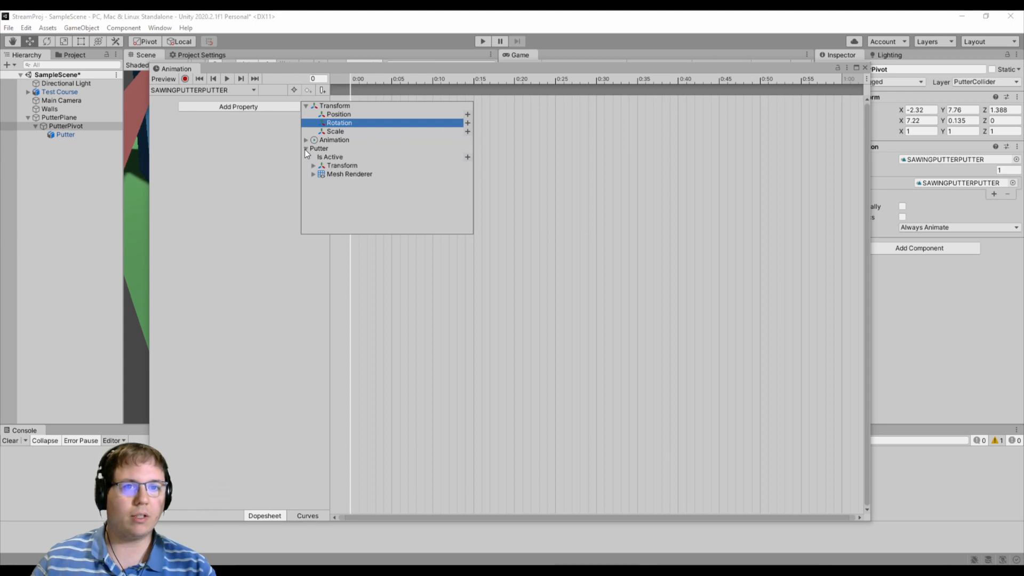
left_click(305, 150)
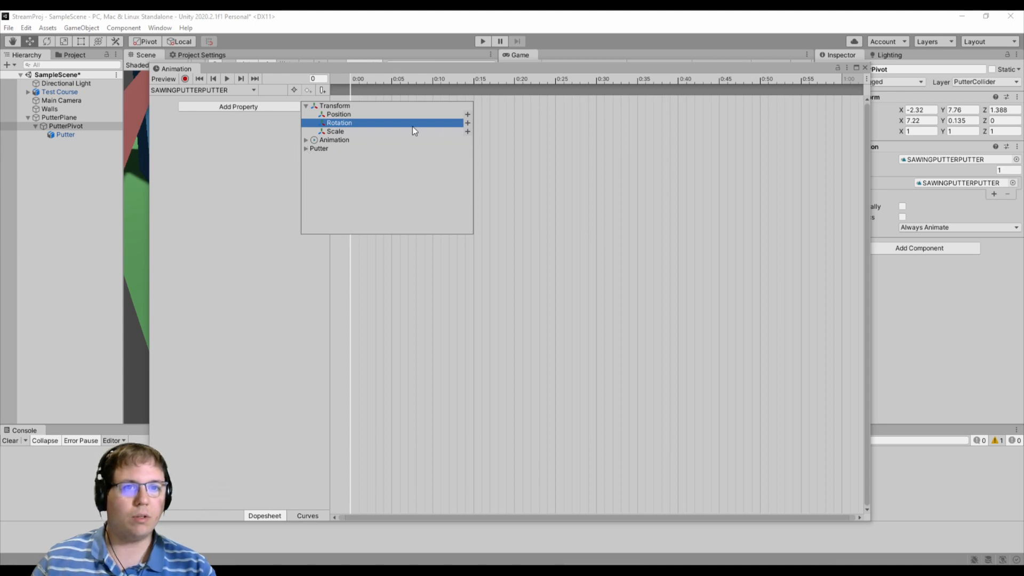
left_click(307, 140)
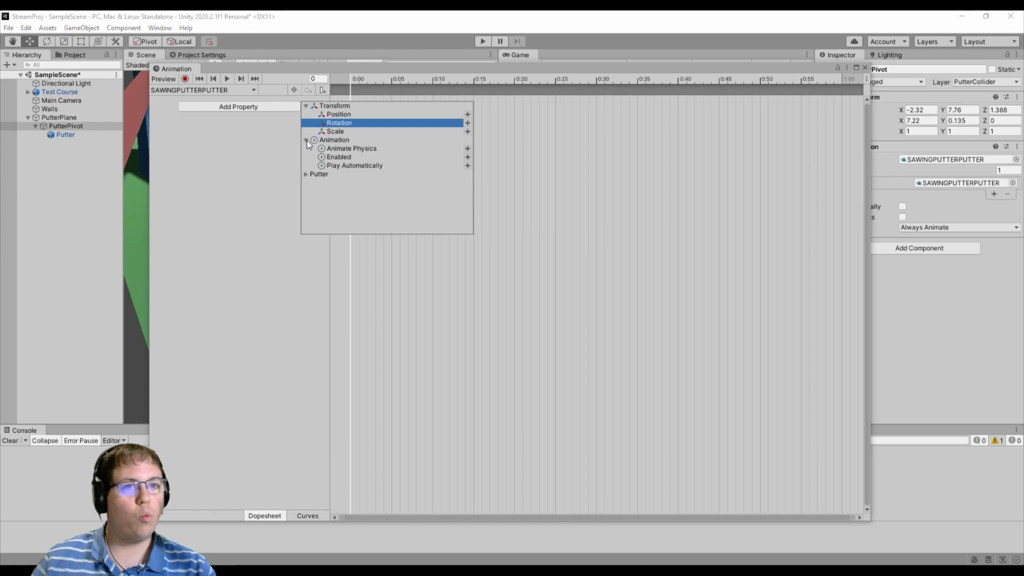
left_click(306, 140)
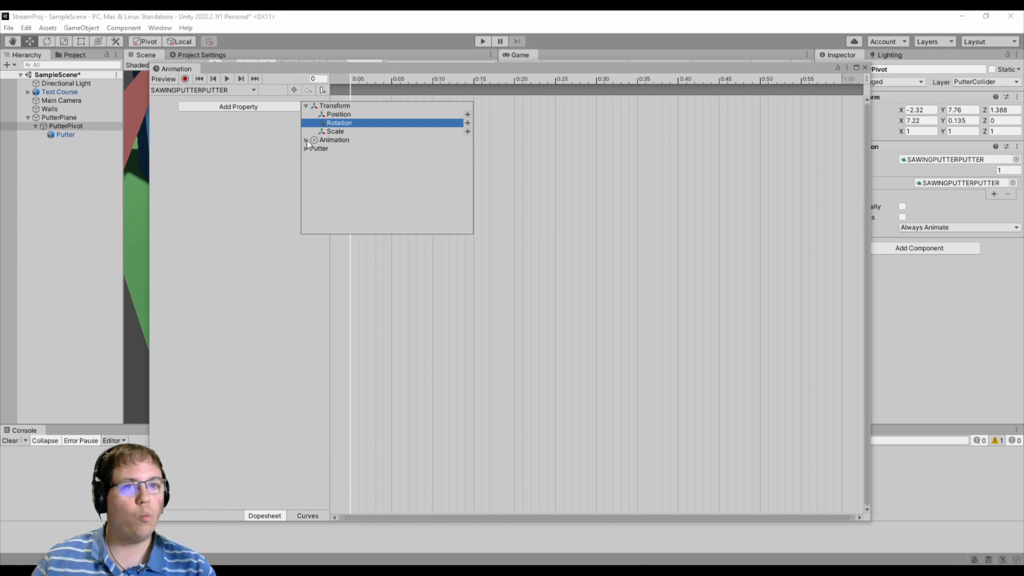
left_click(466, 123)
left_click(154, 110)
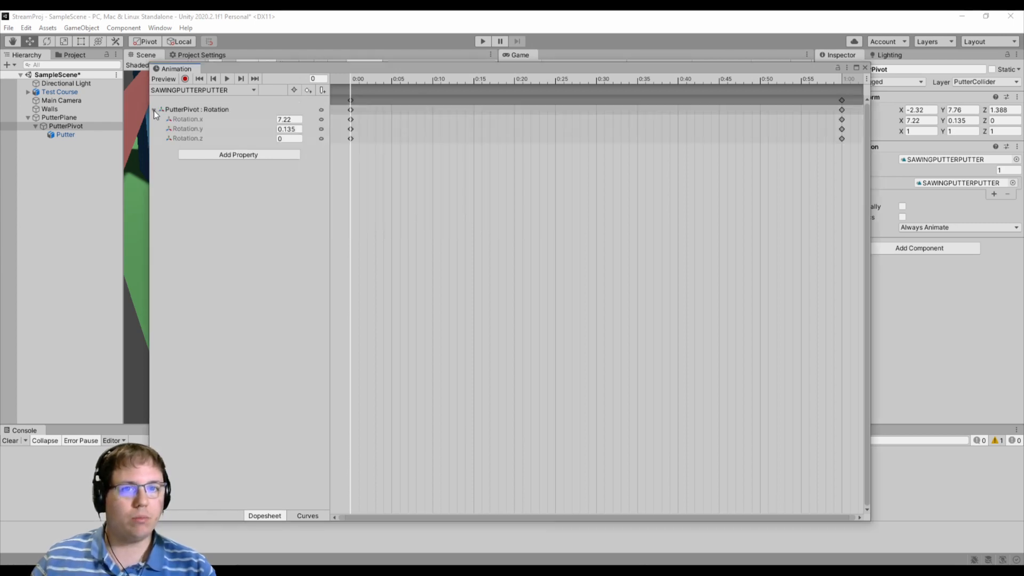
- Try out different Rotation.z values on PutterPivot at frame 0 with the putter in view, returning the value to 0
left_click_drag(309, 64, 589, 115)
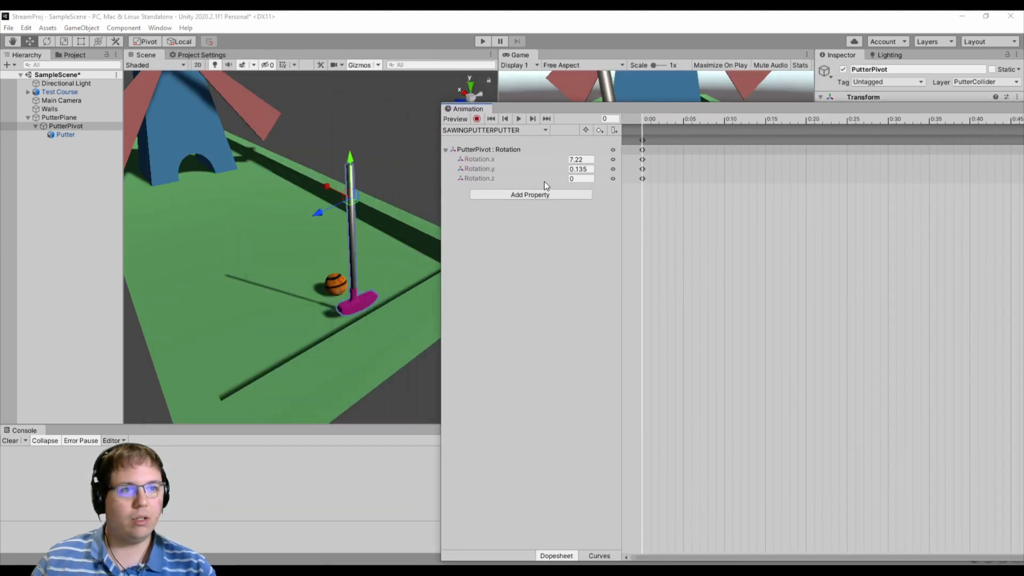
left_click_drag(563, 180, 664, 178)
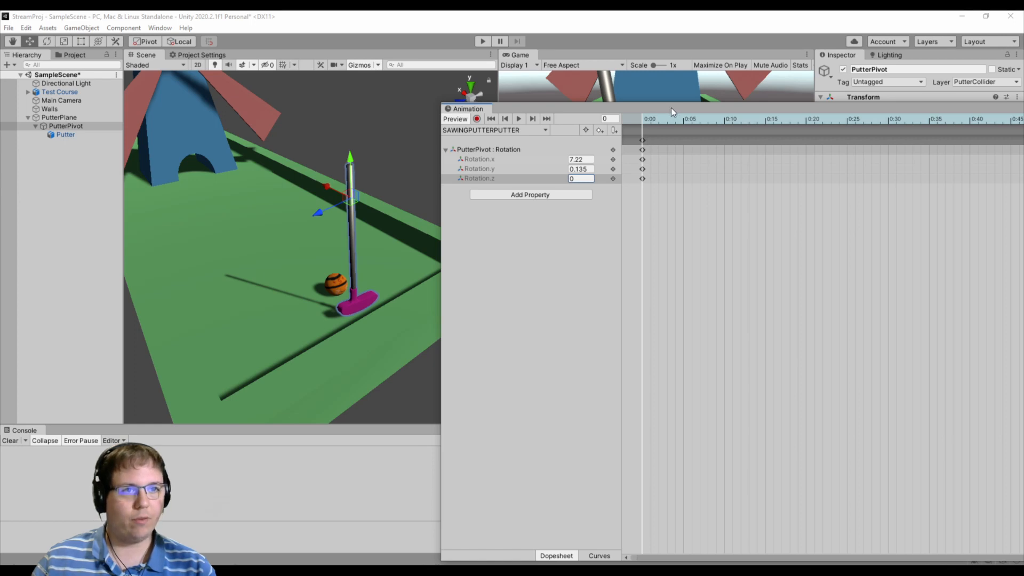
left_click_drag(671, 108, 498, 90)
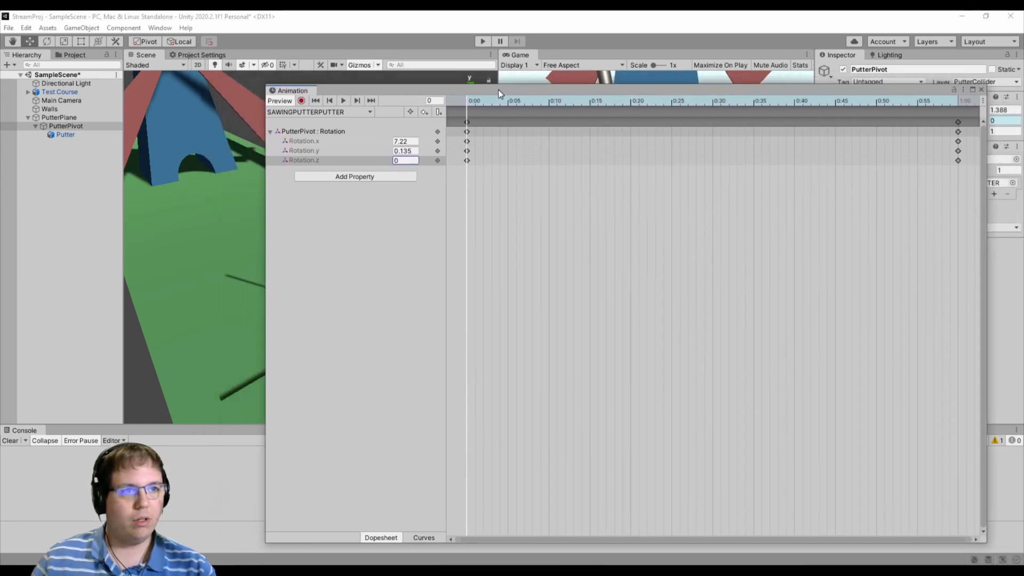
- Delete the rotation keyframes at 1:00 from the SAWINGPUTTERPUTTER clip
left_click(958, 103)
mouse_move(958, 103)
left_mouse_down()
mouse_move(855, 95)
mouse_move(973, 102)
mouse_move(953, 102)
mouse_move(957, 89)
left_mouse_up()
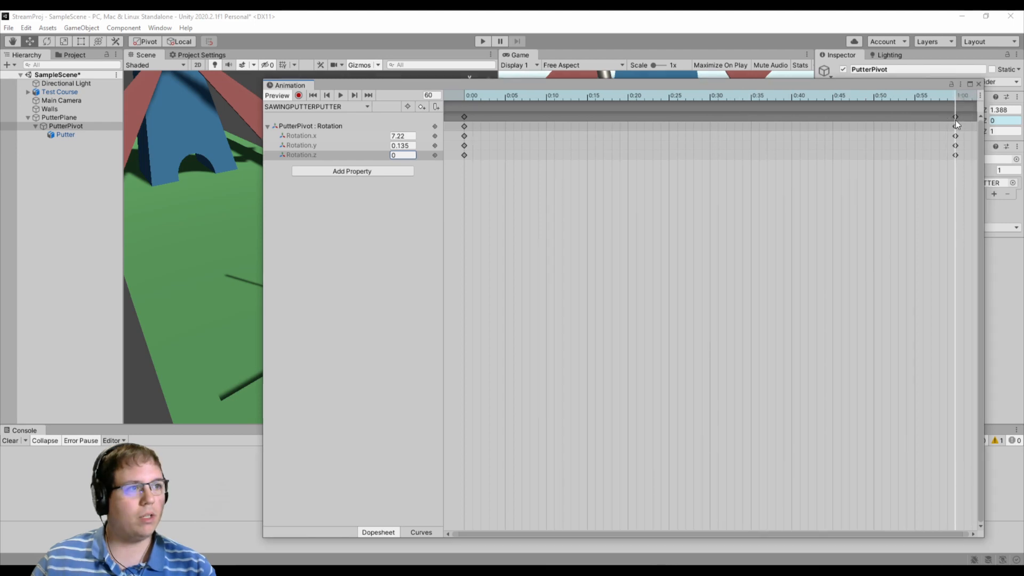
left_click(954, 118)
left_click(957, 118)
left_click(956, 118)
key("Delete")
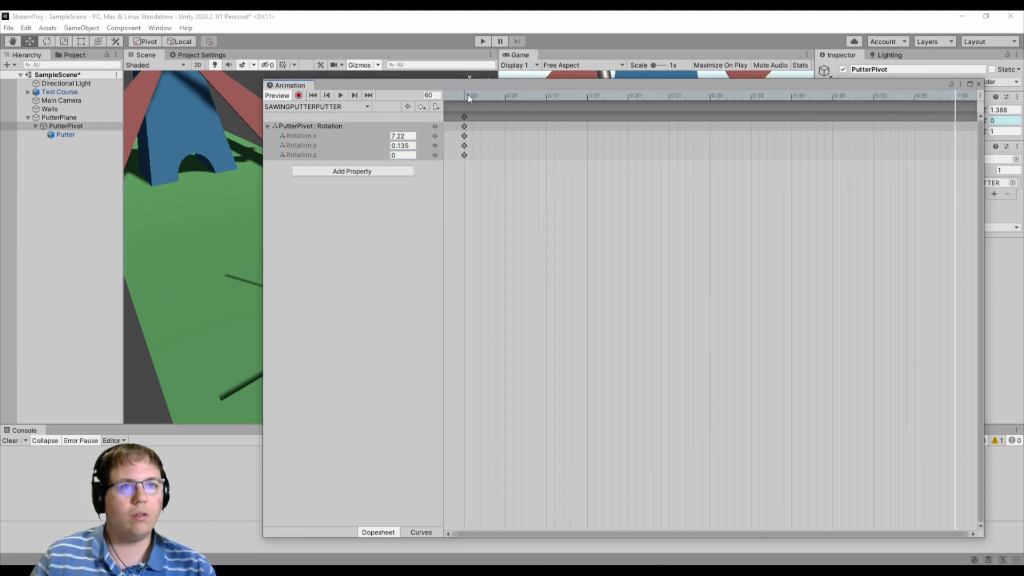
- Add a Rotation.z key at frame 30 of the SAWINGPUTTERPUTTER clip
left_click_drag(449, 87, 722, 147)
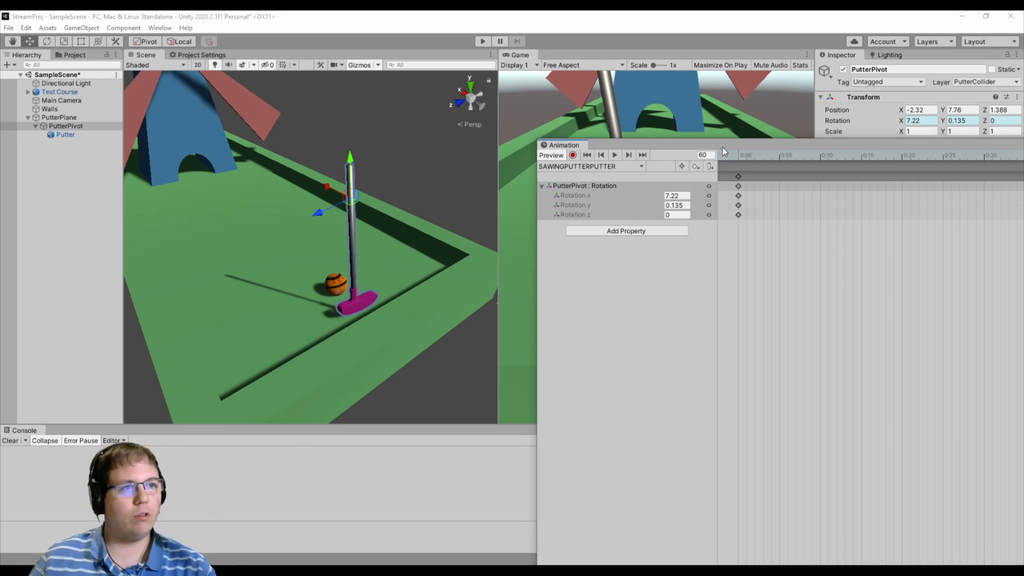
left_click_drag(722, 147, 447, 135)
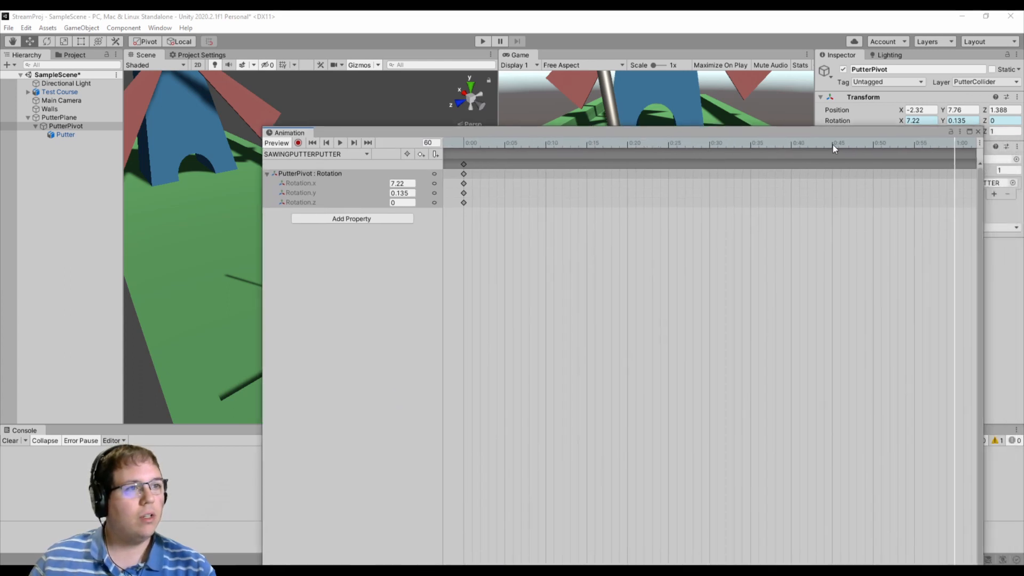
mouse_move(711, 143)
left_mouse_down()
mouse_move(724, 145)
mouse_move(711, 145)
left_mouse_up()
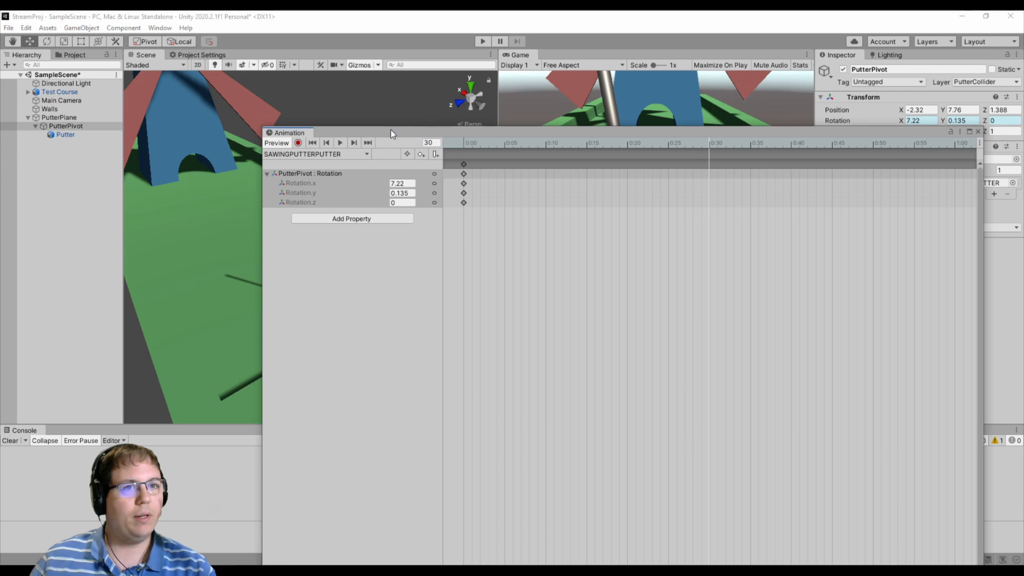
left_click_drag(385, 132, 523, 90)
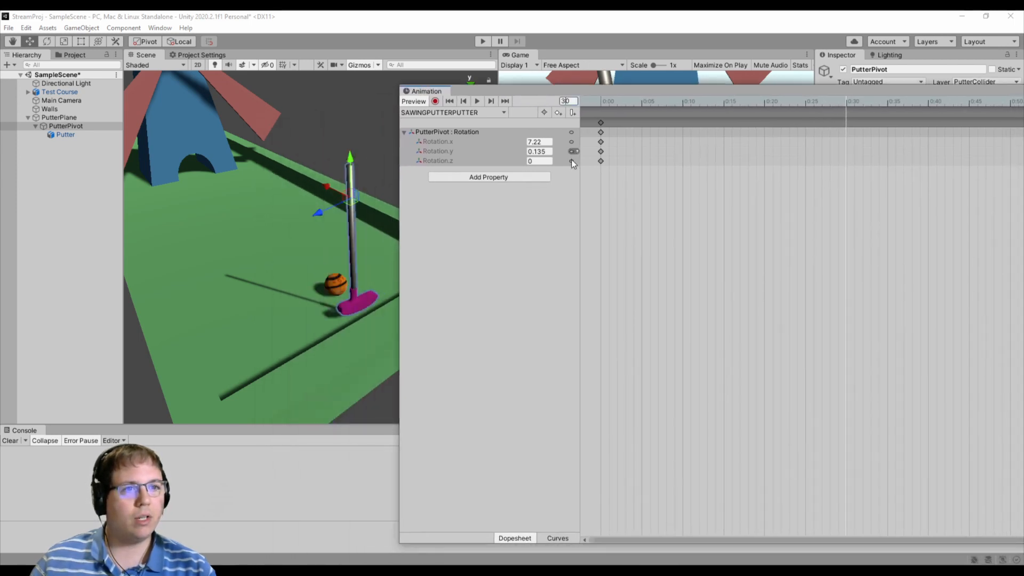
left_click(572, 162)
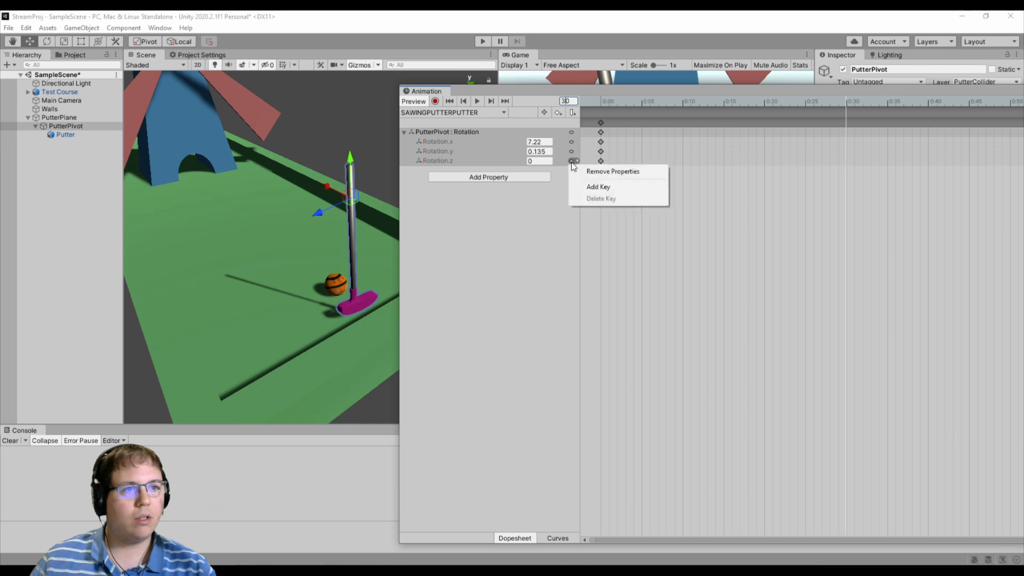
left_click(588, 186)
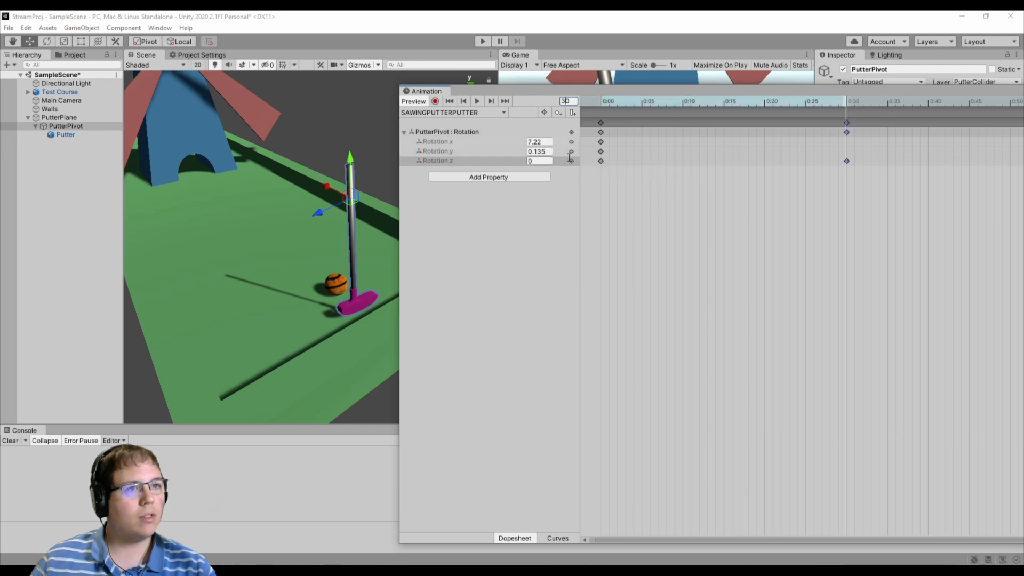
- Try swinging the putter with Rotation.z values such as -21.58 and 13.55 at frame 30, and reset it to 0
left_click_drag(566, 90, 565, 79)
left_click_drag(275, 301, 457, 184, "alt")
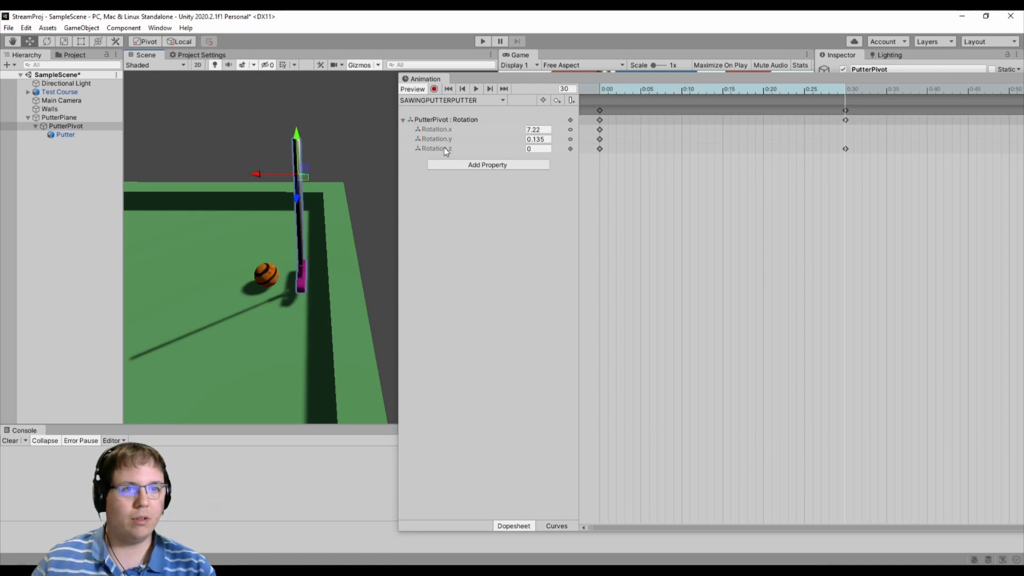
left_click(478, 150)
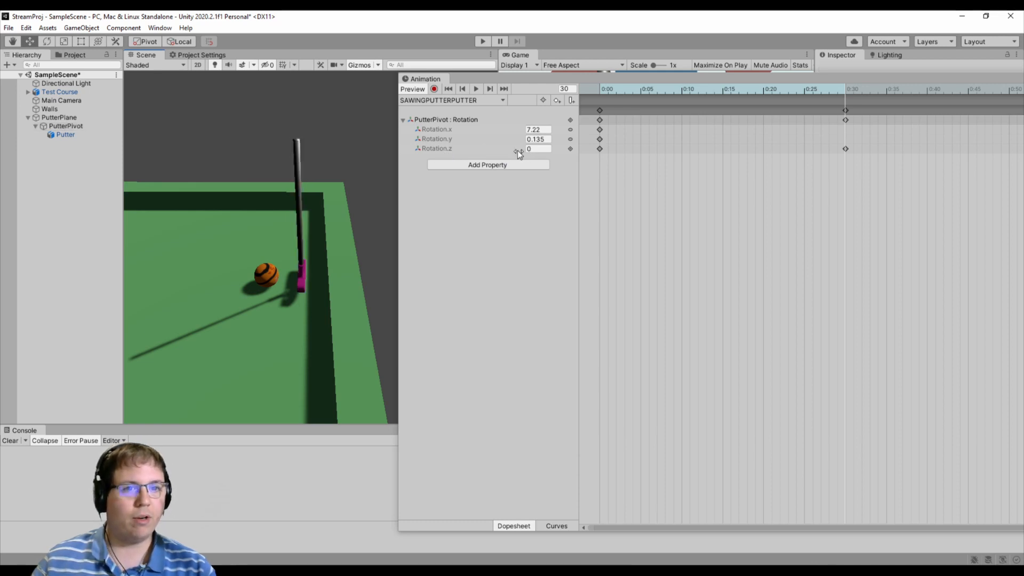
left_click_drag(517, 150, 133, 152)
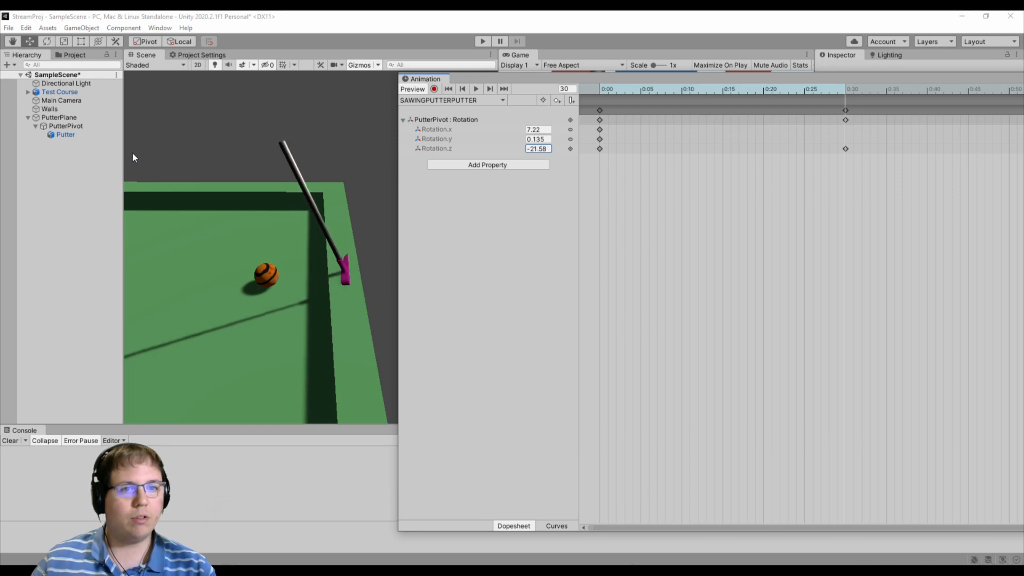
left_click_drag(133, 153, 153, 159)
right_click_drag(222, 196, 247, 270)
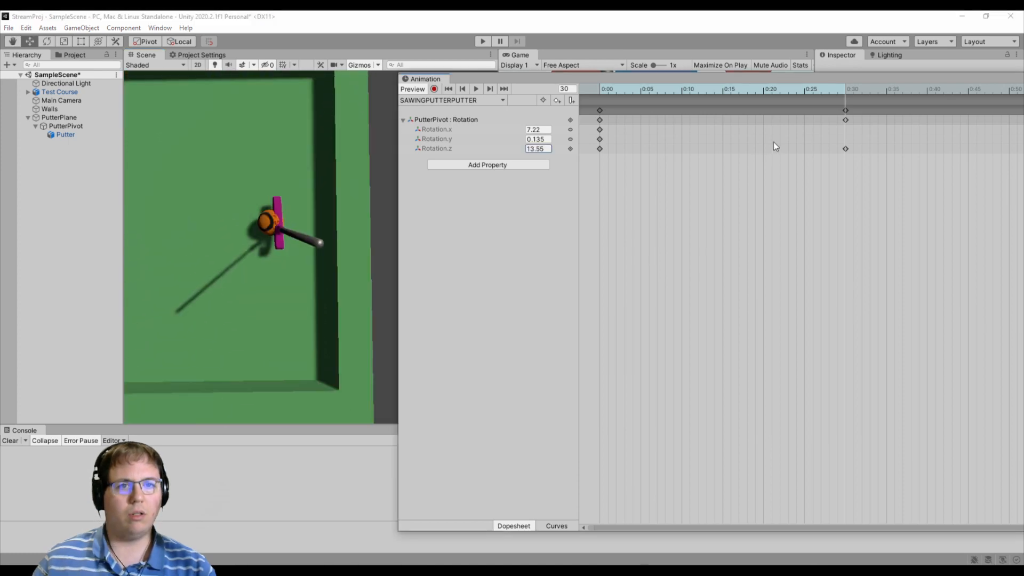
type("0")
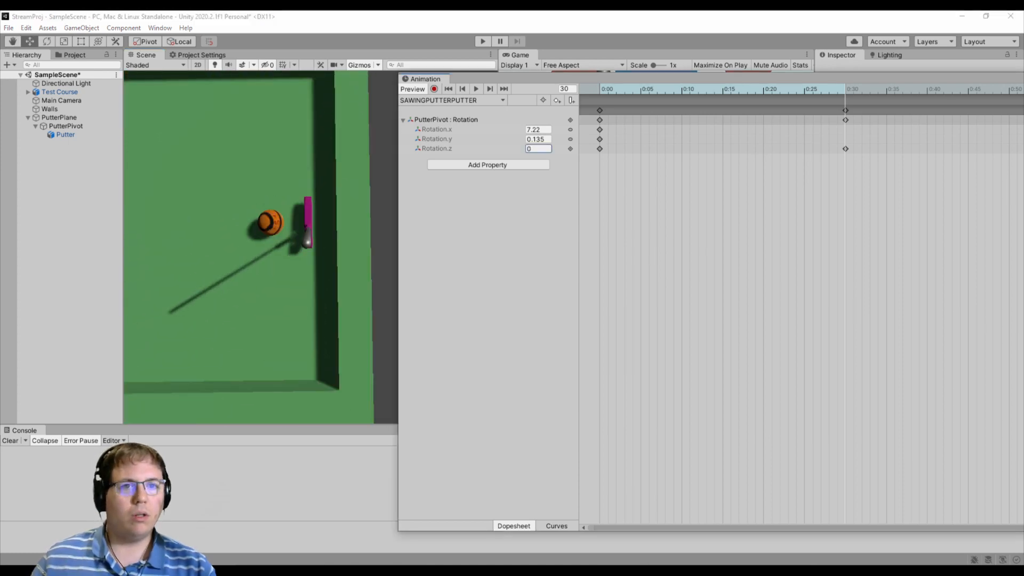
- Move Putter out of PutterPivot so it sits directly under PutterPlane
left_click(71, 128)
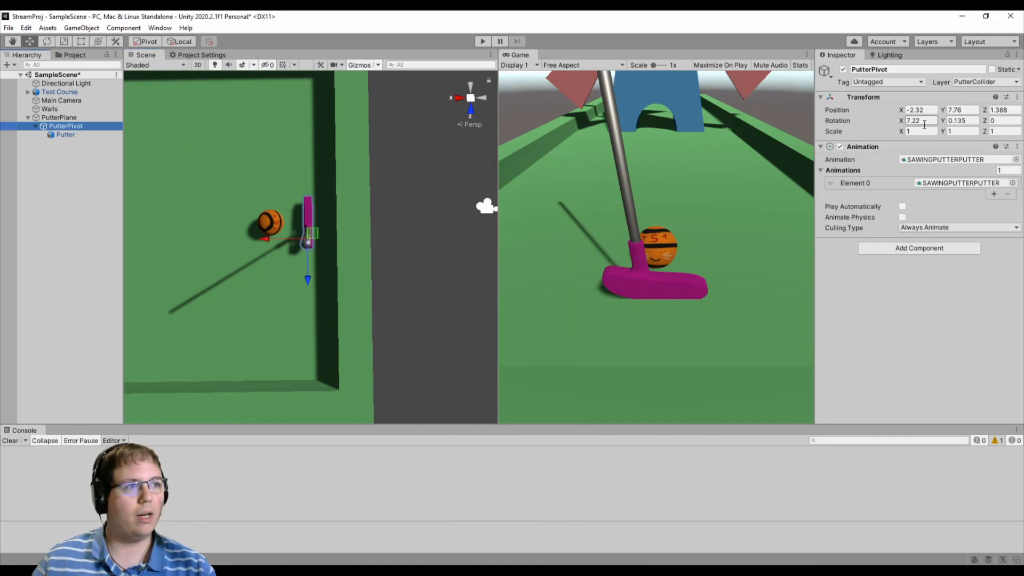
left_click(70, 119)
left_click(70, 128)
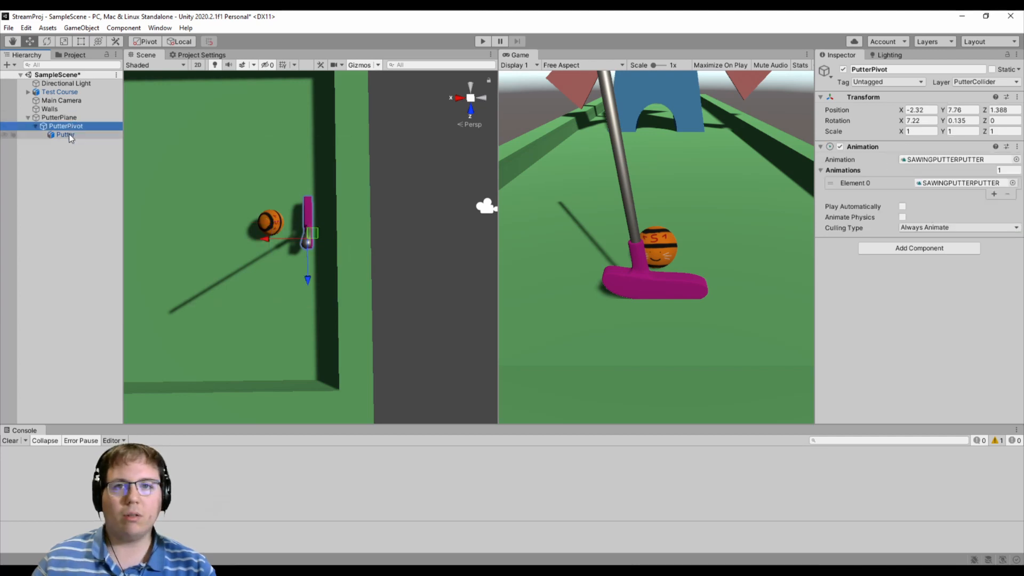
mouse_move(69, 135)
left_mouse_down()
mouse_move(68, 117)
mouse_move(63, 160)
mouse_move(68, 118)
left_mouse_up()
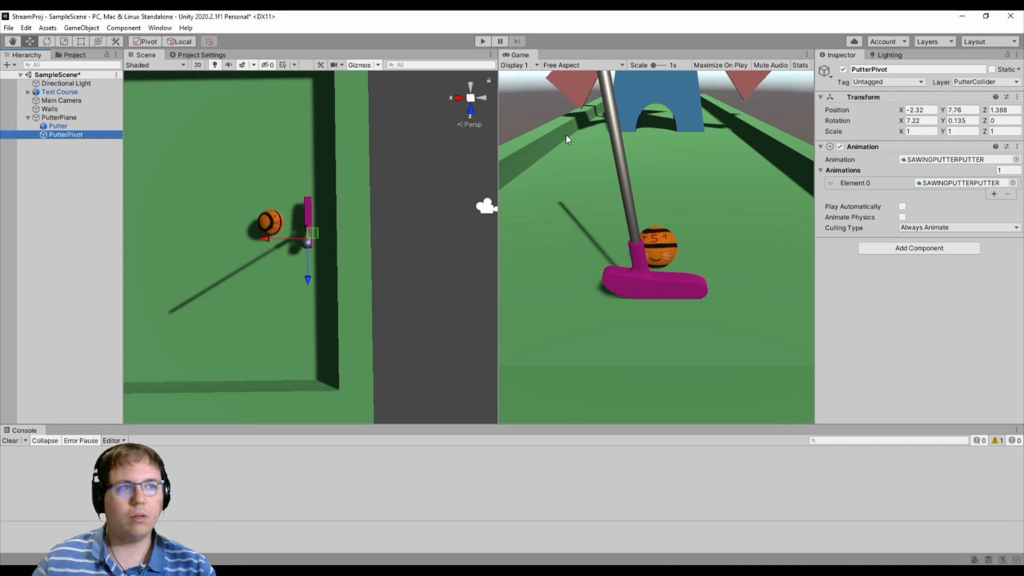
- Set PutterPivot's Y rotation to 0 and make Putter its child again
left_click(963, 120)
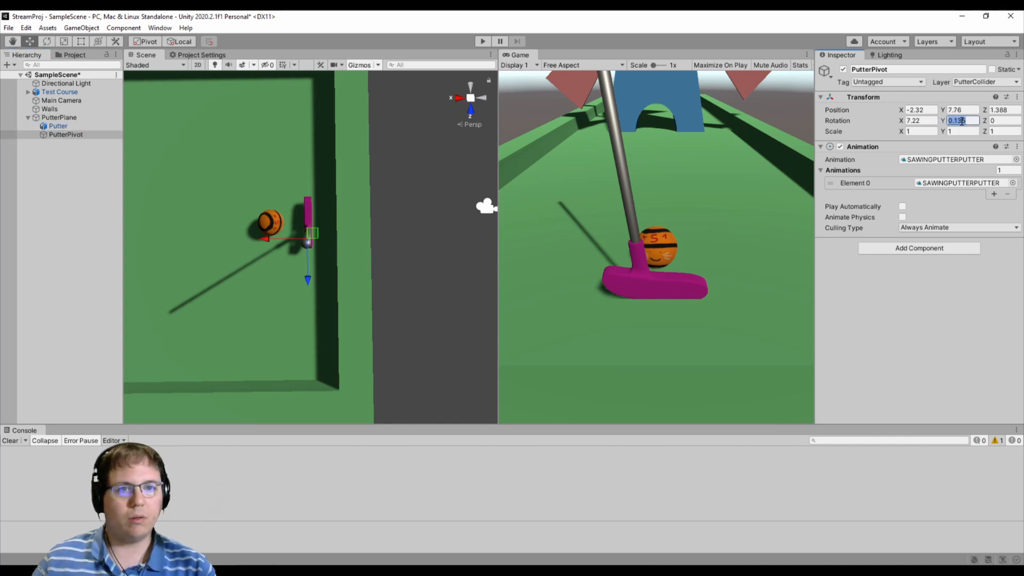
type("0")
key("Return")
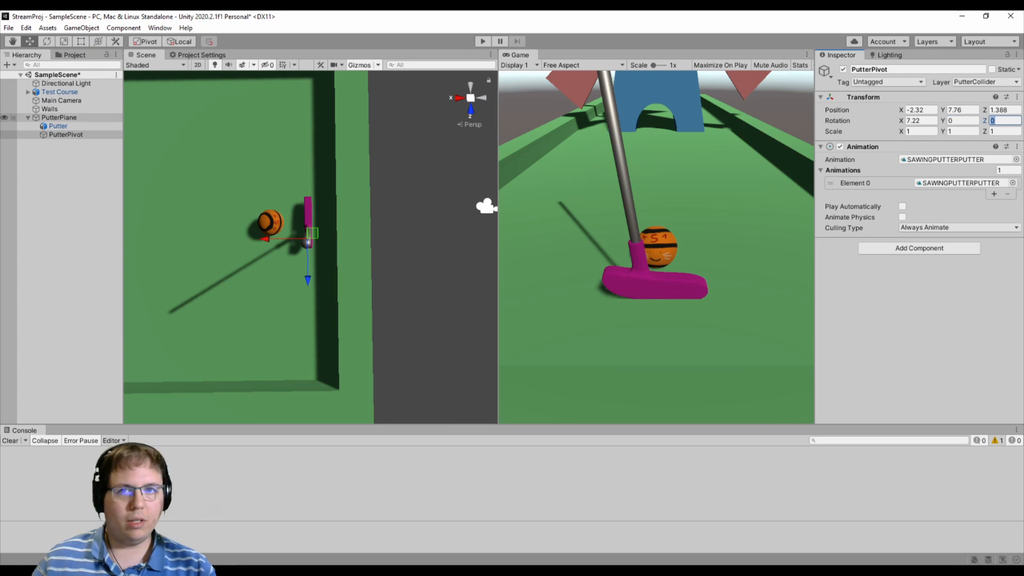
left_click_drag(57, 127, 69, 135)
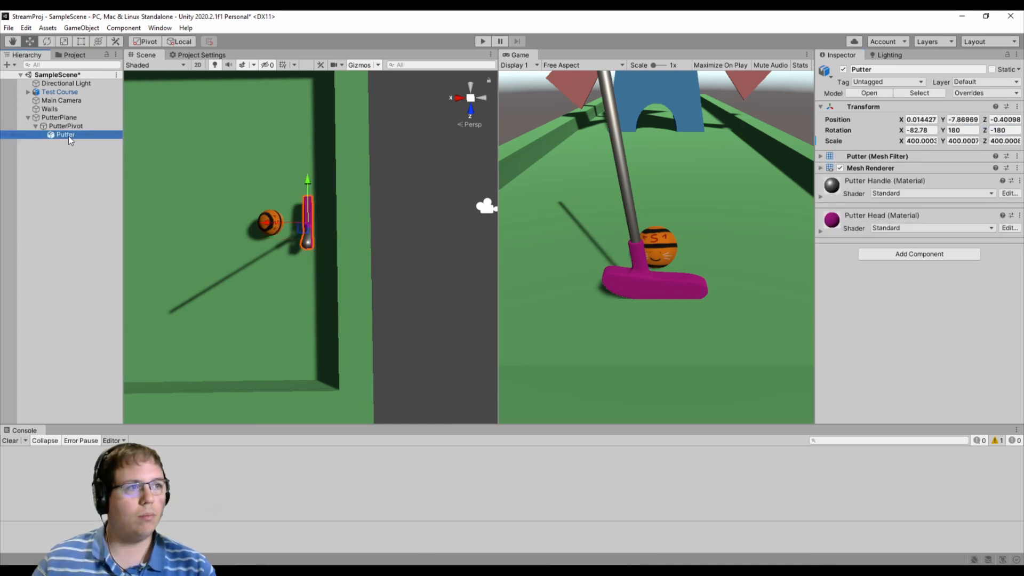
- Open the SAWINGPUTTERPUTTER clip assigned to PutterPivot and expand its Rotation property
left_click(69, 127)
right_click_drag(349, 261, 353, 213)
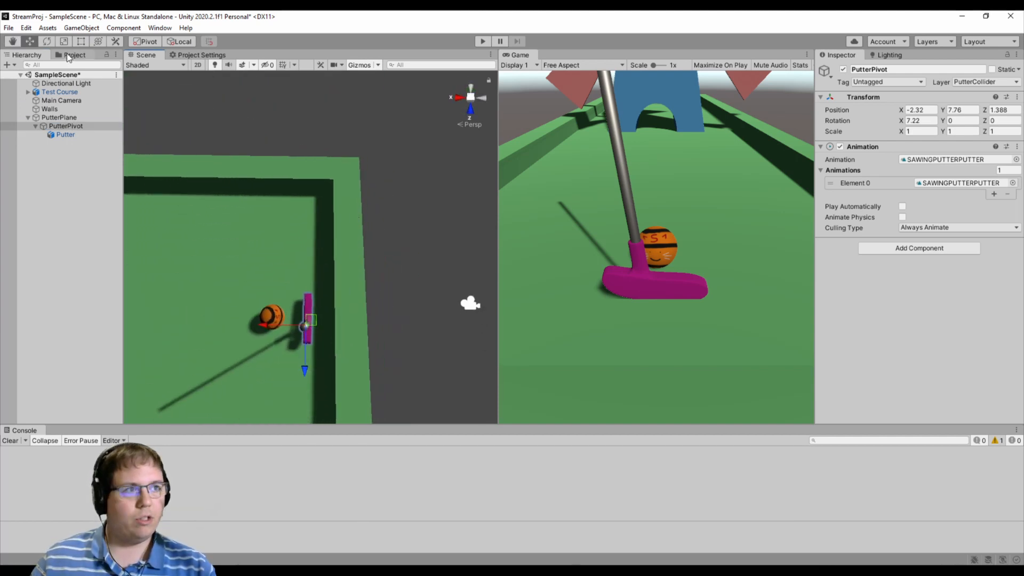
double_click(943, 184)
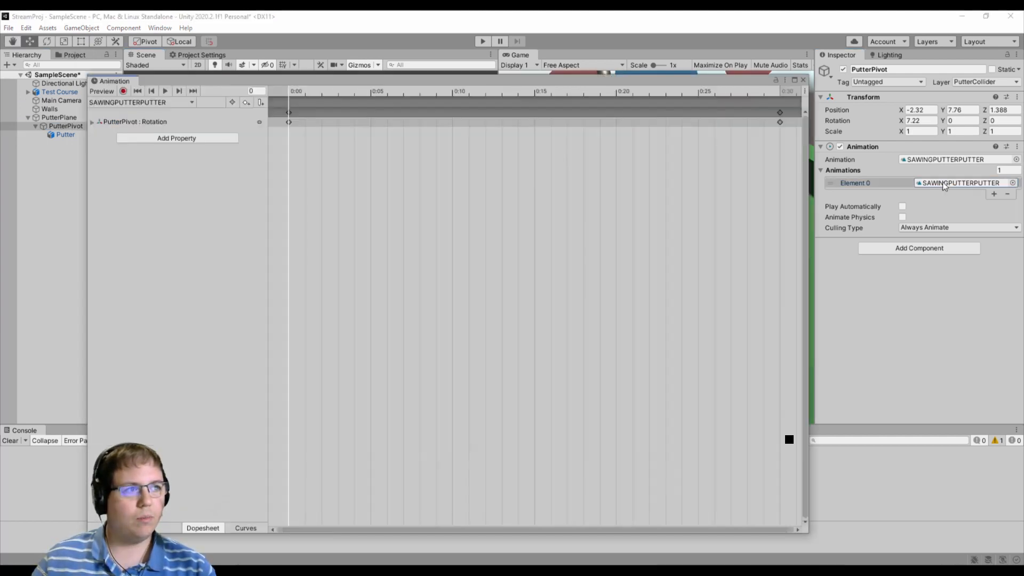
left_click(93, 122)
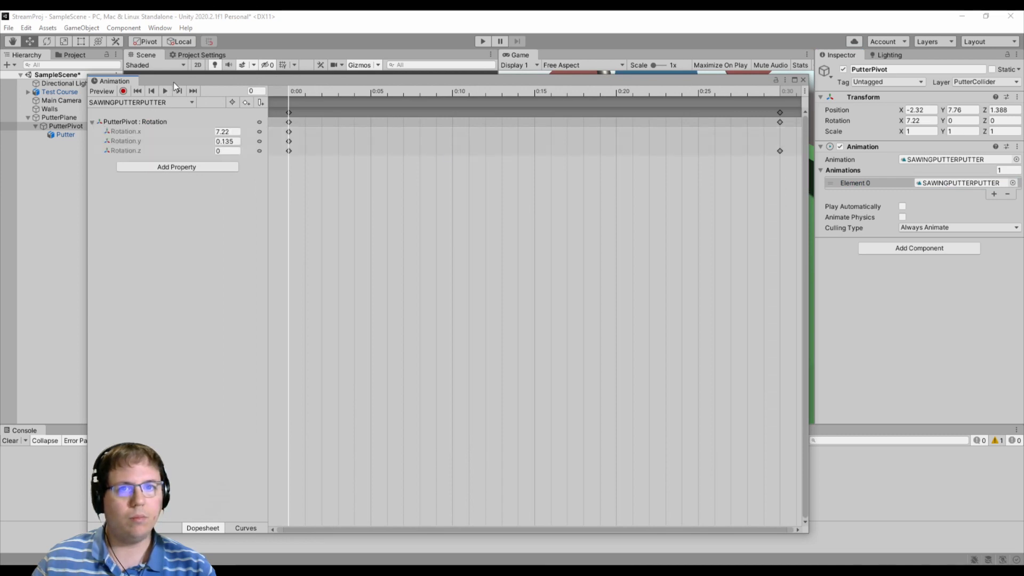
left_click_drag(174, 82, 306, 144)
- Set PutterPivot's Rotation.z to -20 at frame 30 for the backswing
scroll(879, 176, "down", 5)
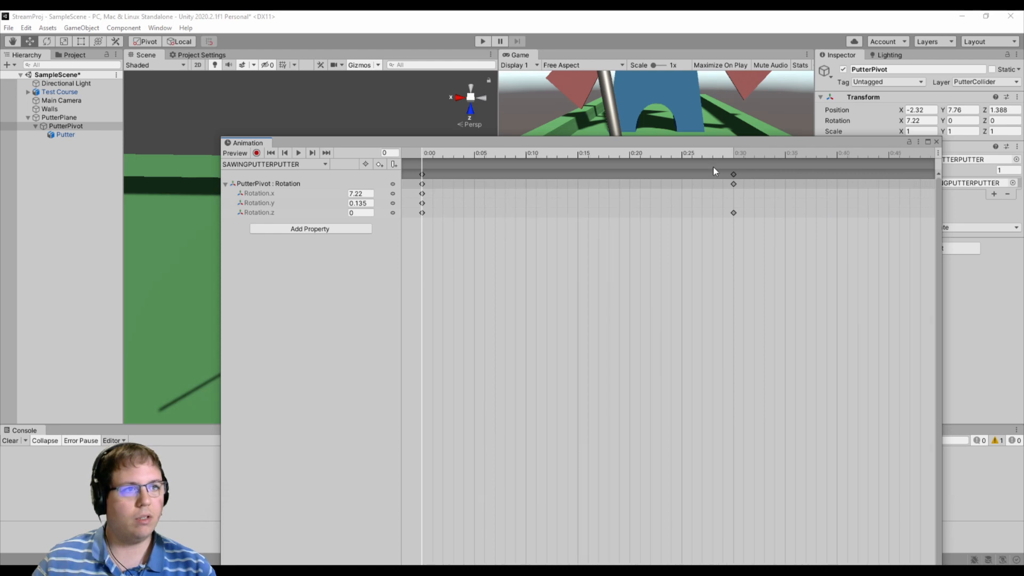
left_click(732, 154)
left_click_drag(592, 142, 728, 92)
left_click_drag(483, 163, 48, 154)
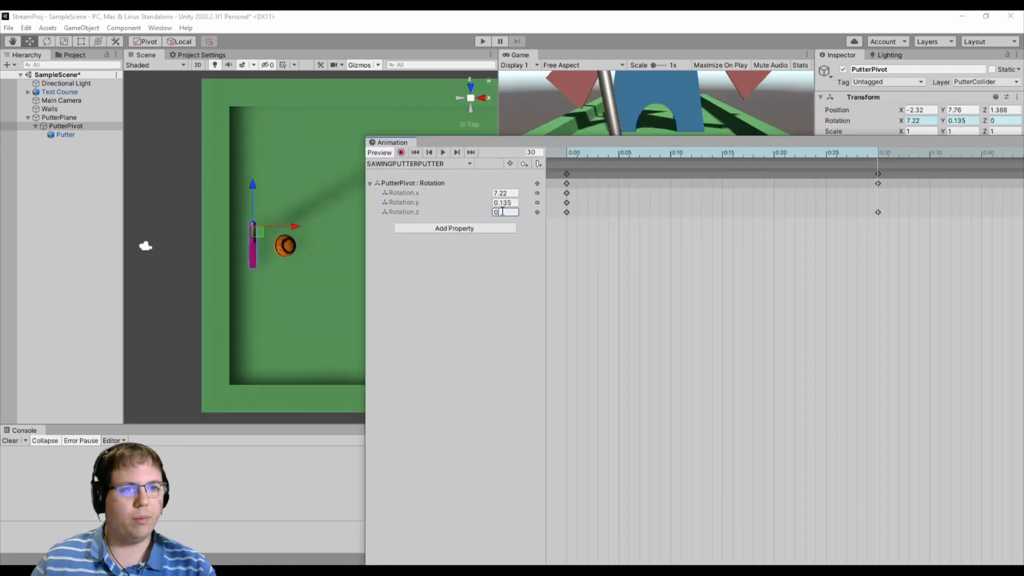
type("20")
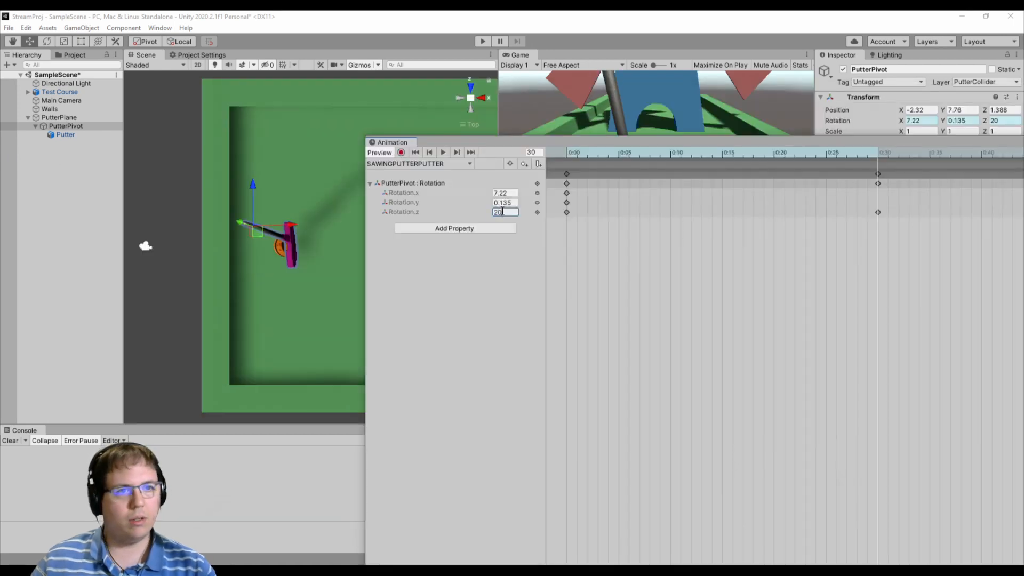
key("Home")
type("-")
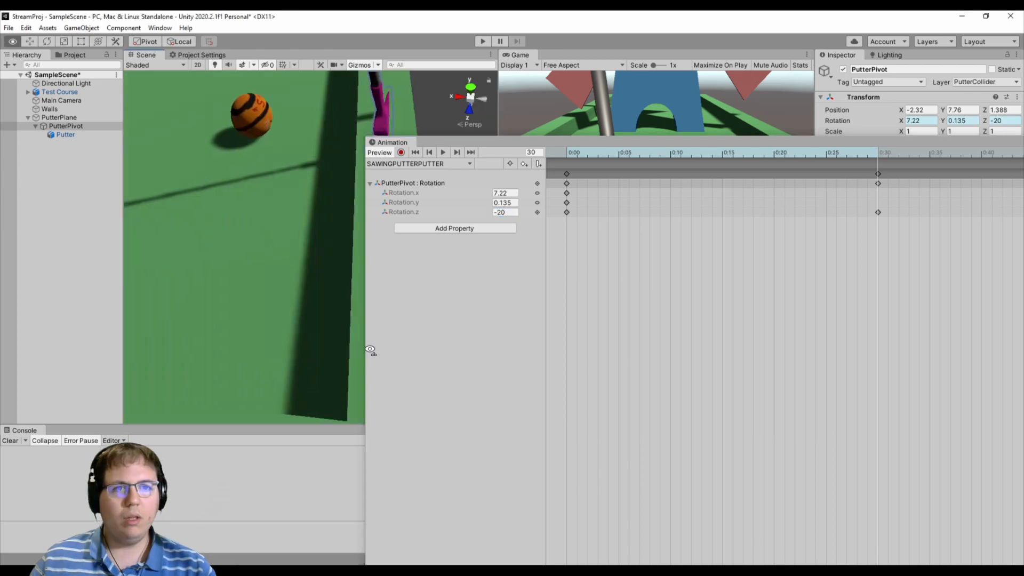
right_click_drag(371, 350, 393, 297)
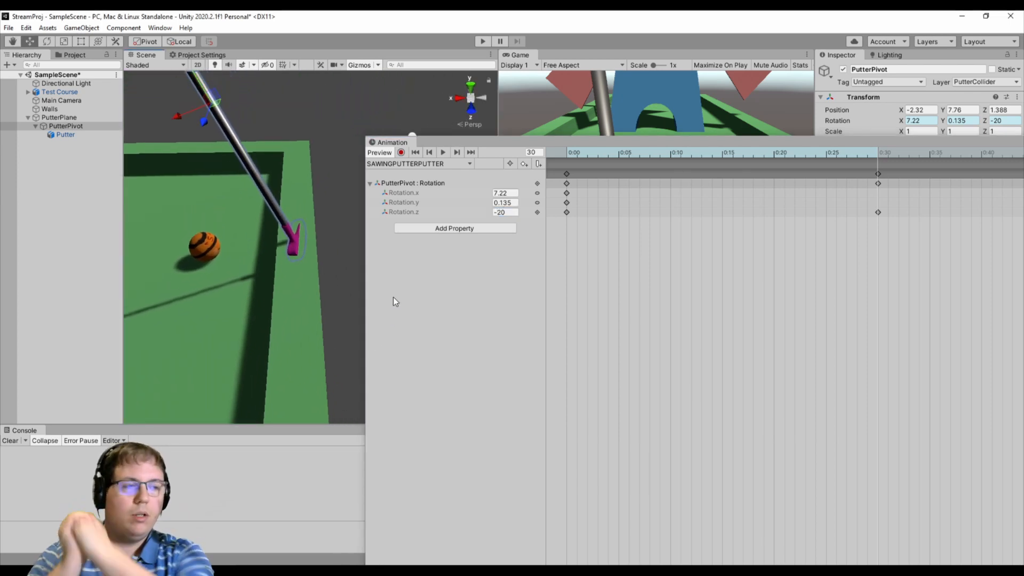
- Add a Rotation.z key at frame 40, trying forward swing values such as -25.44 and 43.66
scroll(833, 243, "down", 5)
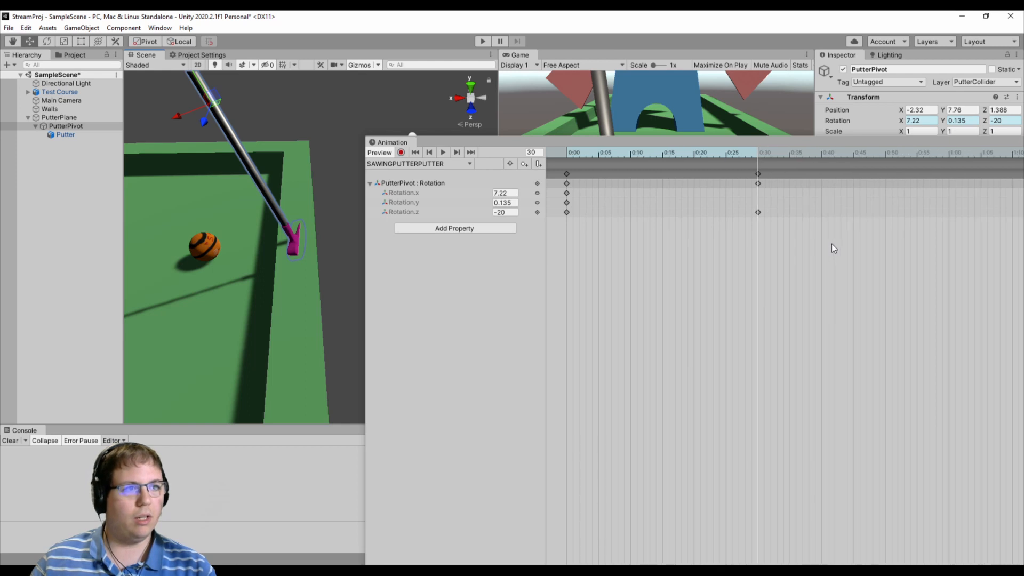
left_click(823, 152)
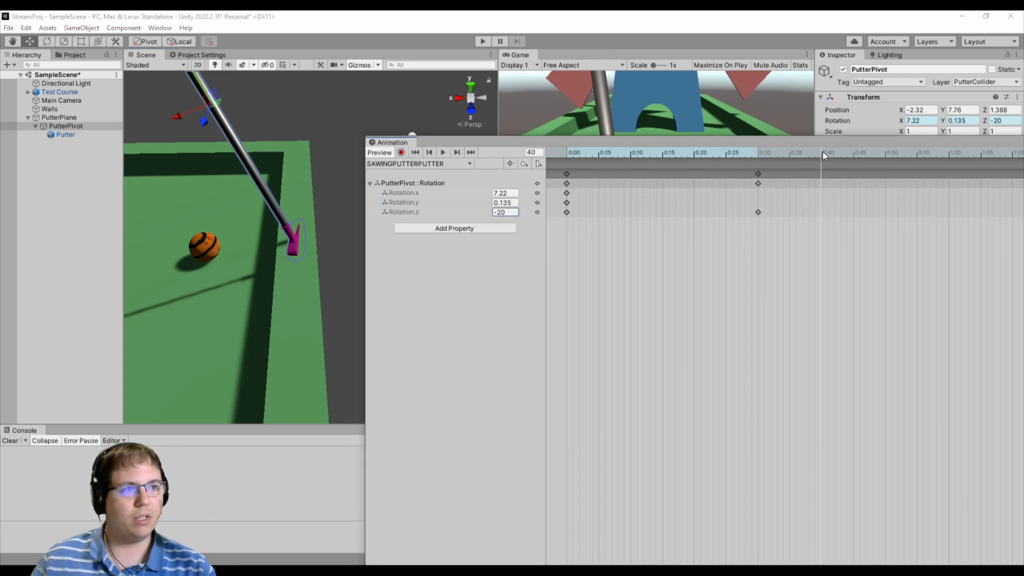
right_click_drag(345, 264, 300, 228)
middle_click_drag(299, 228, 287, 258)
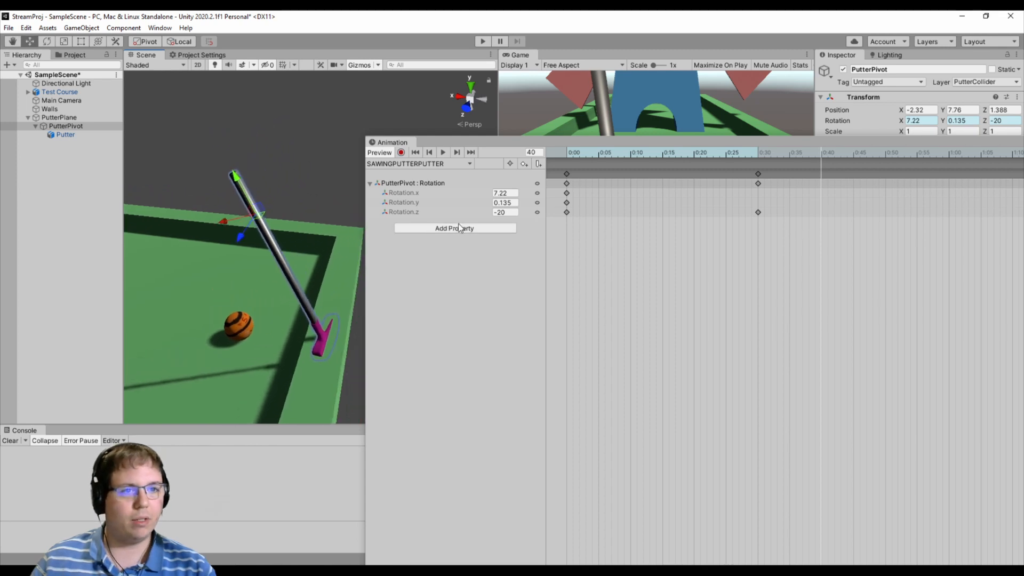
left_click_drag(334, 292, 345, 289, "alt")
middle_click_drag(304, 296, 297, 300)
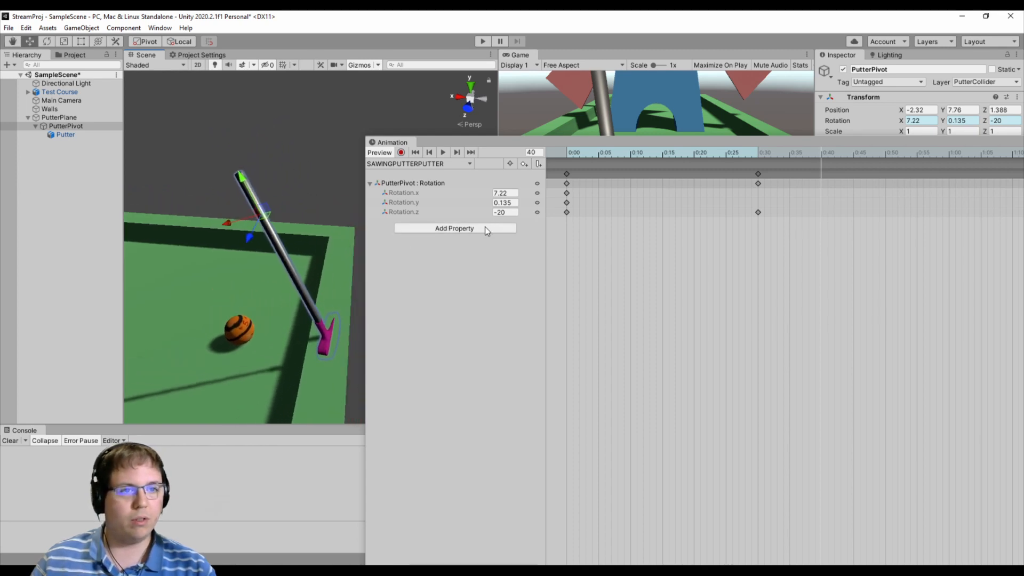
left_click(504, 212)
type("31.38")
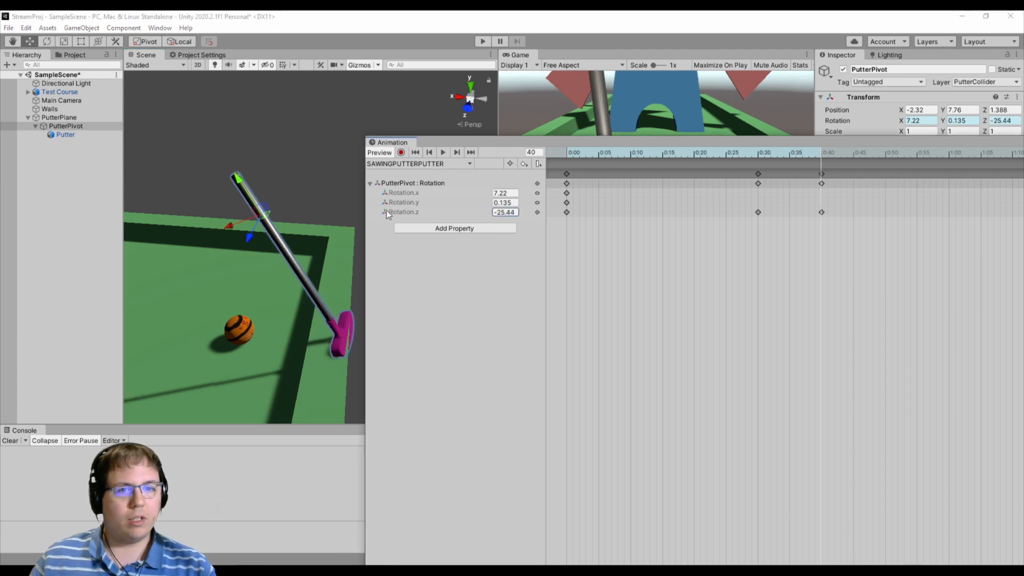
left_click_drag(441, 179, 602, 166)
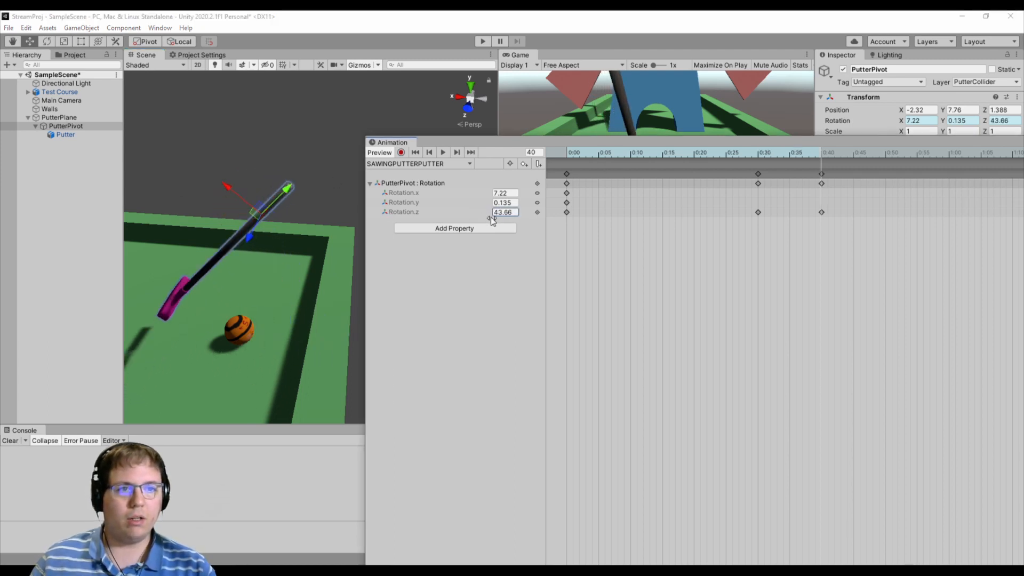
- Set the frame 40 Rotation.z key to 30 after trying 45 and 20, and preview the swing from frame 0
left_click(500, 215)
type("45")
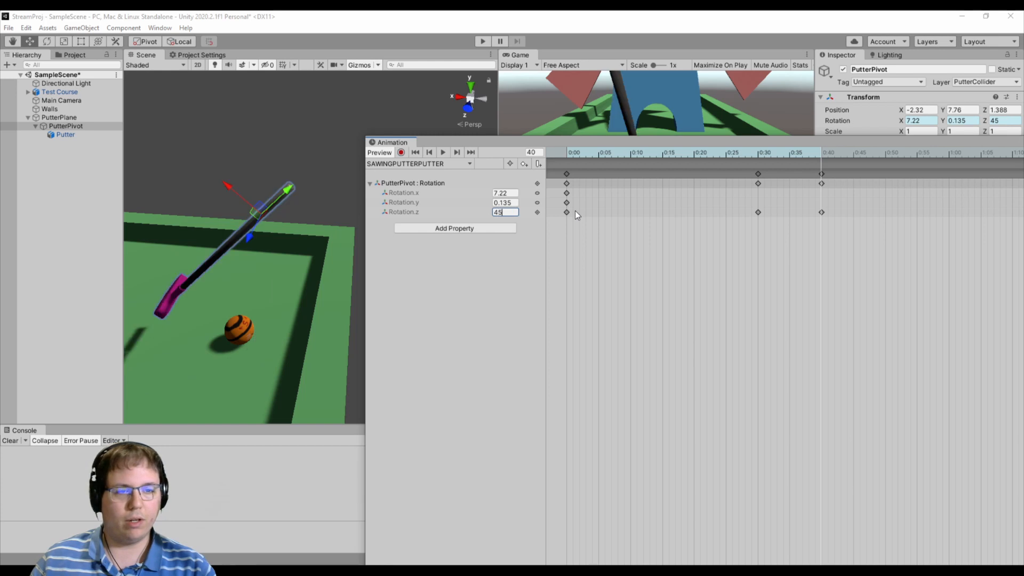
key("ctrl+a")
type("20")
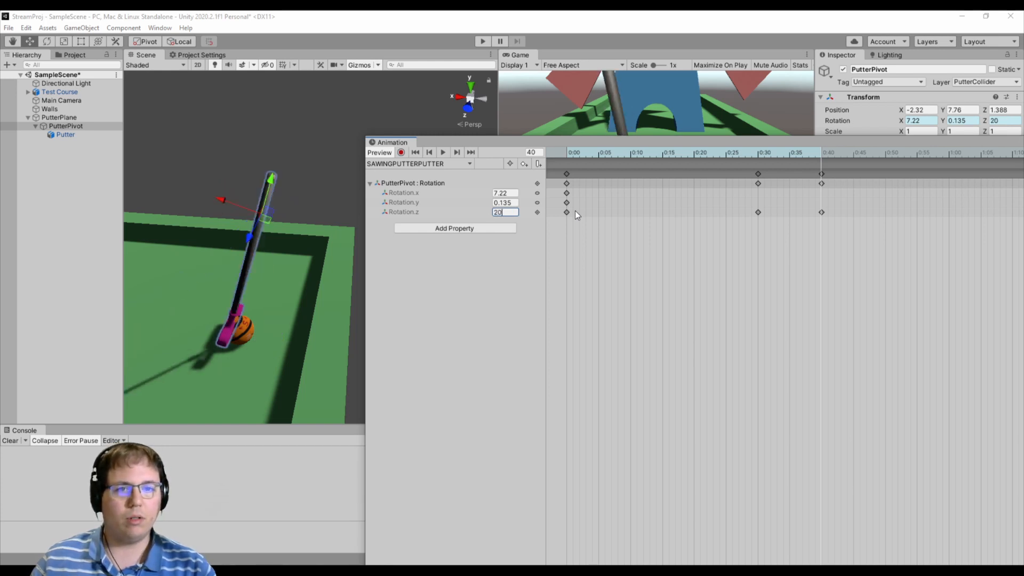
key("ctrl+a")
type("30")
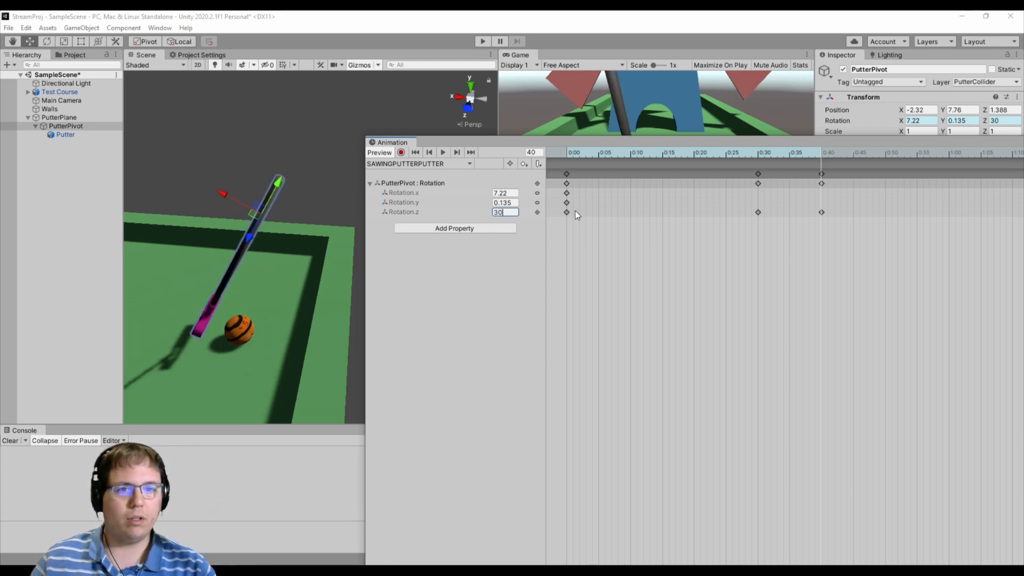
key("Return")
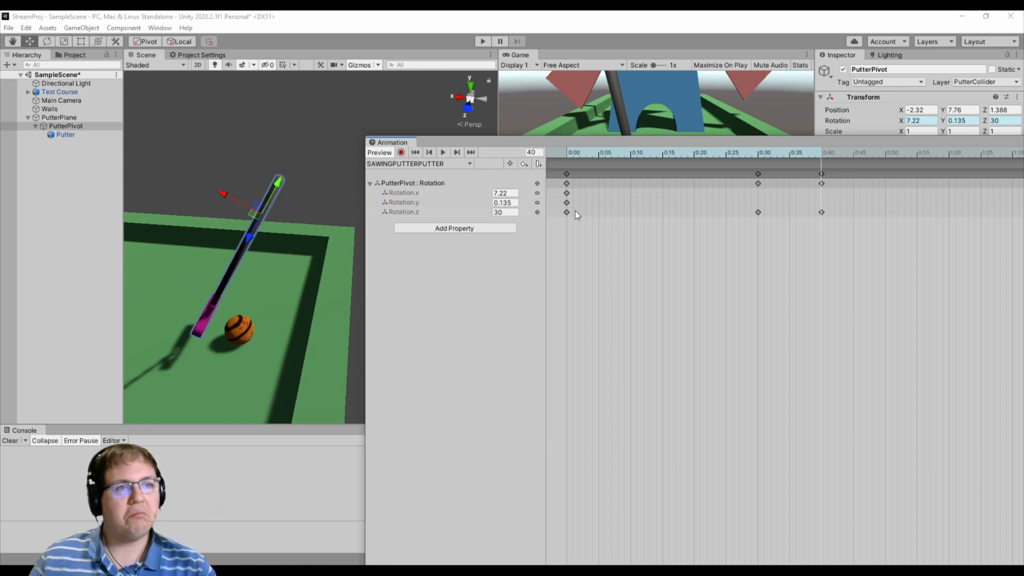
left_click(569, 154)
key("space")
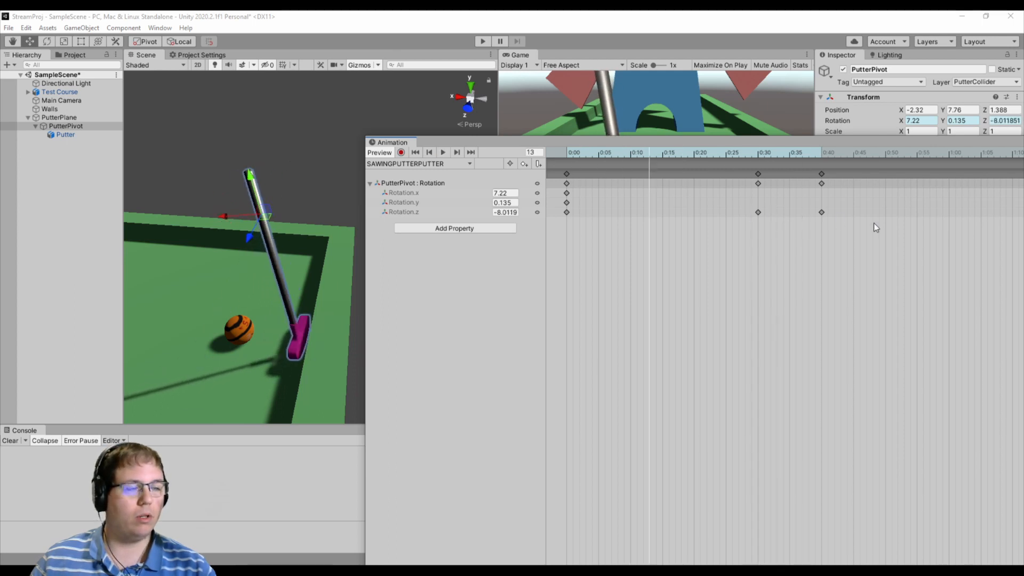
- Copy the Rotation.z key from frame 40 to frame 60 so the putter holds its follow-through
middle_click_drag(874, 223, 707, 196)
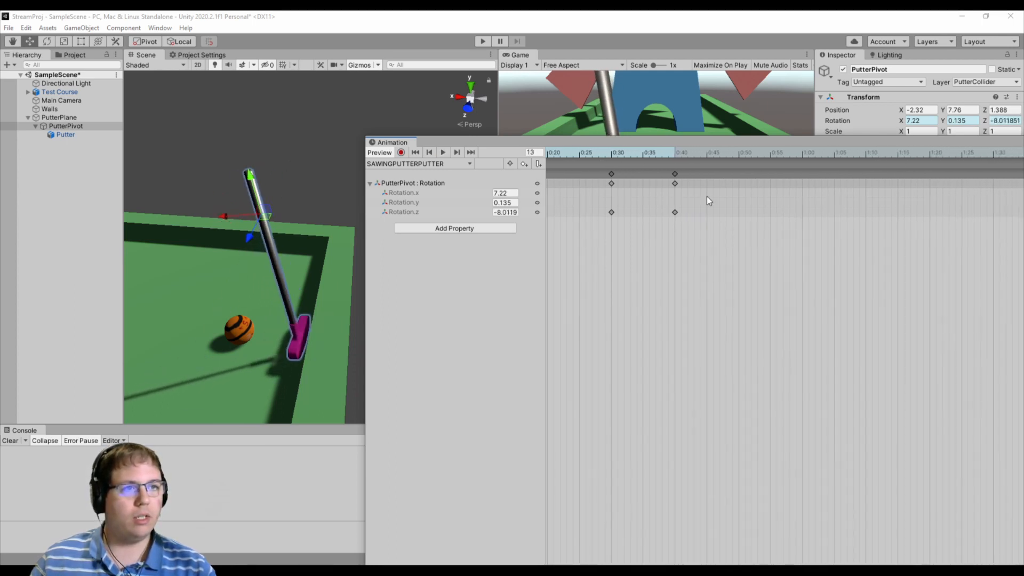
left_click(673, 153)
left_click(675, 174)
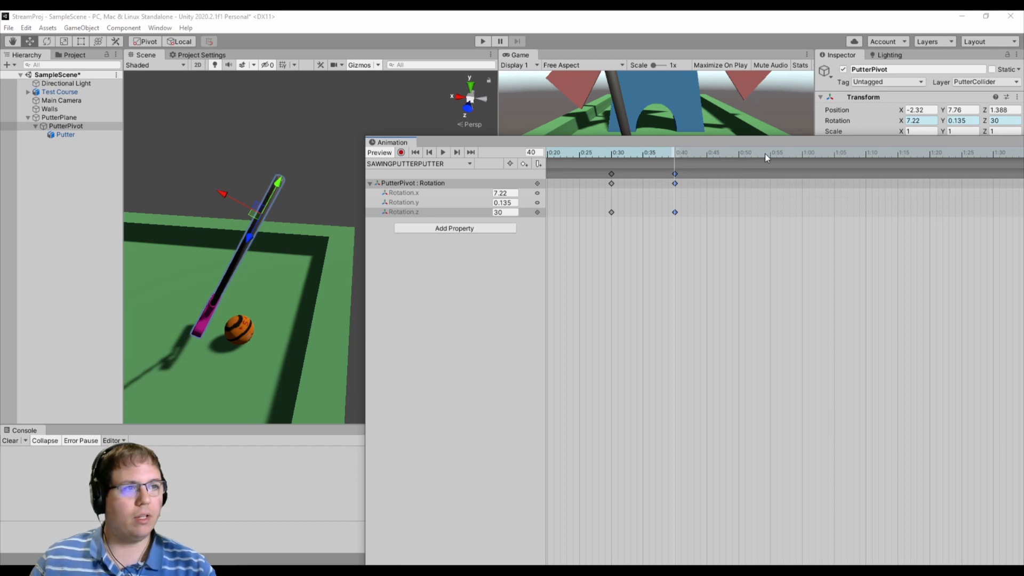
left_click(802, 153)
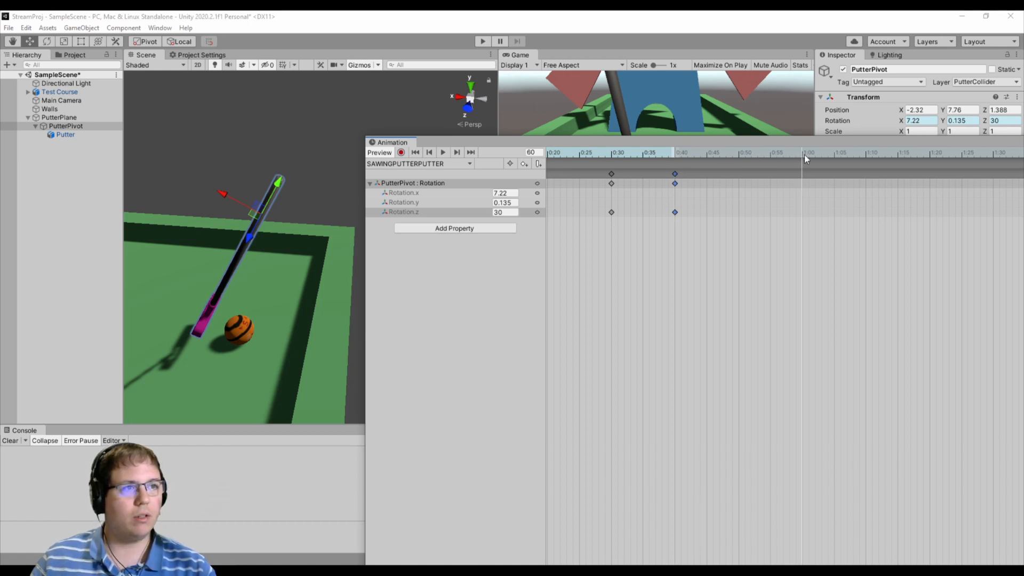
key("ctrl+v")
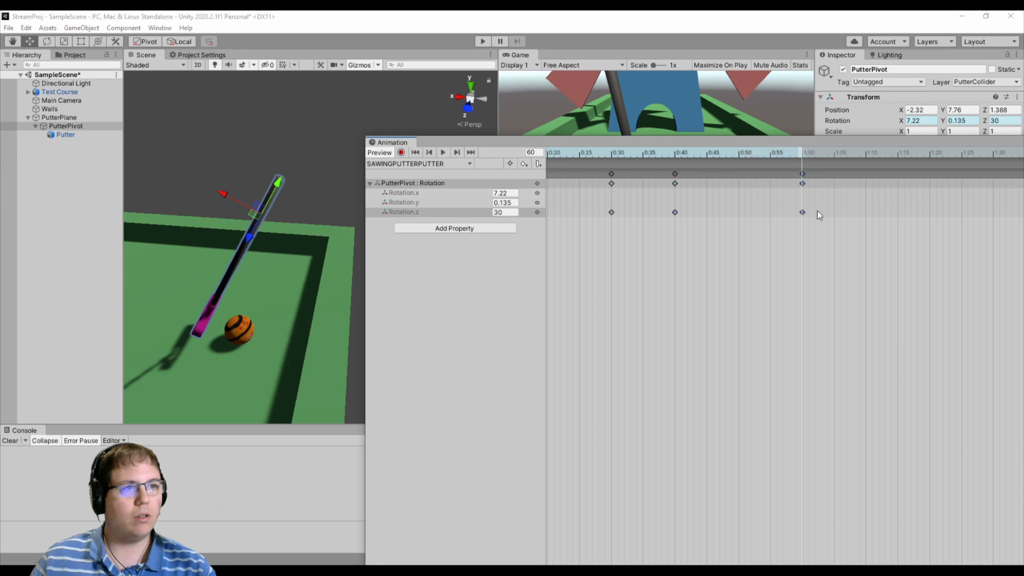
- Play the clip and examine the shape of the Rotation.z curve in the Curves view
left_click(443, 152)
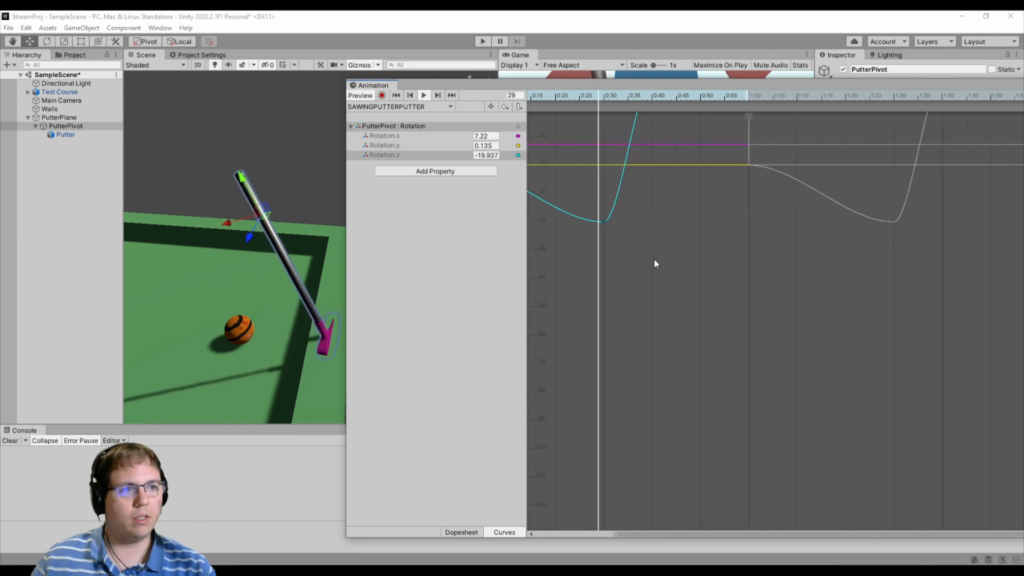
scroll(654, 259, "down", 5)
scroll(677, 255, "down", 3)
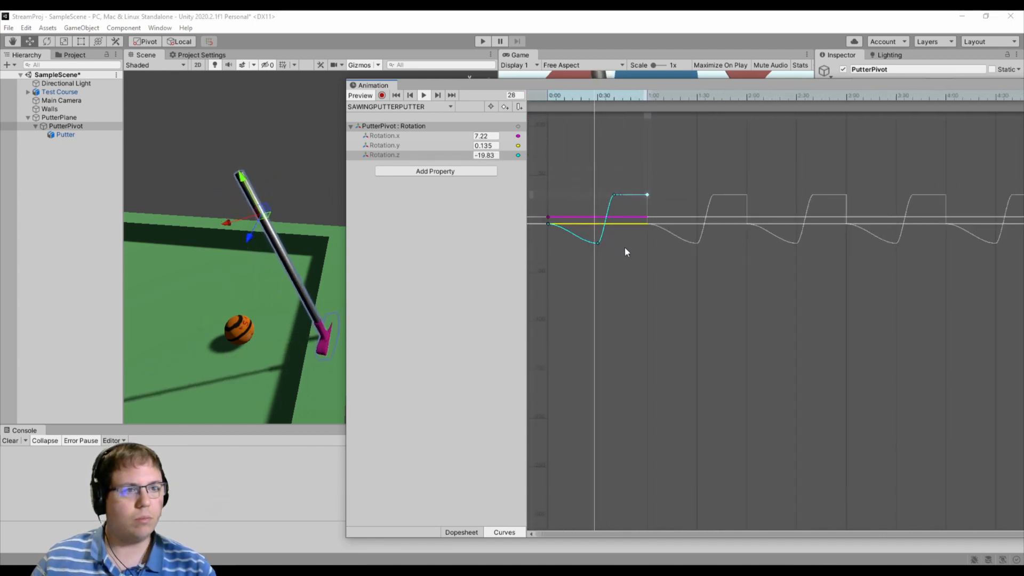
scroll(625, 248, "up", 3)
scroll(578, 243, "up", 5)
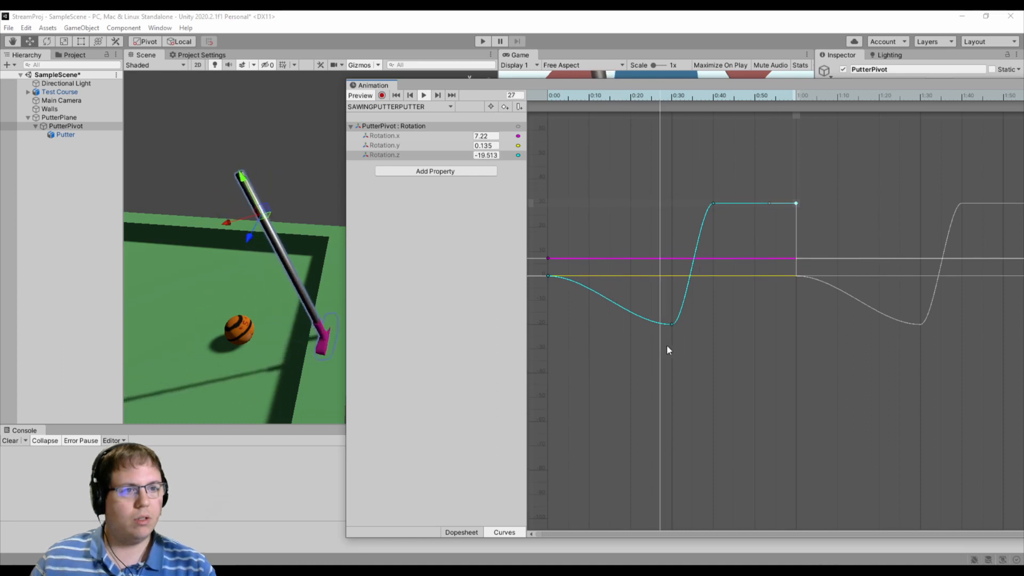
scroll(654, 332, "up", 3)
middle_click_drag(654, 333, 697, 344)
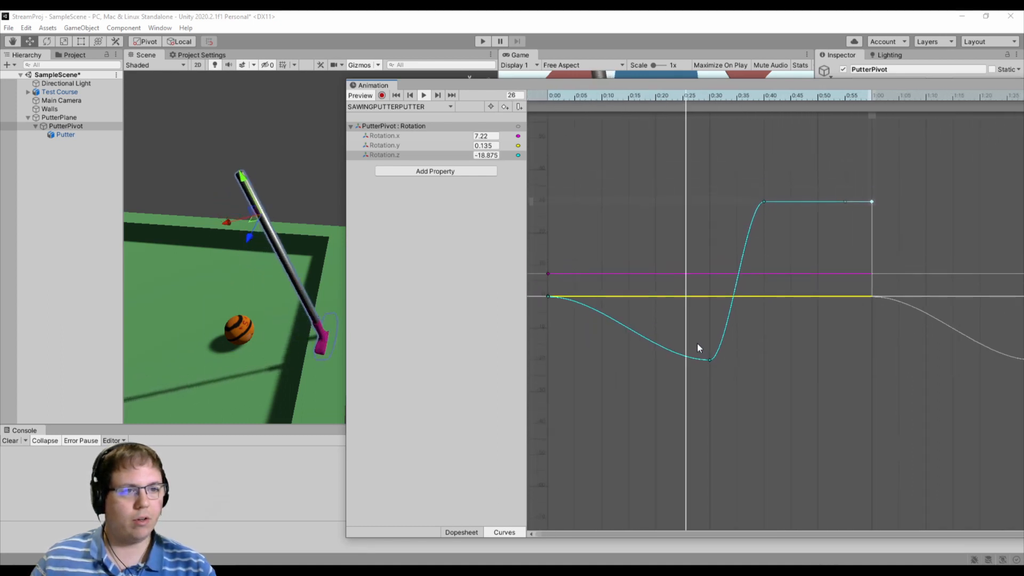
- Scrub to frame 36, where the putter meets the ball, and add an animation event there
left_click_drag(839, 98, 742, 99)
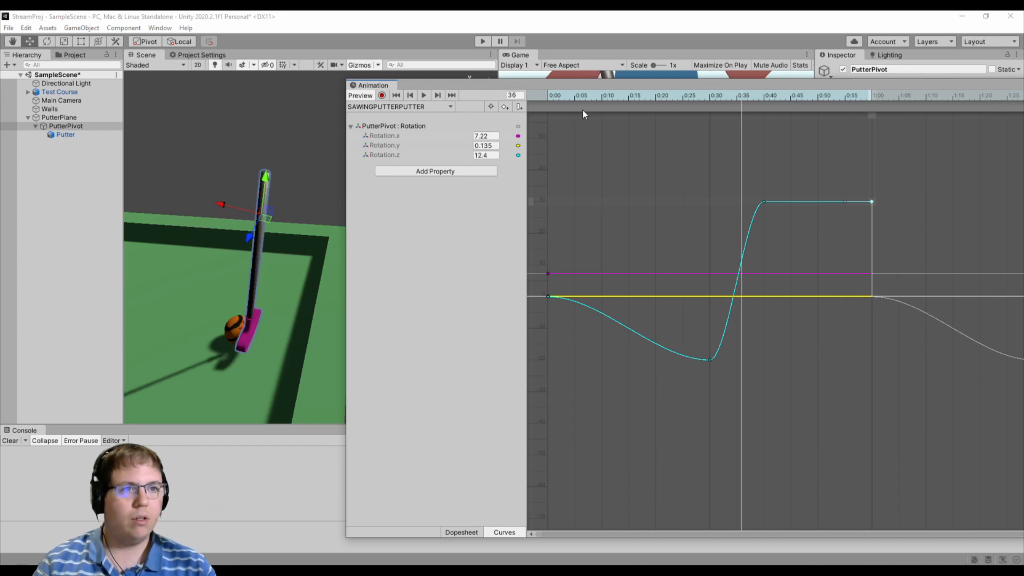
left_click(550, 95)
left_click_drag(549, 94, 743, 107)
left_click_drag(578, 84, 501, 82)
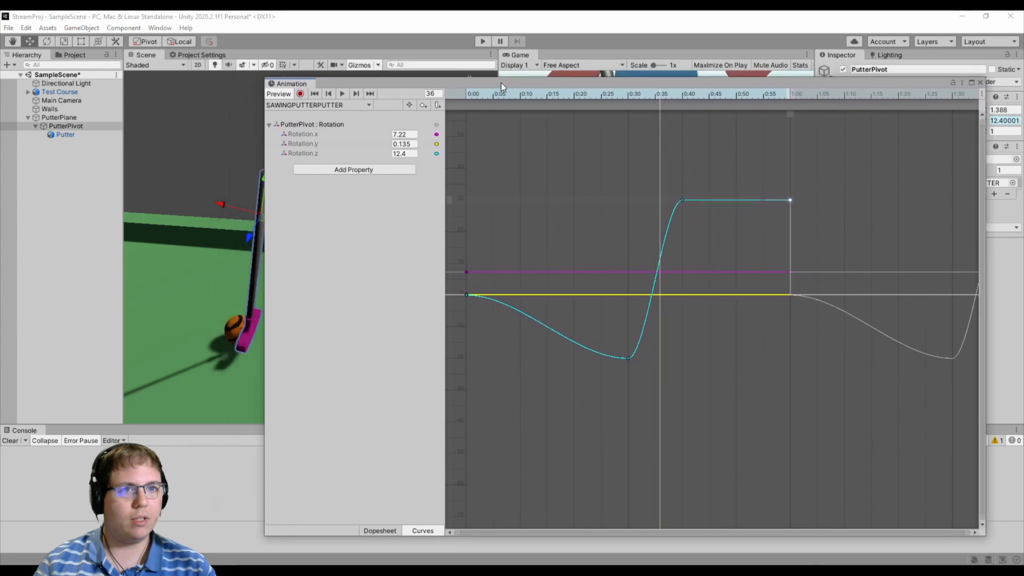
left_click(437, 106)
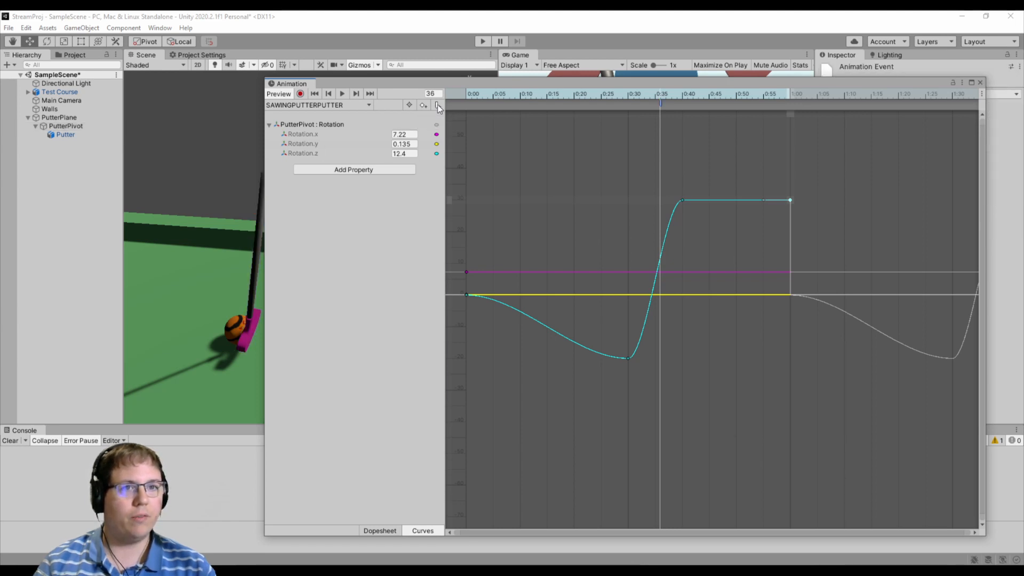
left_click_drag(561, 85, 364, 78)
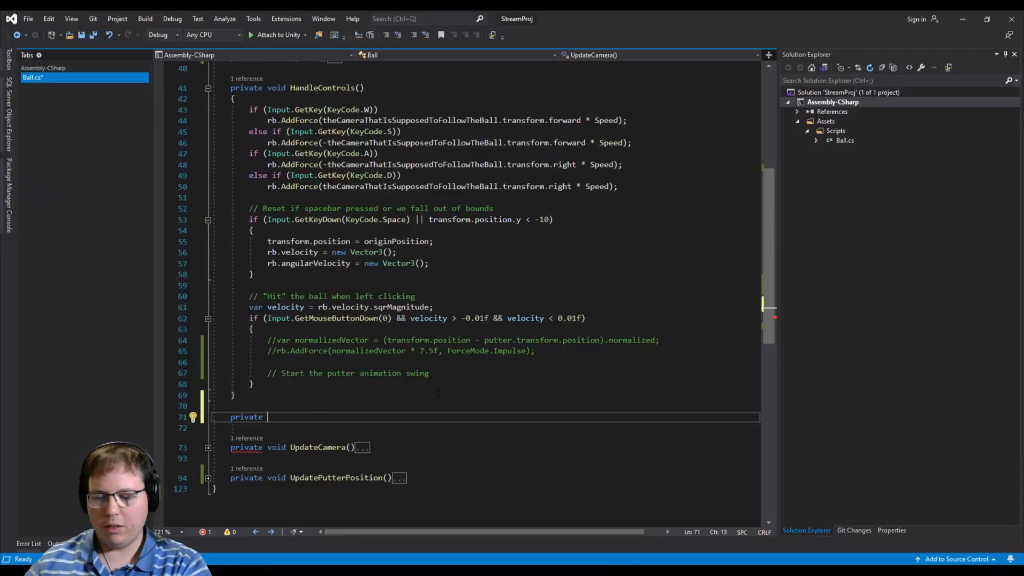
- Switch to Visual Studio and add an empty private void TestAnimationCall(string s) method after HandleControls in Ball.cs
type("vo")
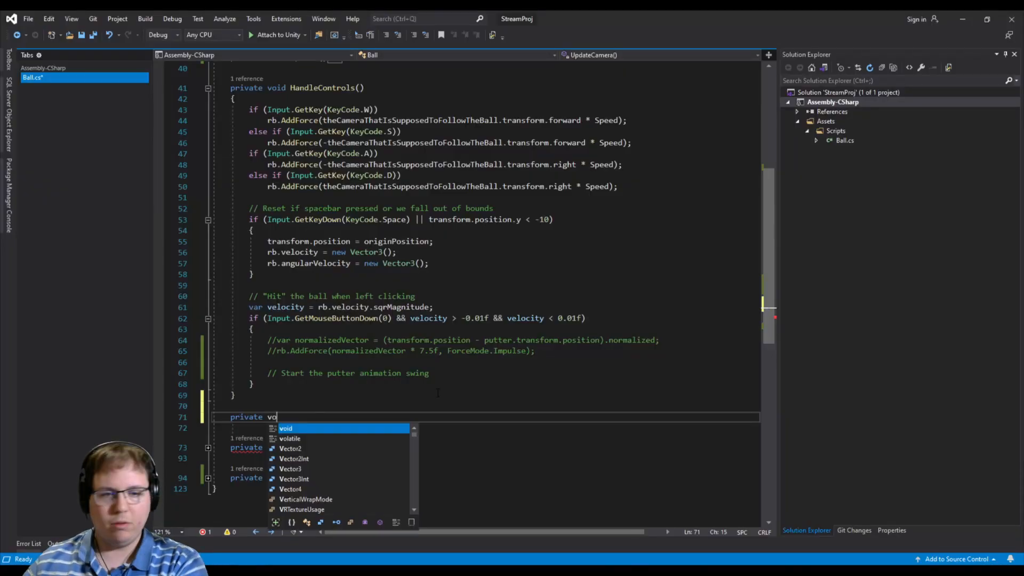
type("id TestAnim")
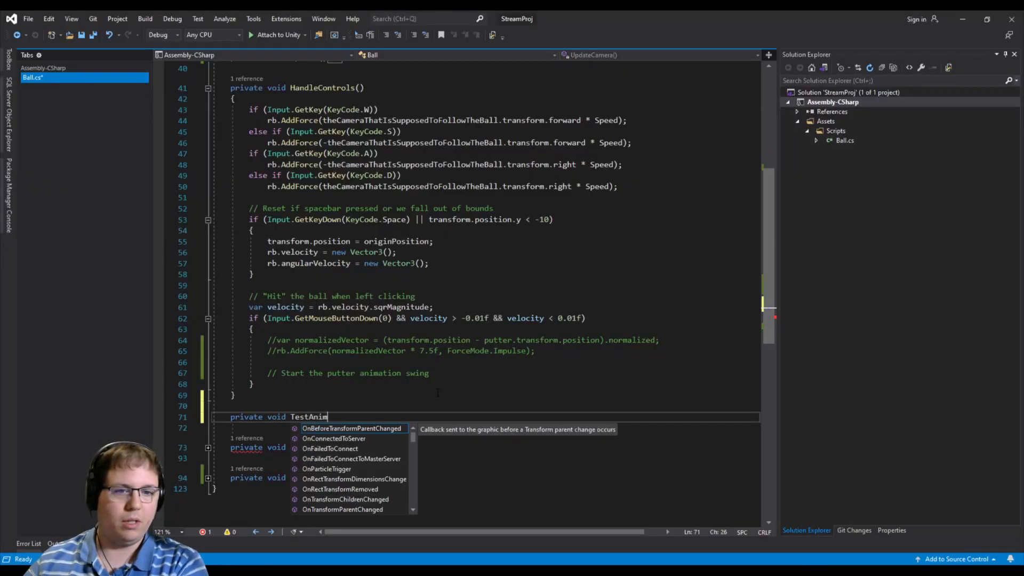
type("ationCall(string s) {")
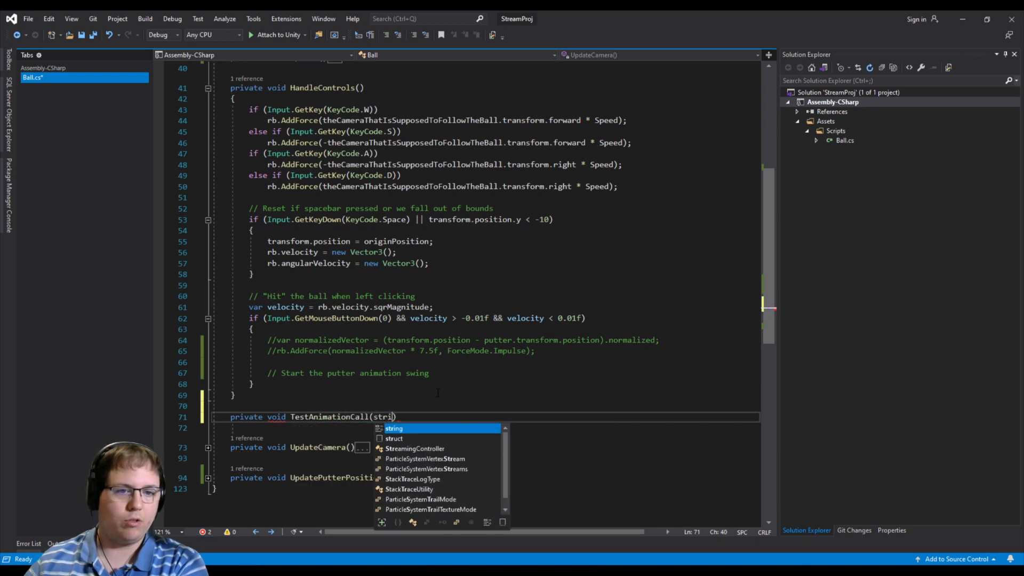
key("Return")
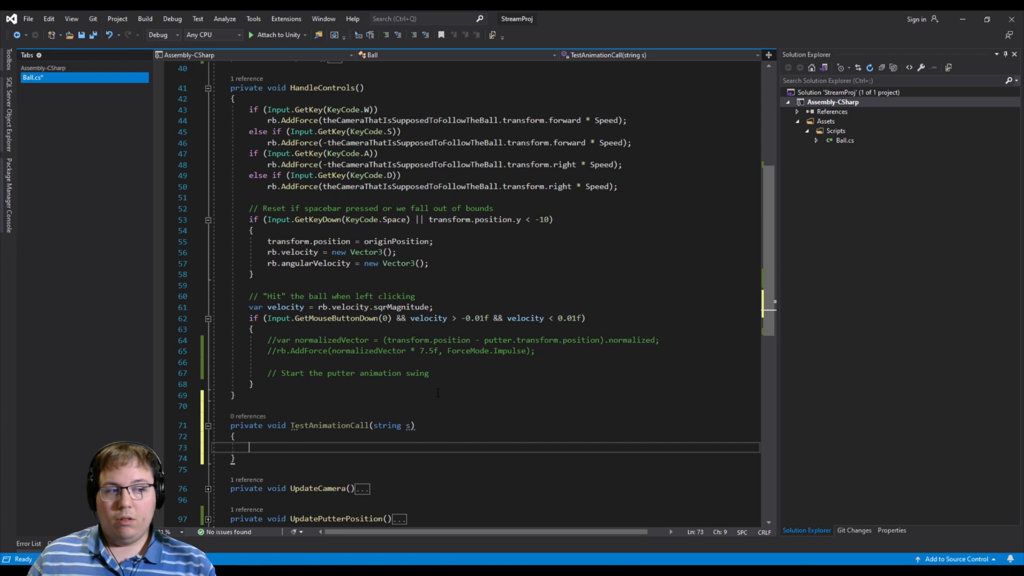
- Log the message "IT'S A HIT!" with Debug.Log inside the TestAnimationCall method
type("Debug.Log(\"")
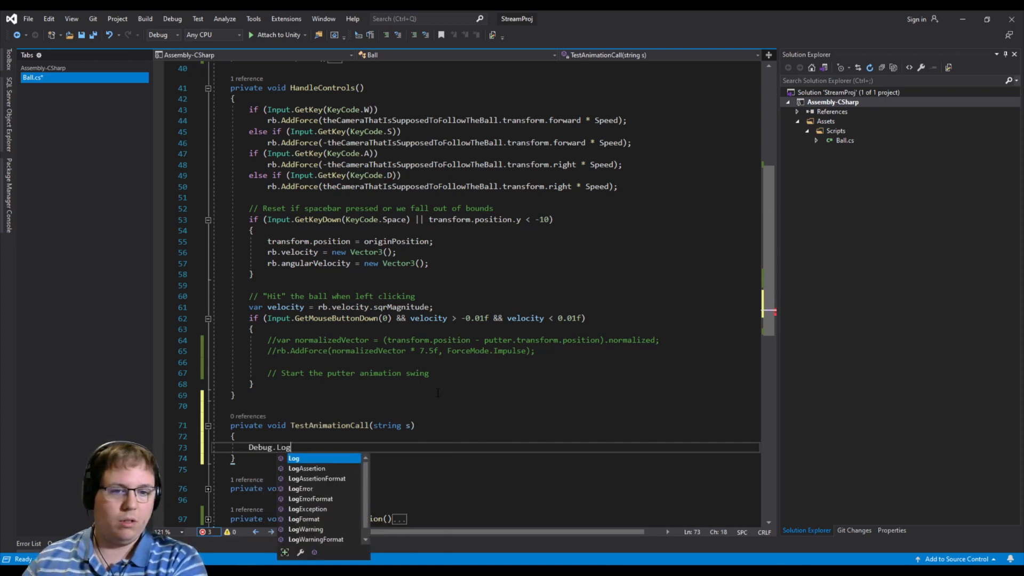
type("IT'S A HIT")
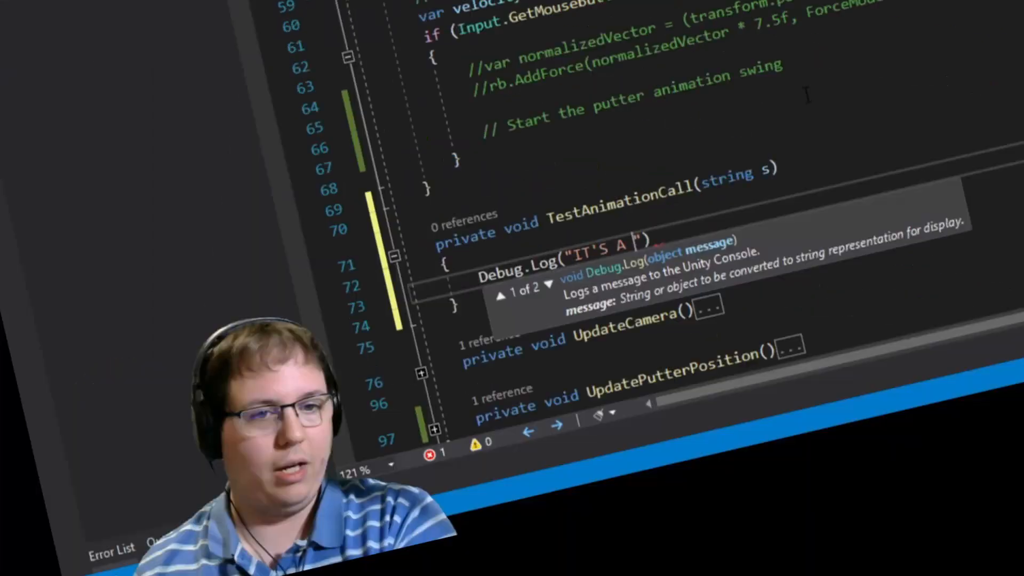
type("!\");'")
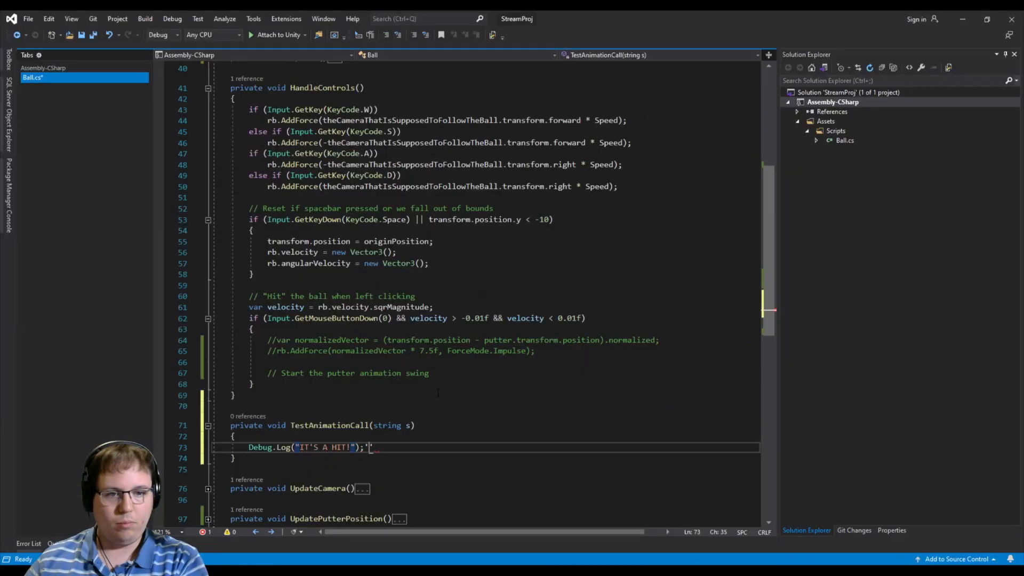
- Switch to Unity and select PutterPivot in the scene hierarchy to check its Animation component
key("alt+Tab")
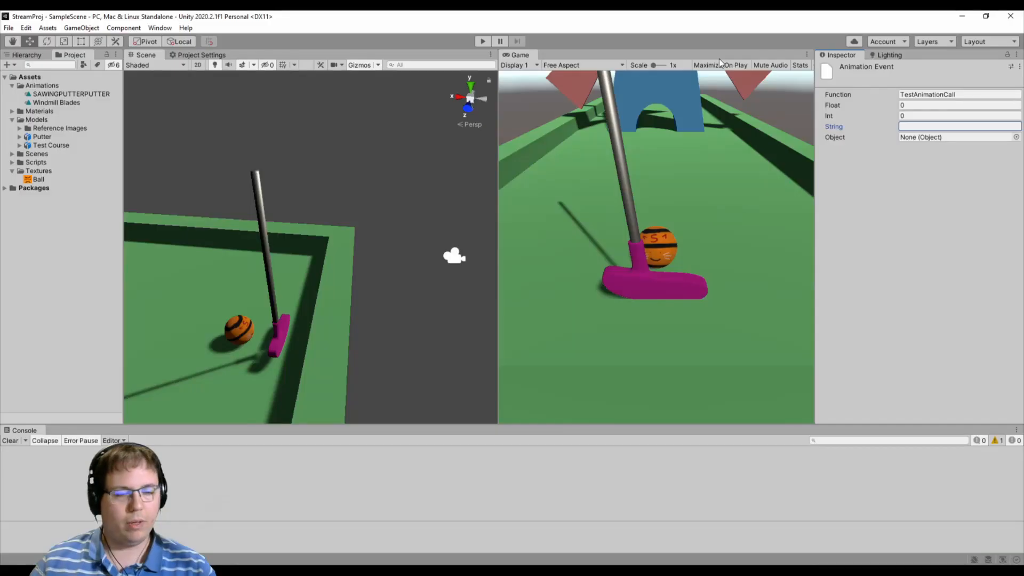
left_click(635, 265)
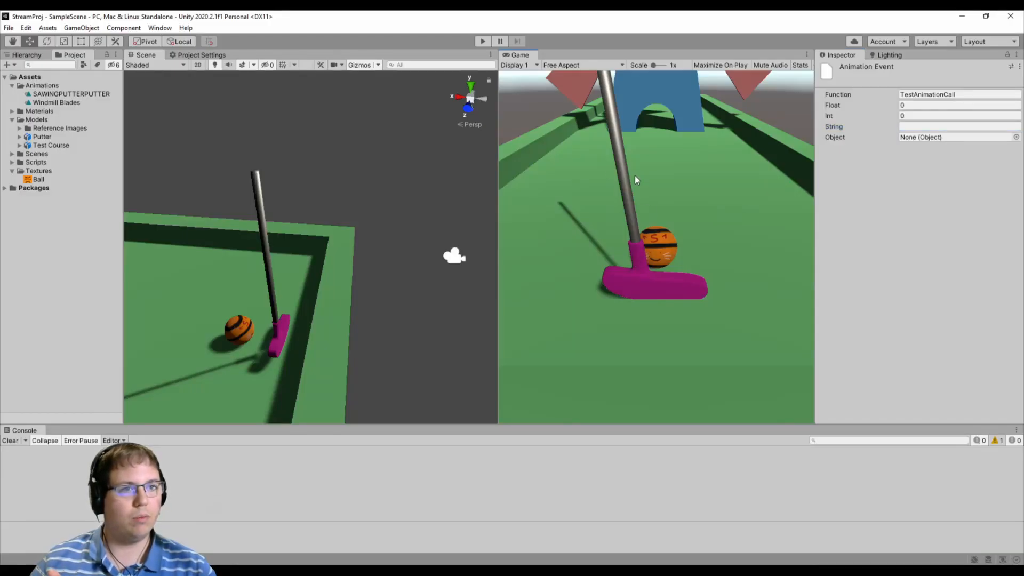
left_click(26, 55)
left_click(52, 127)
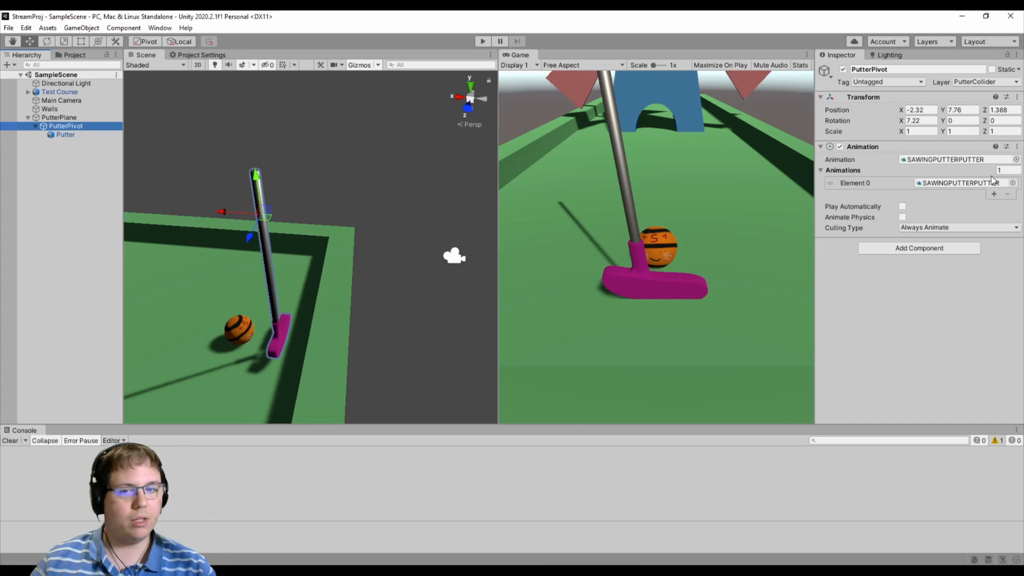
- In Visual Studio, add GameObject.Find("PutterPivot").GetComponent<Animation>().Play(); under the putter swing comment in HandleControls, and save Ball.cs
left_click(327, 568)
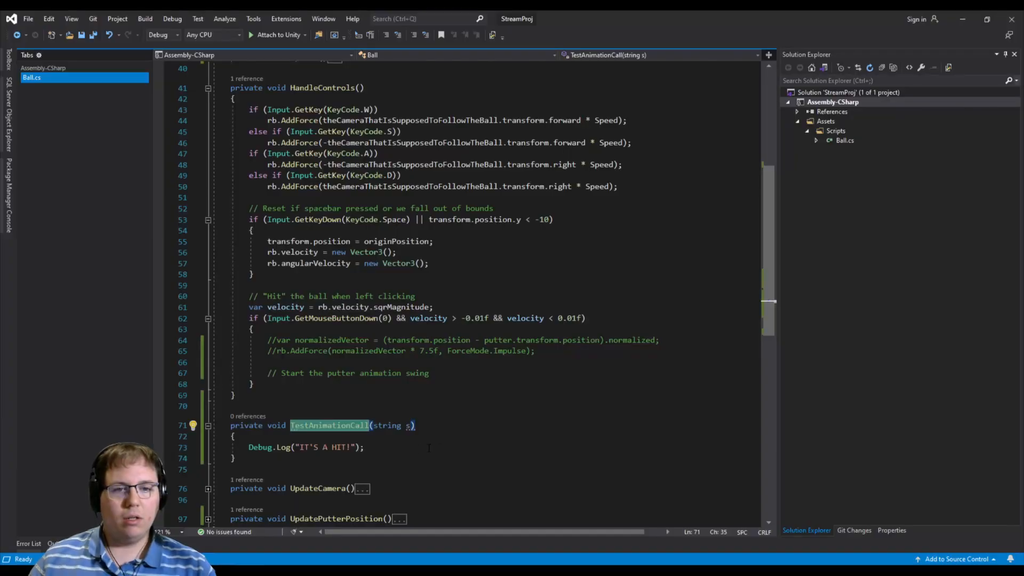
left_click(469, 373)
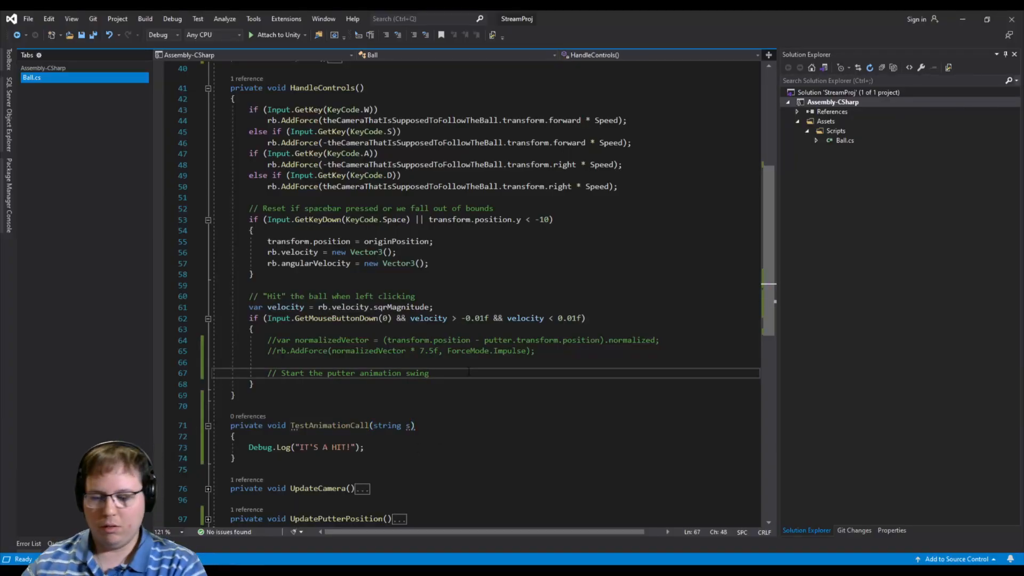
key("Return")
type("GameObject.F")
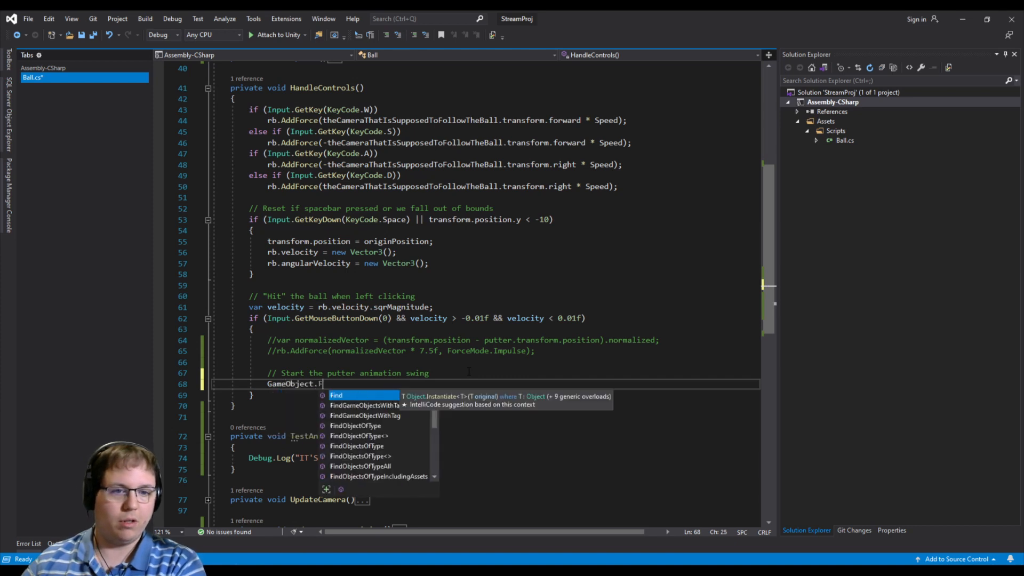
type("ind(\"")
type("PutterPivot")
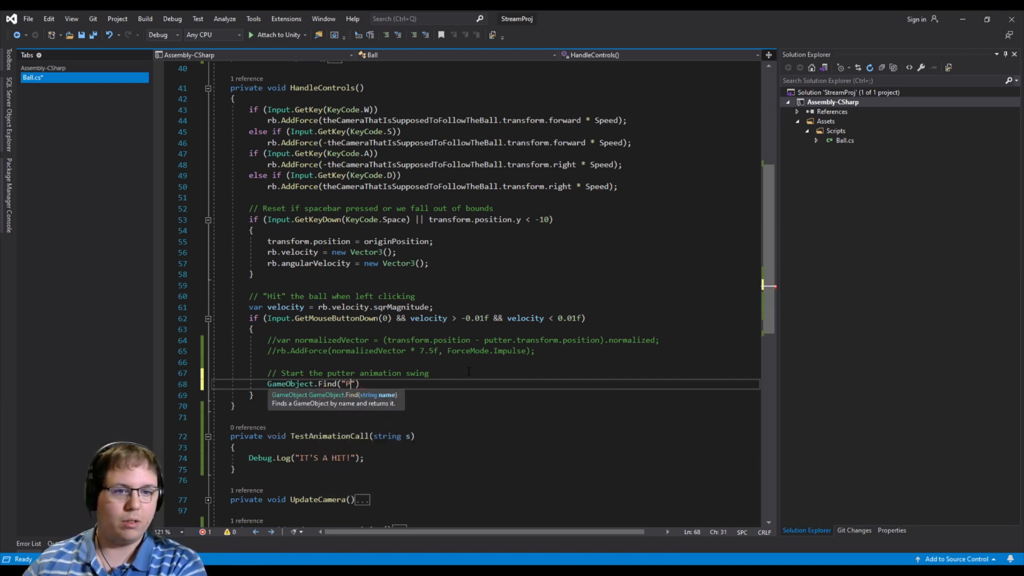
type("\").GetComponent")
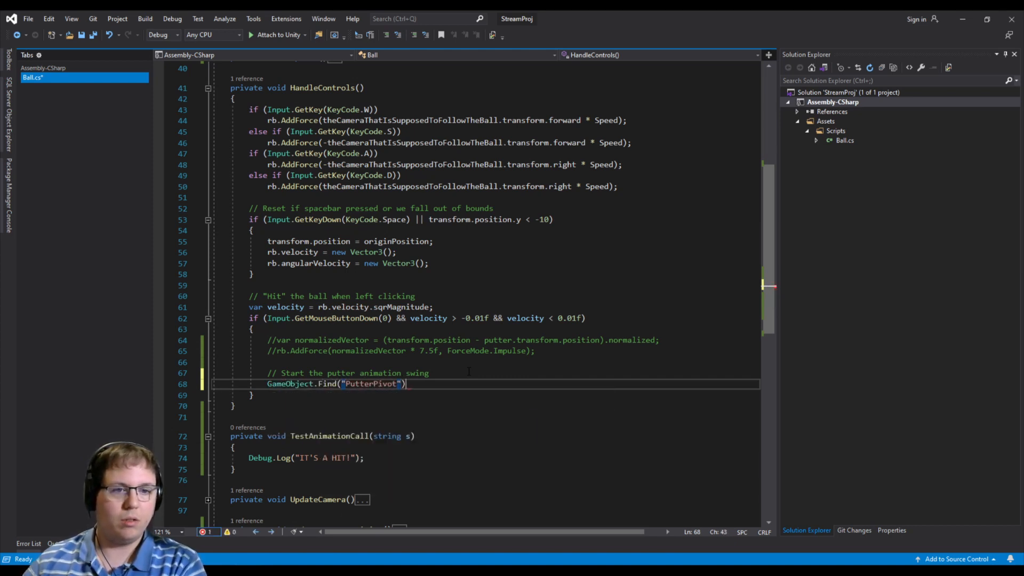
type("<Animation")
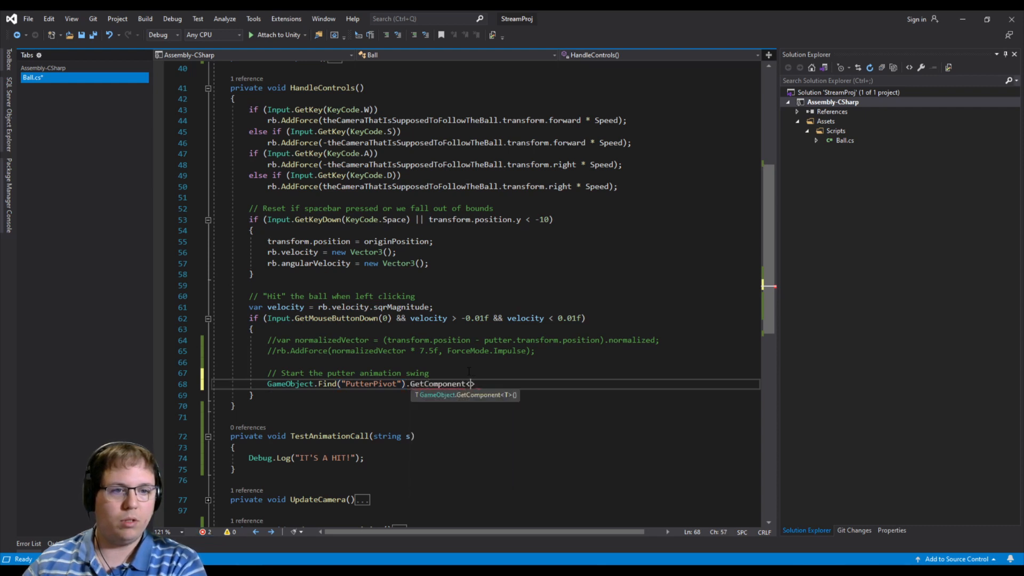
type(">")
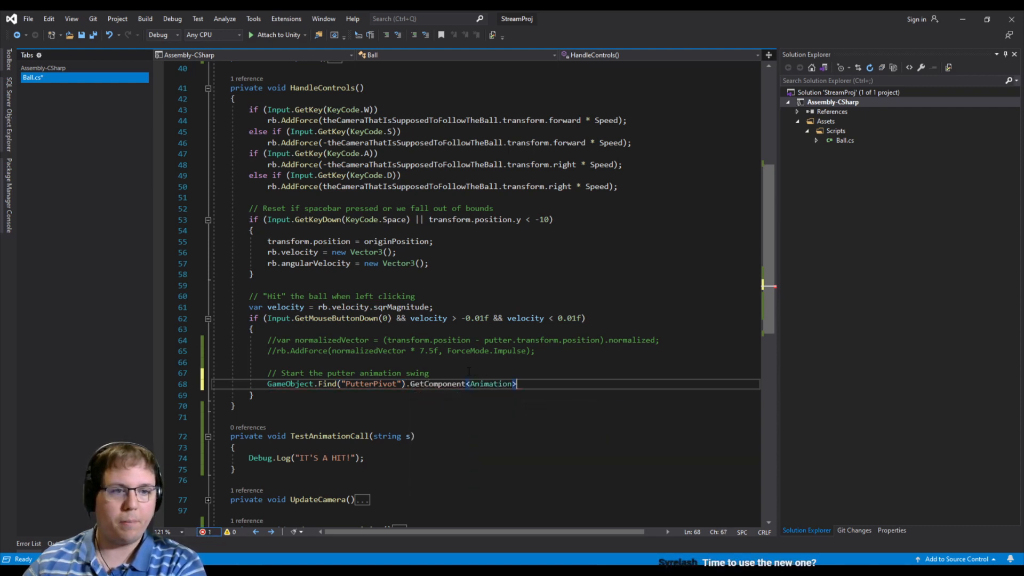
type("().")
left_click(580, 426)
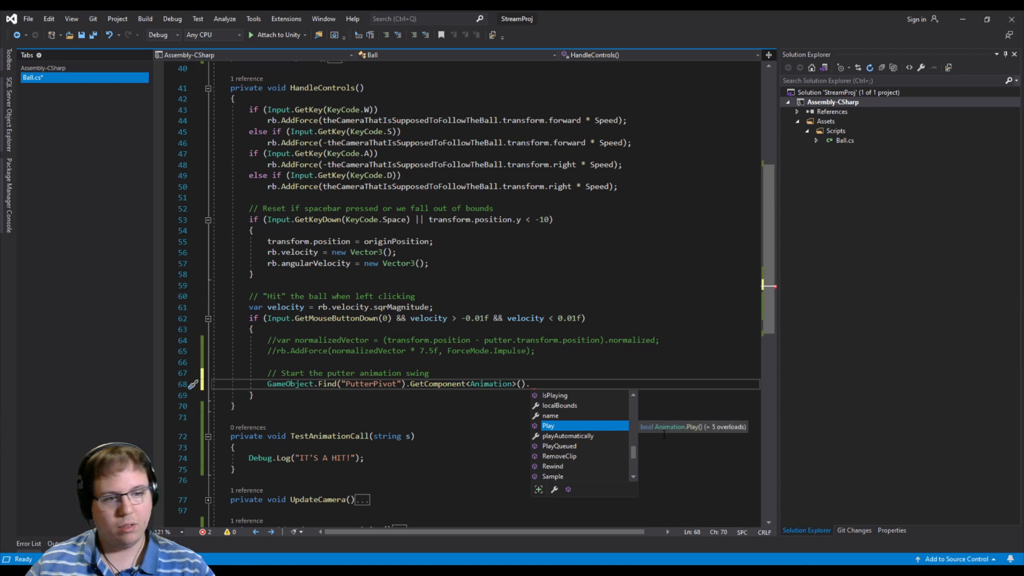
type("(")
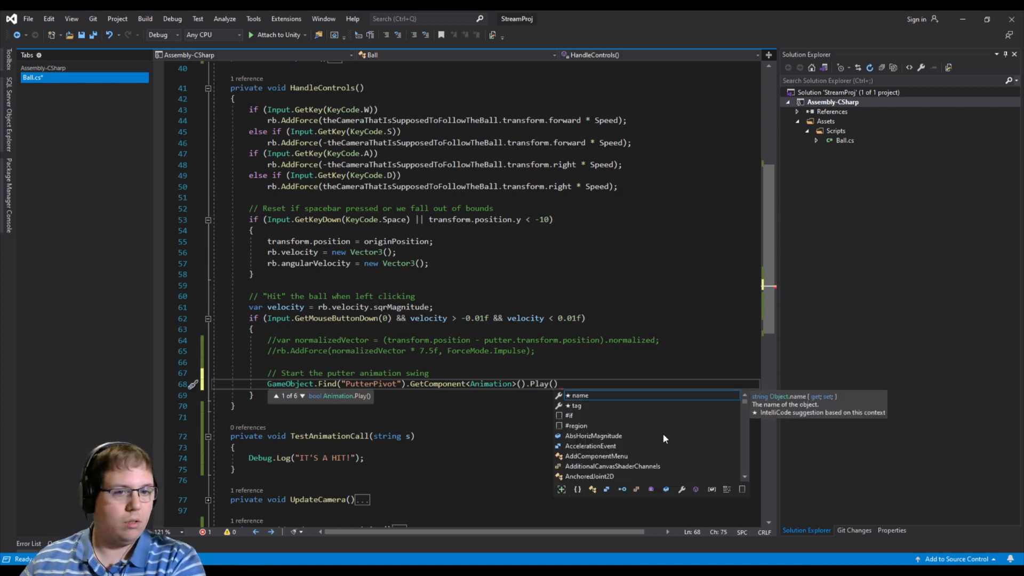
type(");")
key("ctrl+s")
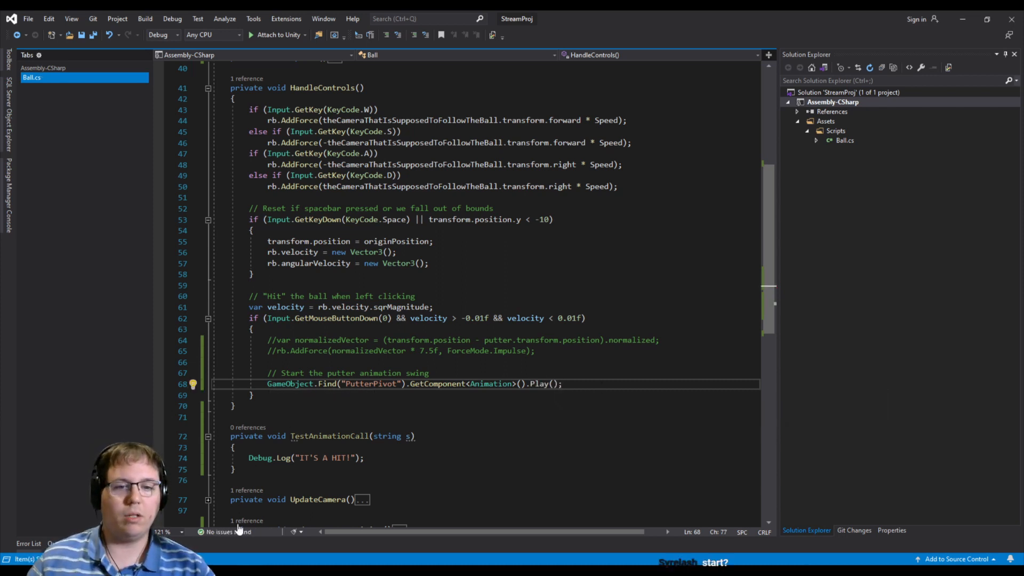
- Switch to Unity, run the game, swing the putter to test the animation event, and stop the game
key("alt+Tab")
left_click(483, 41)
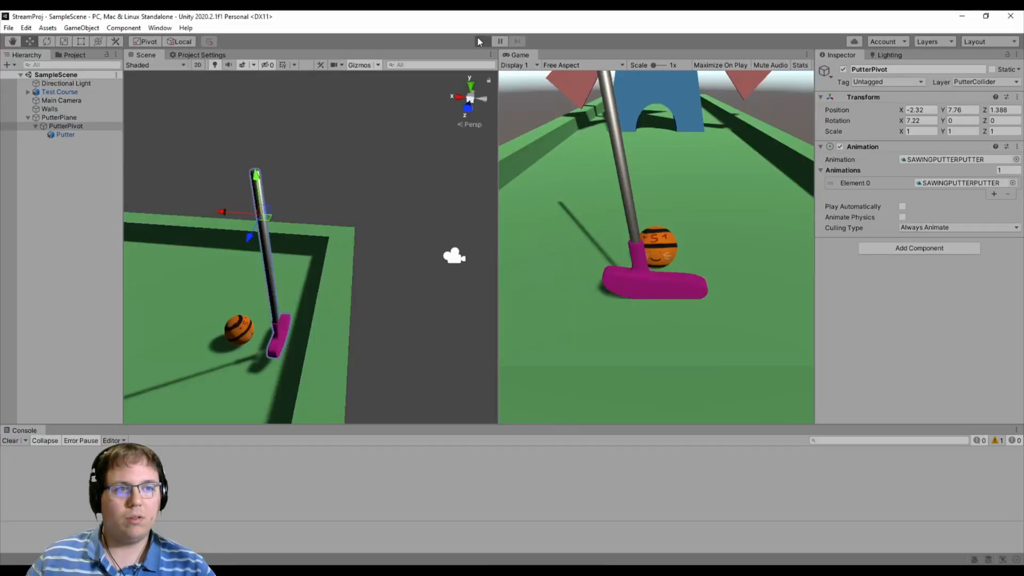
left_click(663, 280)
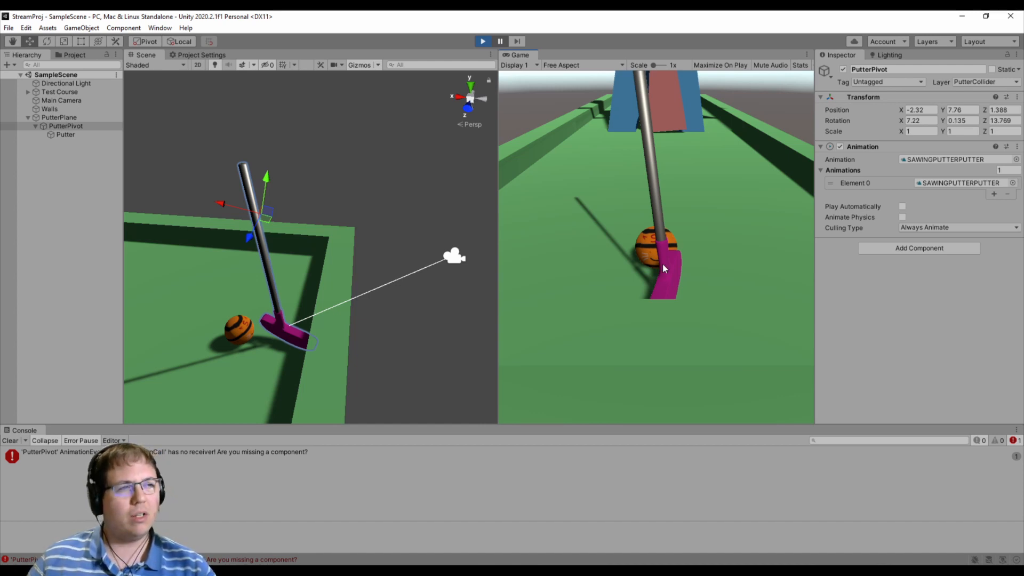
key("ctrl+p")
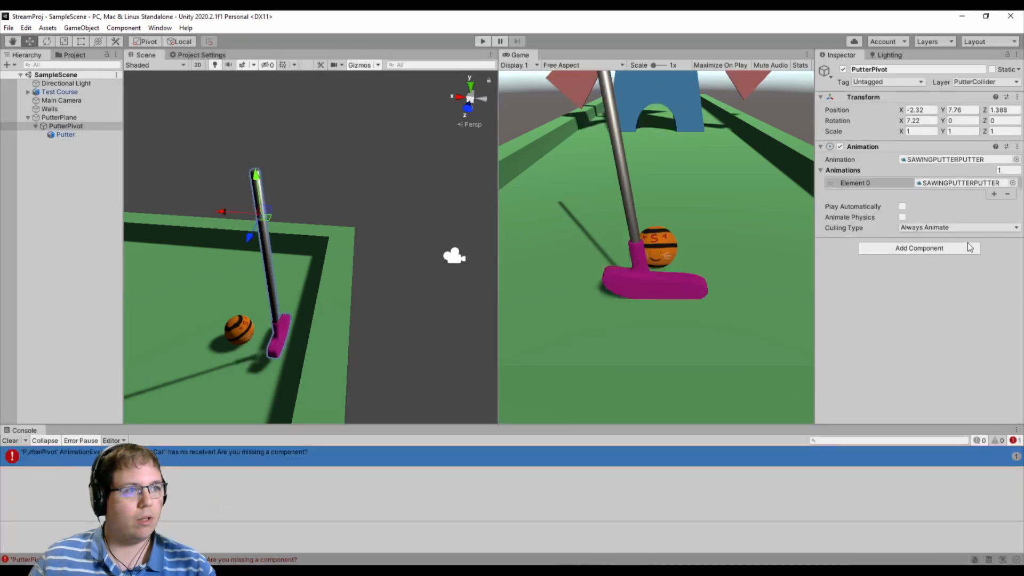
- Add a new script component named Putter to PutterPivot
left_click(962, 246)
type("scr")
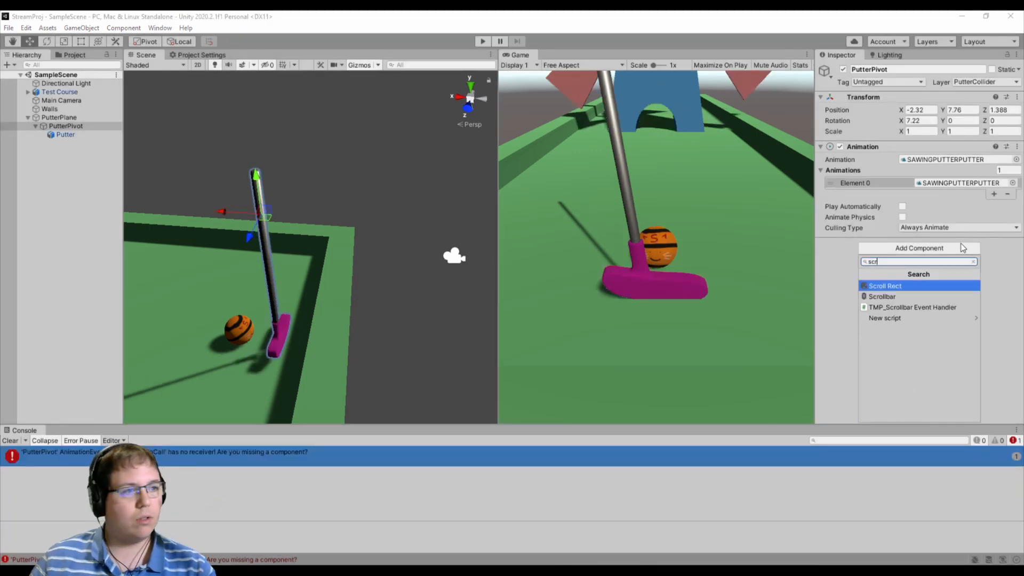
left_click(896, 318)
type("Putter")
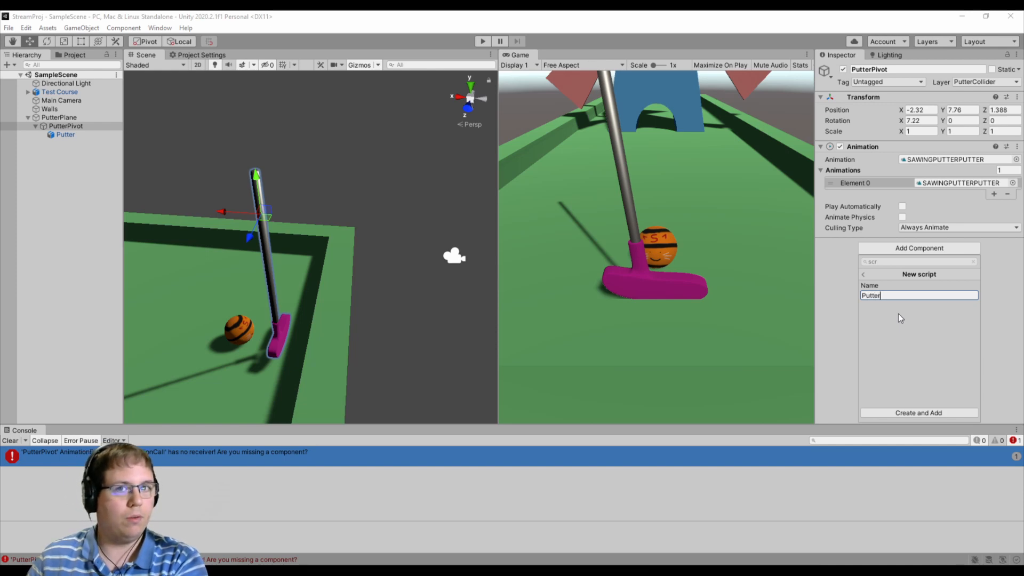
key("Return")
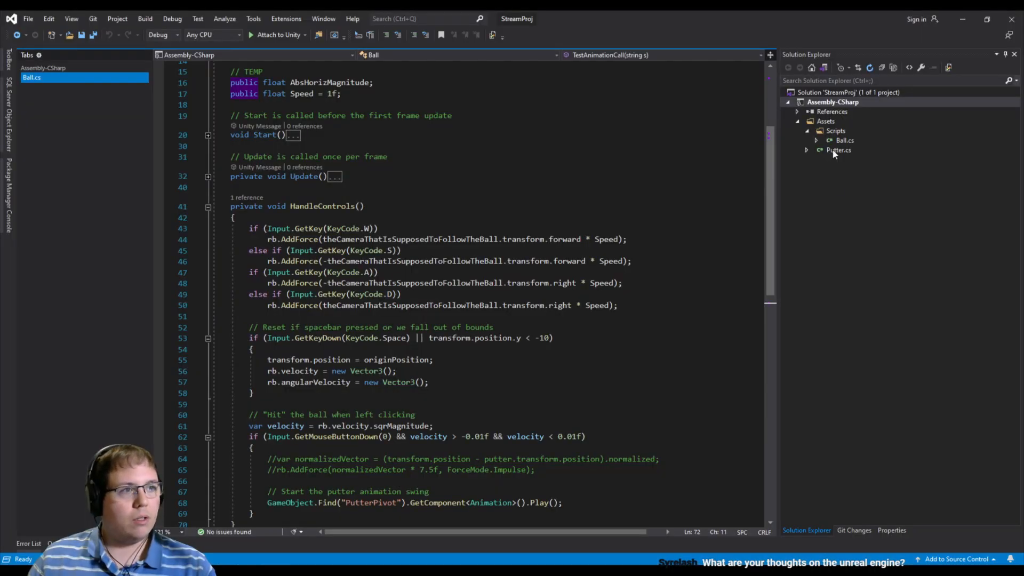
- Move the new Putter script into the project's Scripts folder in Unity
left_click(836, 151)
key("alt+Tab")
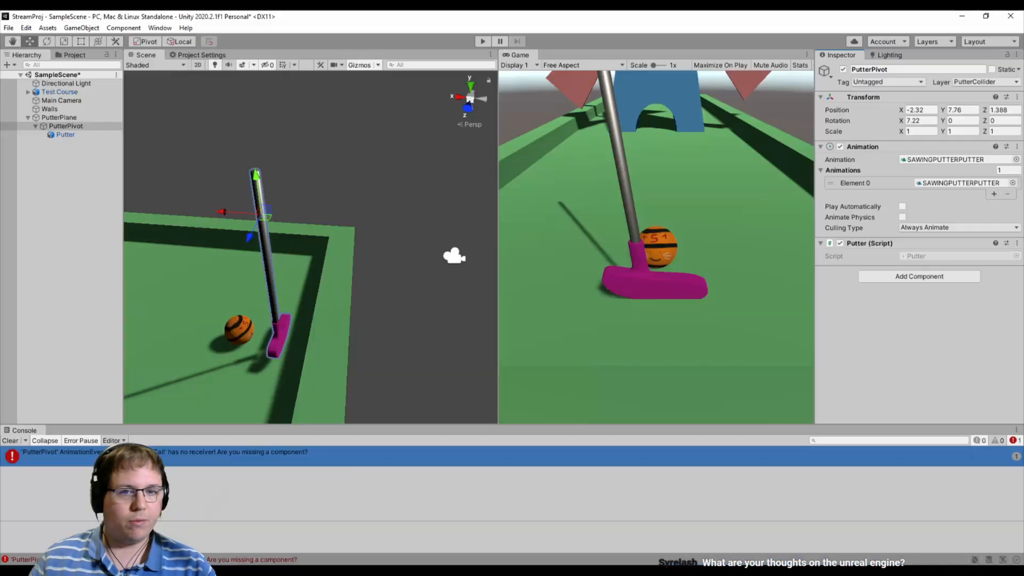
left_click(71, 55)
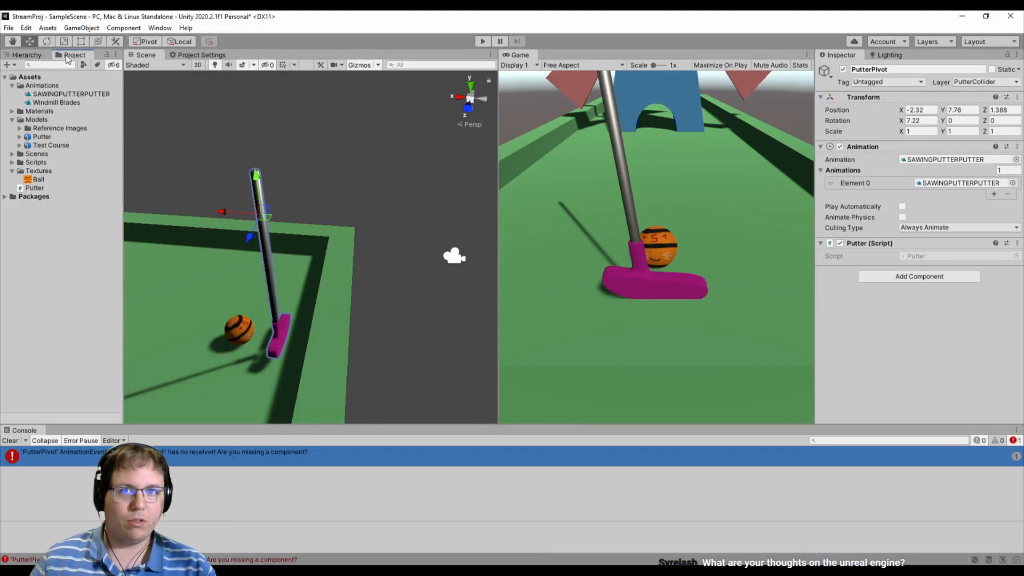
left_click(20, 163)
left_click(40, 195)
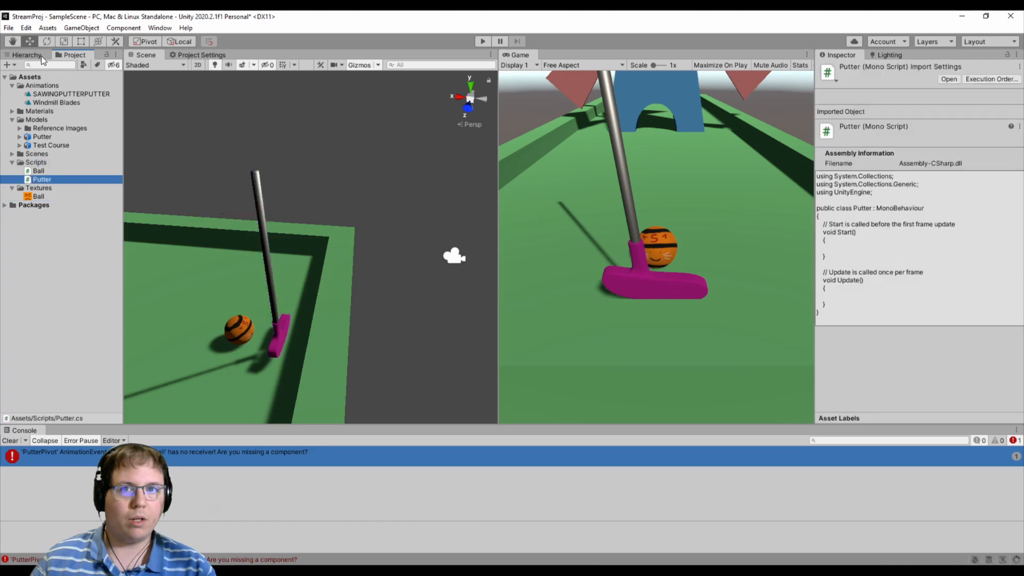
- Open Putter.cs in Visual Studio and remove Start, Update and both System.Collections using lines, leaving a blank line in the class
key("alt+Tab")
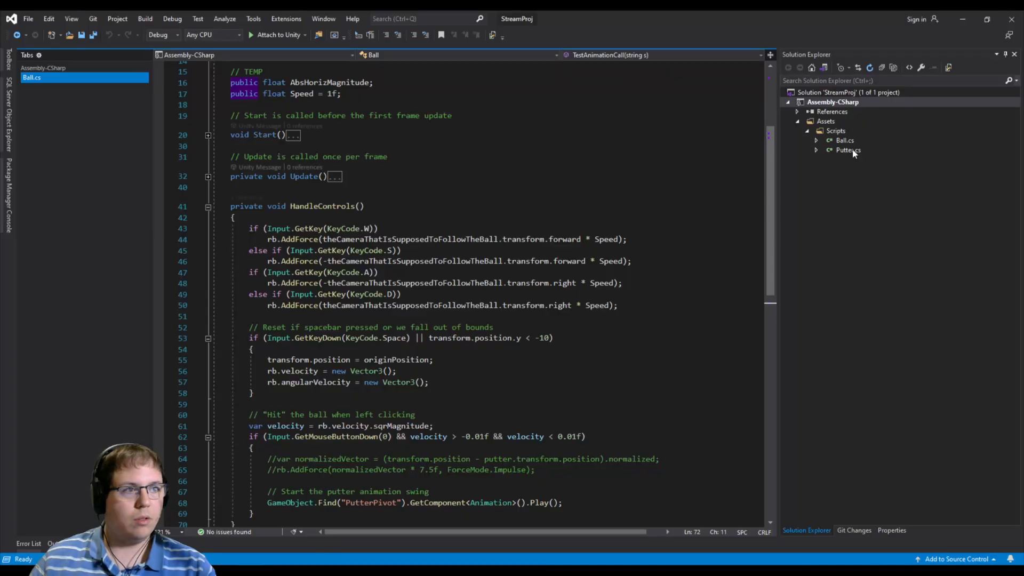
double_click(853, 153)
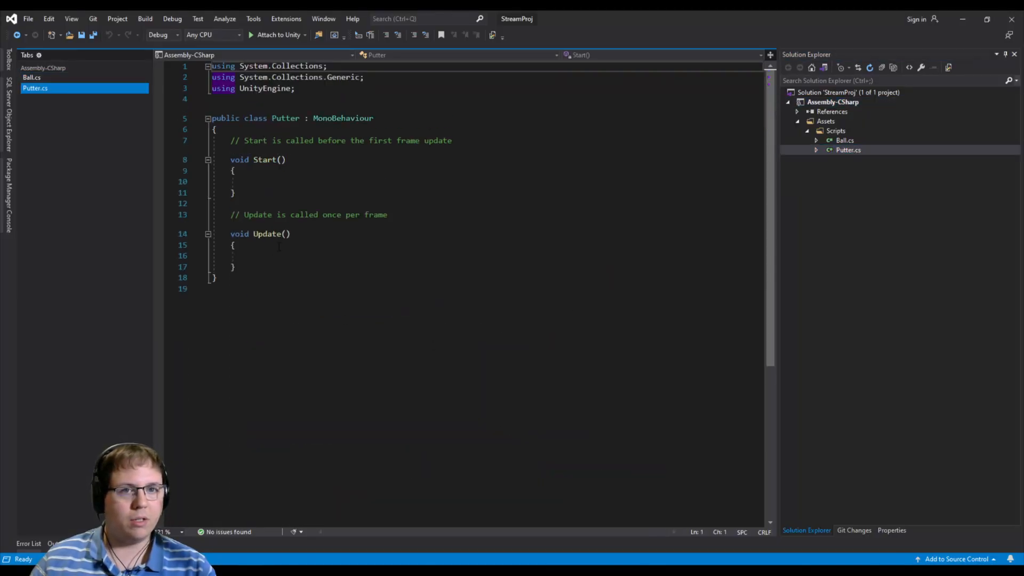
left_click_drag(267, 267, 283, 131)
key("BackSpace")
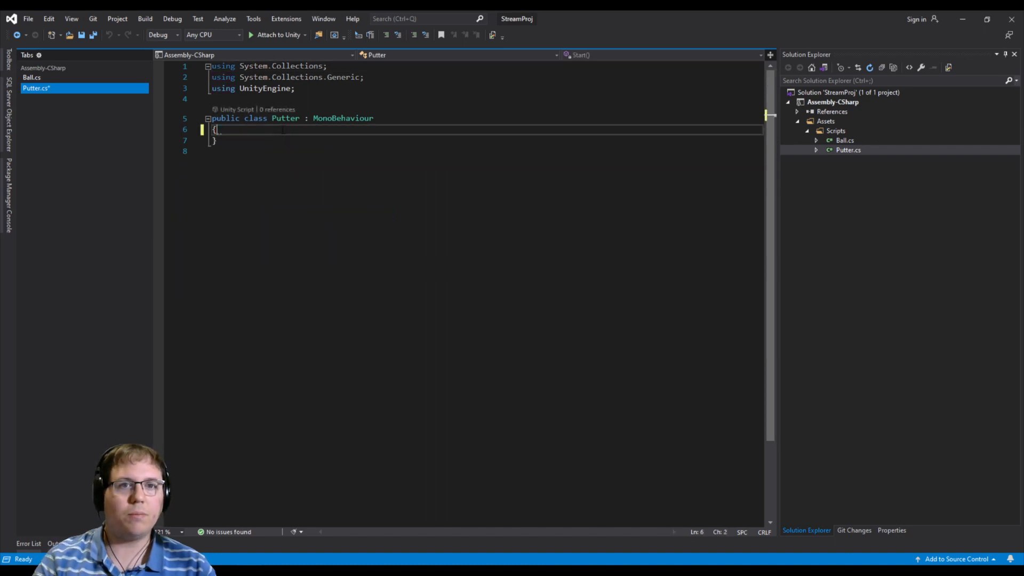
left_click_drag(384, 79, 212, 66)
key("BackSpace")
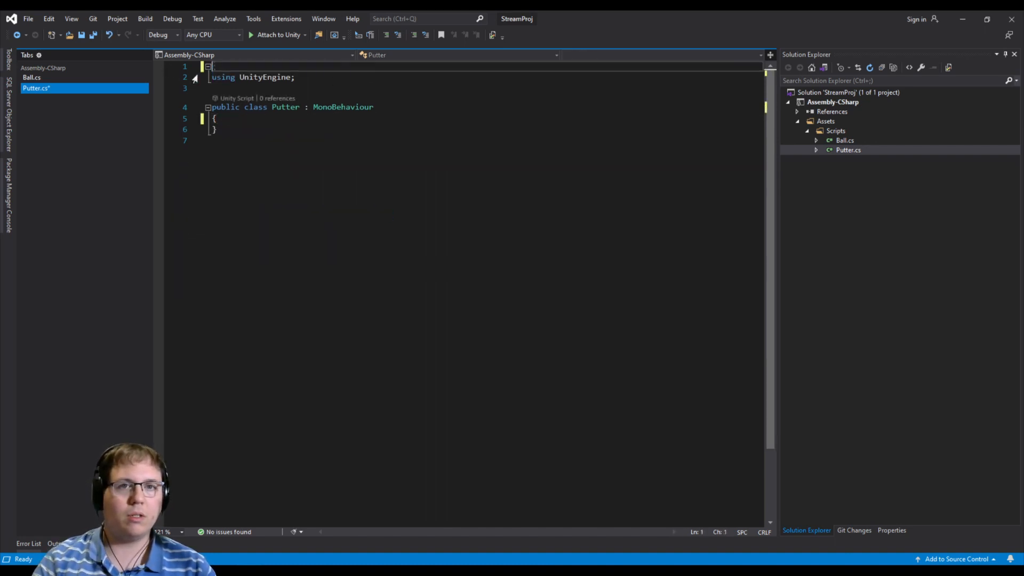
key("Delete")
left_click(251, 106)
key("Return")
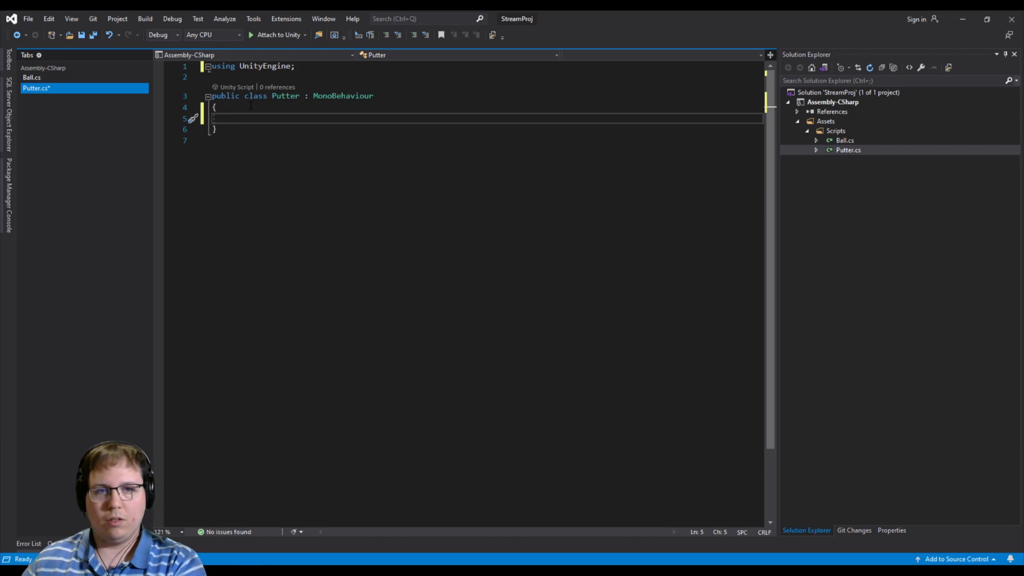
- Move the public TestAnimationCall method from Ball.cs into the Putter class in Putter.cs and save
left_click(66, 75)
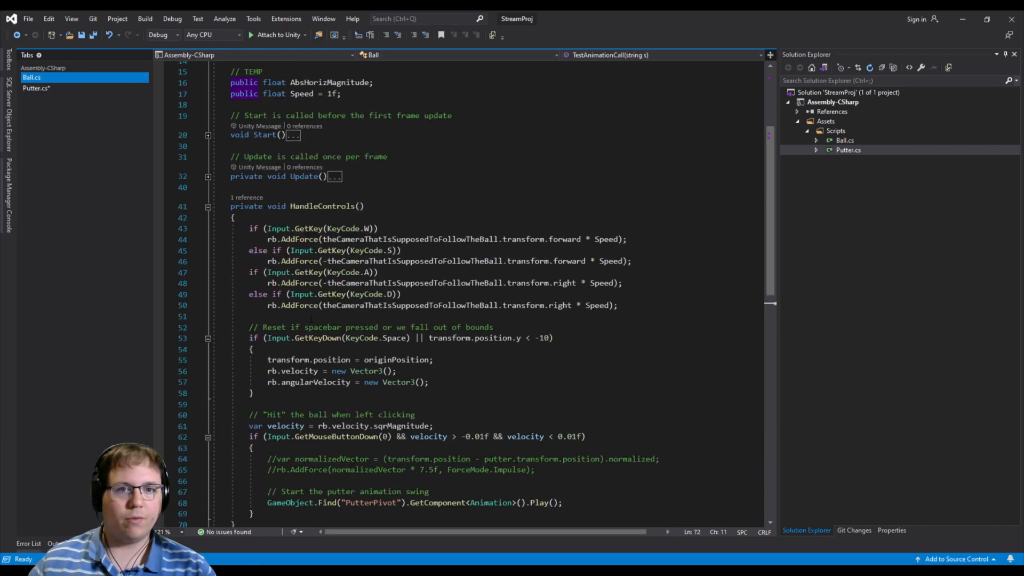
left_click_drag(259, 389, 213, 358)
key("ctrl+c")
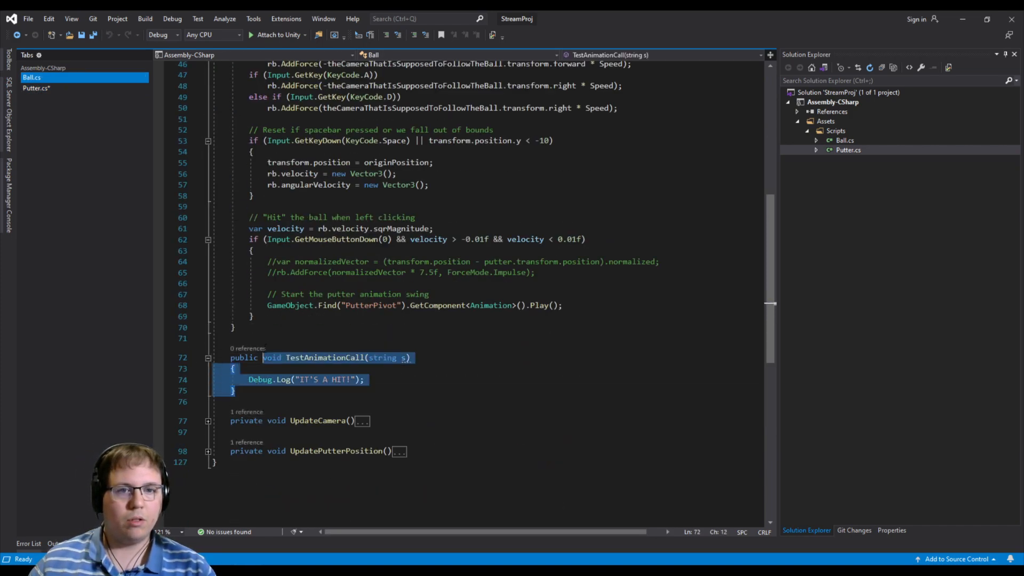
key("Delete")
left_click(67, 88)
left_click_drag(275, 121, 286, 111)
key("ctrl+v")
key("BackSpace")
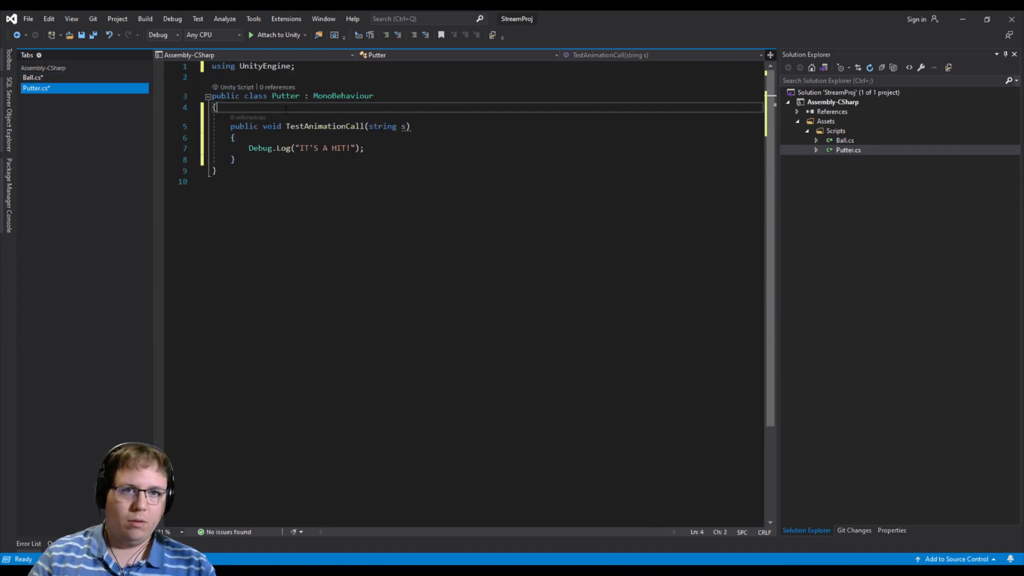
key("ctrl+s")
- Run the game in Unity, swing the putter to check for the hit message in the console, and stop the game
key("alt+Tab")
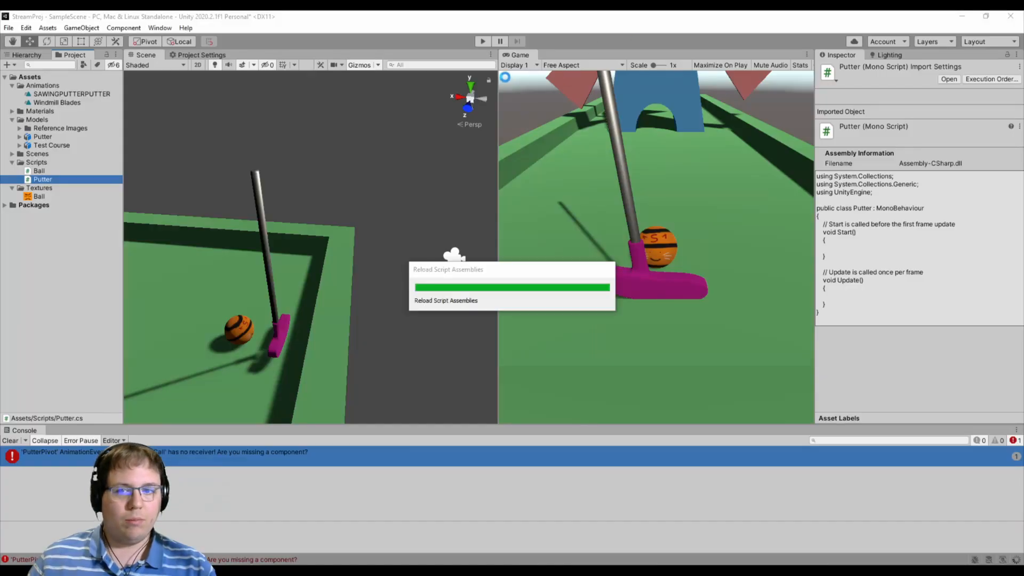
key("ctrl+p")
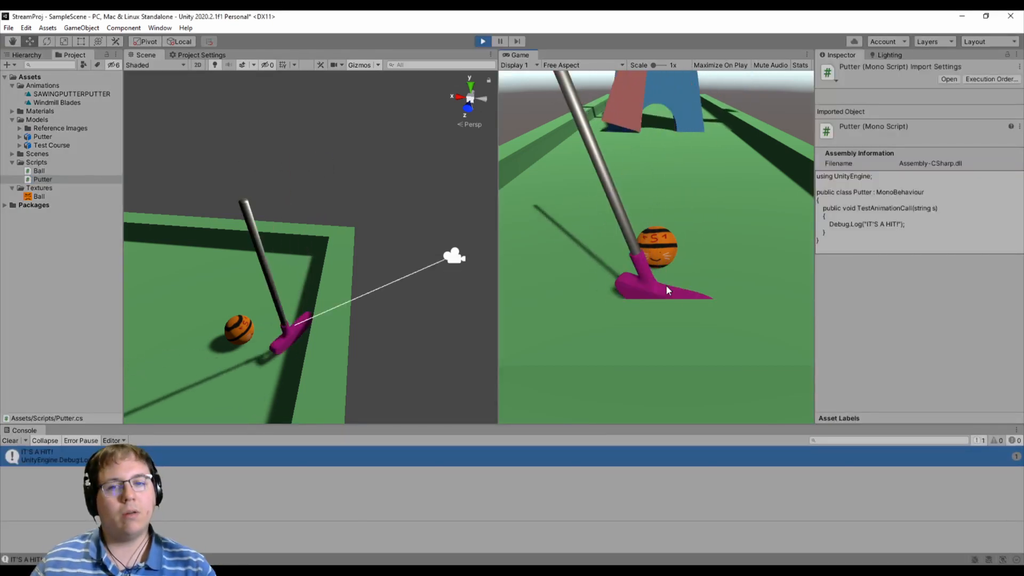
left_click(485, 42)
- Change TestAnimationCall in Putter.cs to private and test the putter swing again in Unity
key("alt+Tab")
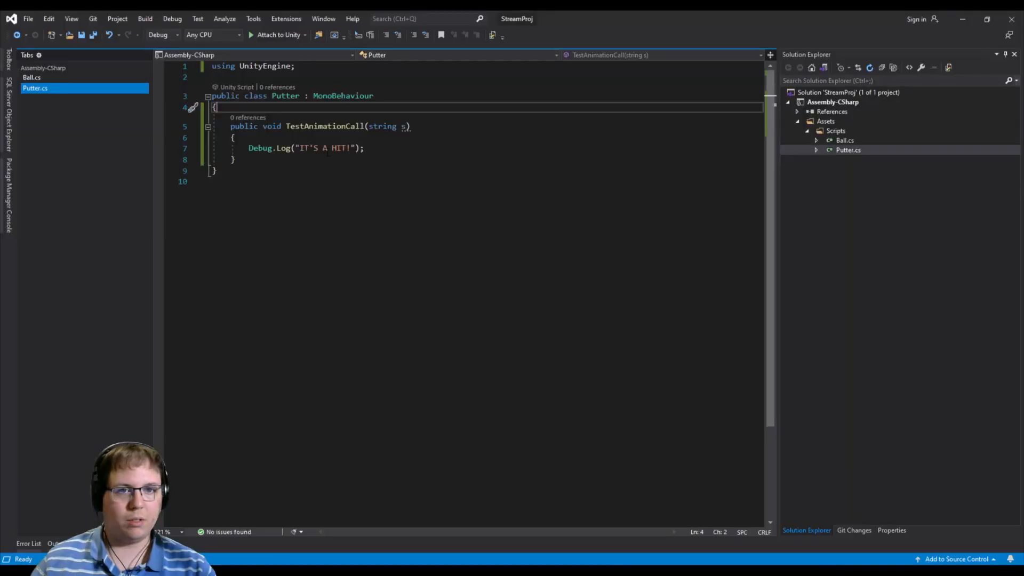
double_click(242, 126)
type("private")
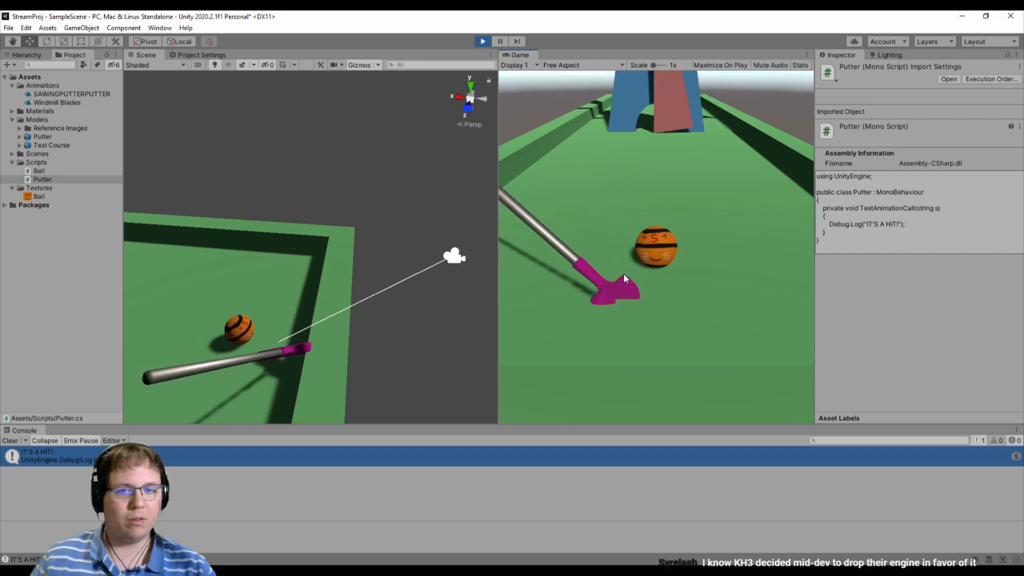
key("ctrl+p")
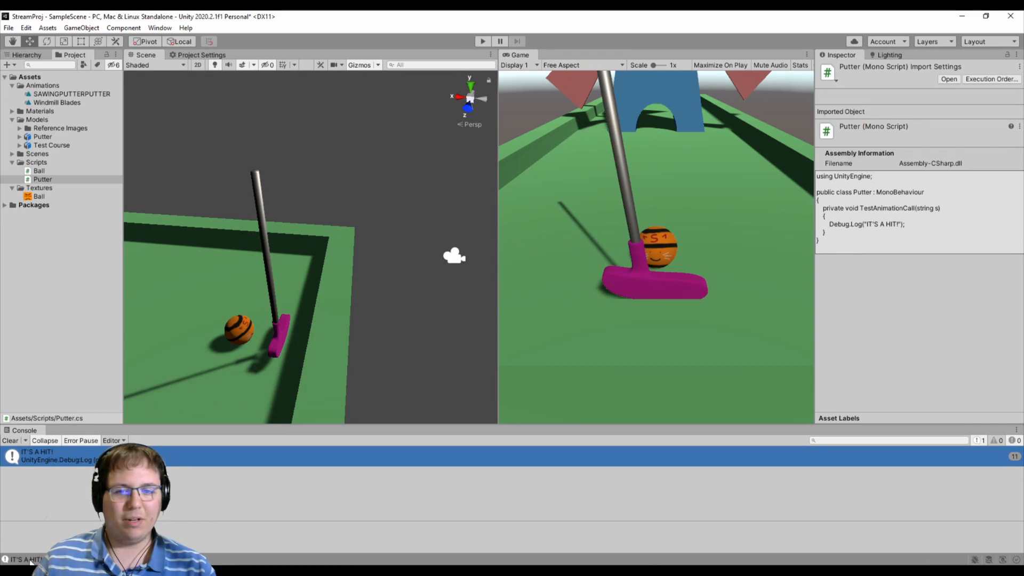